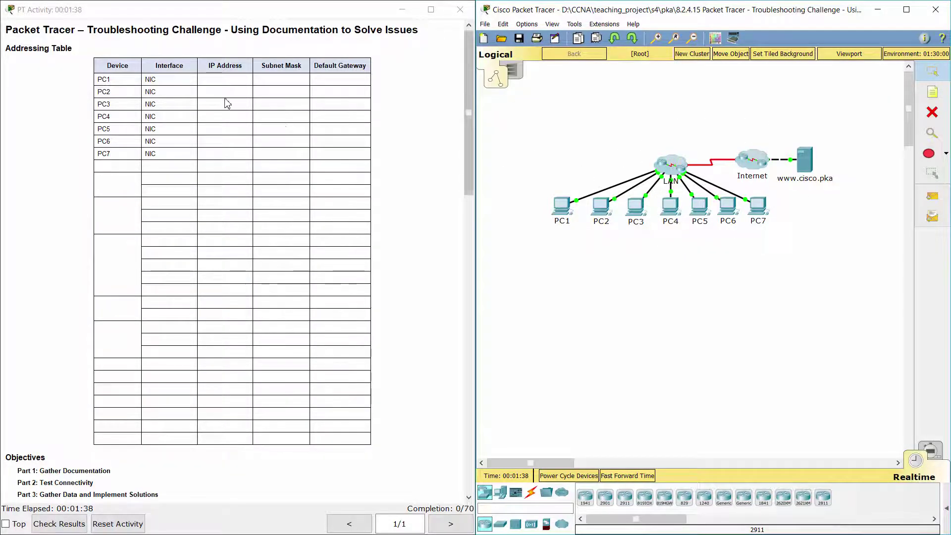
Step: Read the activity title and Addressing Table heading, then view the completed table in 8.1.1.8.results.docx
left_click_drag(89, 30, 412, 44)
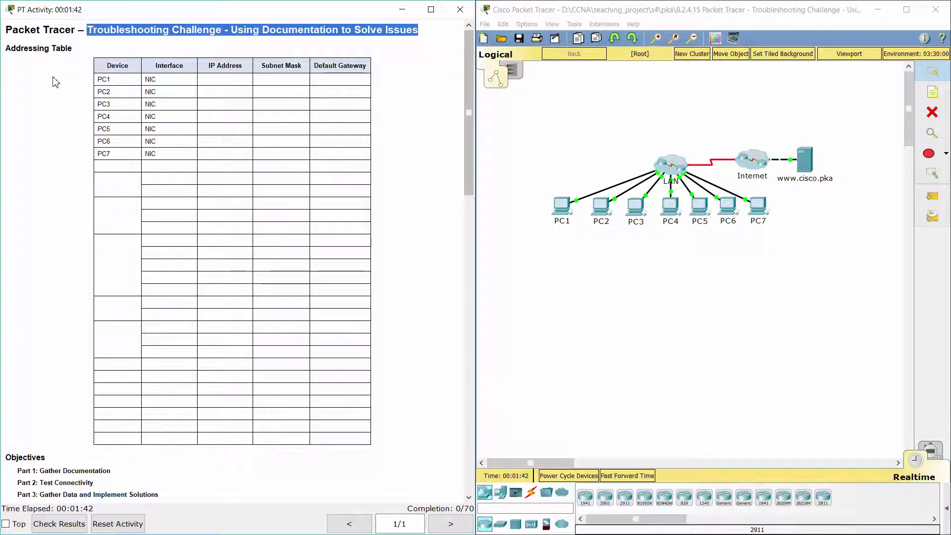
left_click(53, 80)
left_click_drag(6, 48, 82, 51)
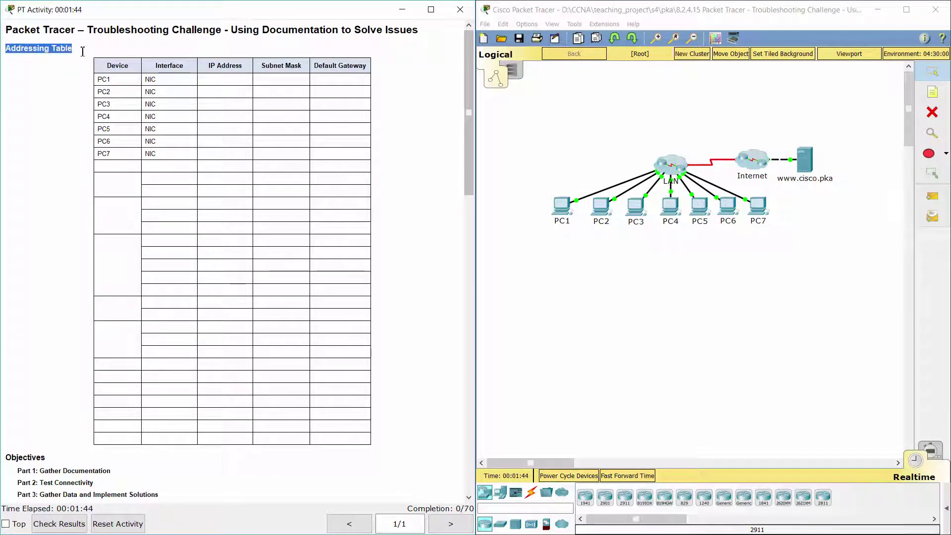
key("alt+Tab")
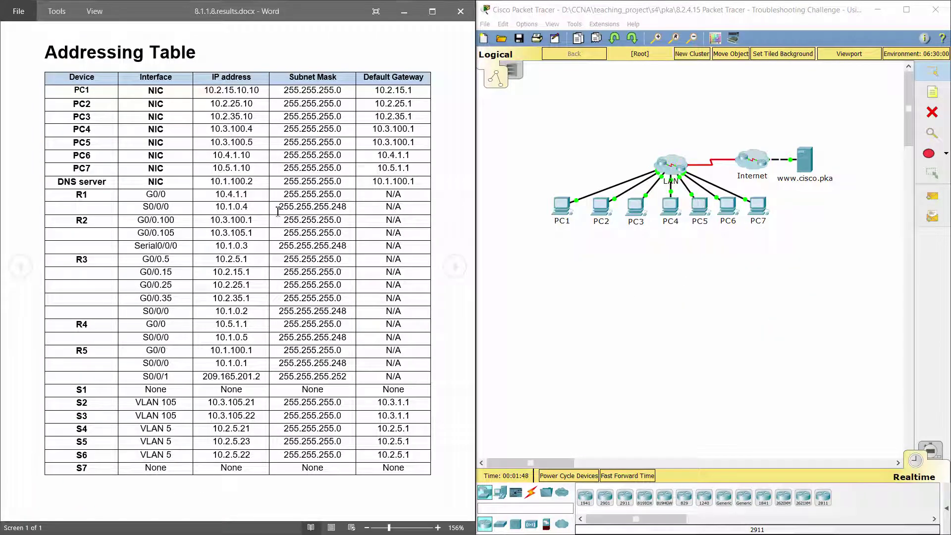
key("alt+Tab")
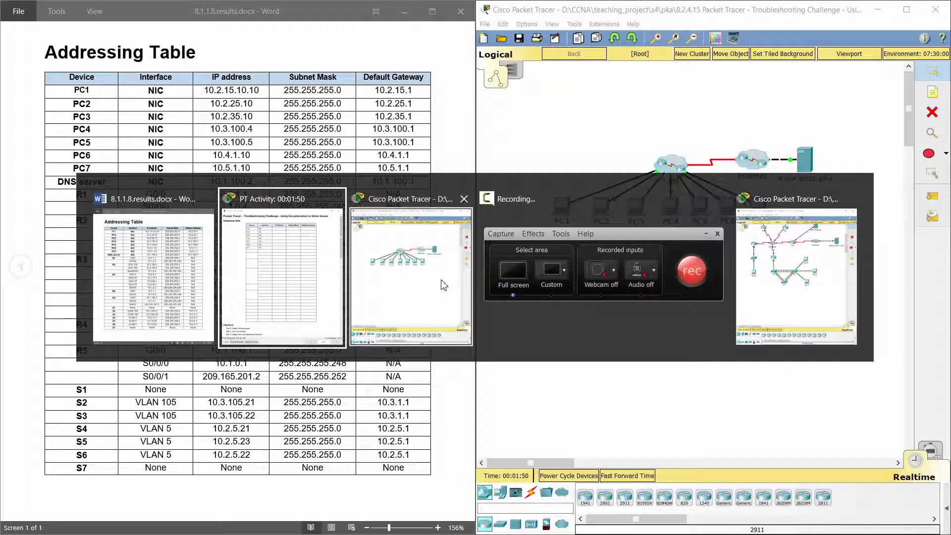
Step: Bring the activity instructions forward and read through the Scenario paragraph
left_click(239, 290)
scroll(254, 336, "down", 5)
scroll(226, 347, "down", 2)
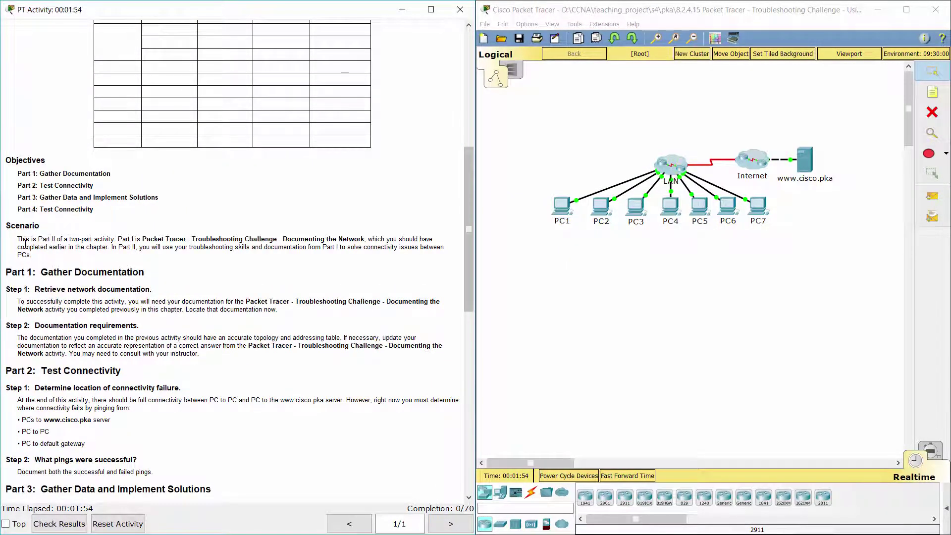
left_click_drag(17, 241, 50, 259)
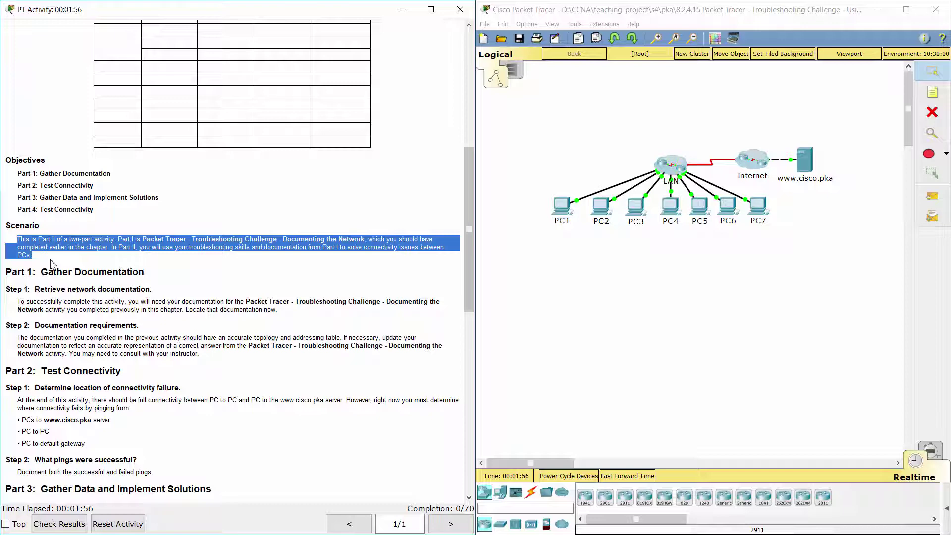
left_click(52, 263)
scroll(52, 263, "down", 2)
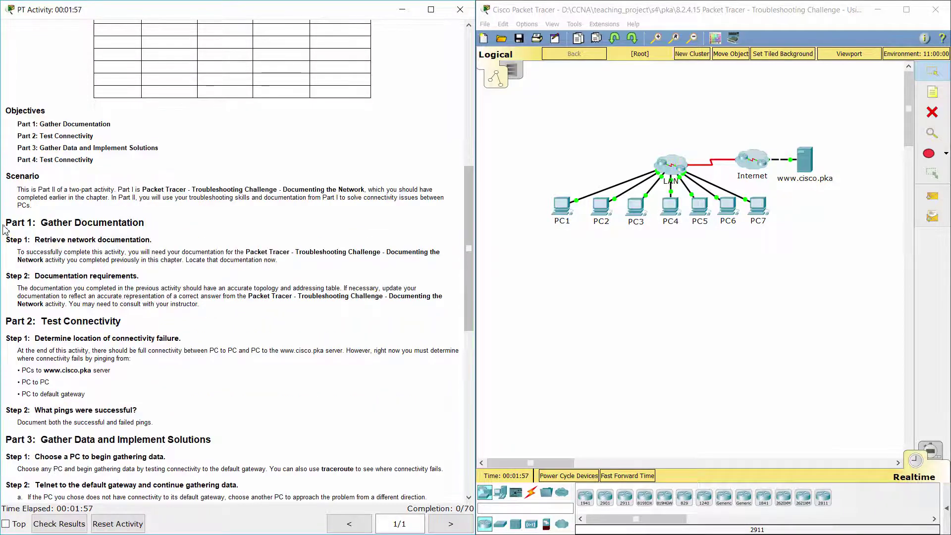
Step: Review Part 1: Gather Documentation, including its Step 1 and Step 2 headings
left_click_drag(9, 221, 145, 221)
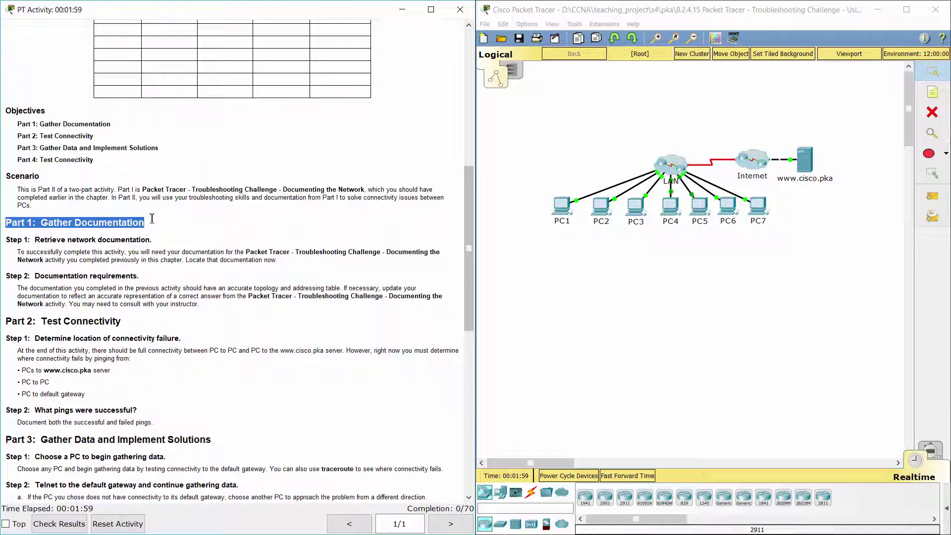
left_click(168, 239)
left_click_drag(5, 239, 154, 240)
scroll(157, 250, "down", 4)
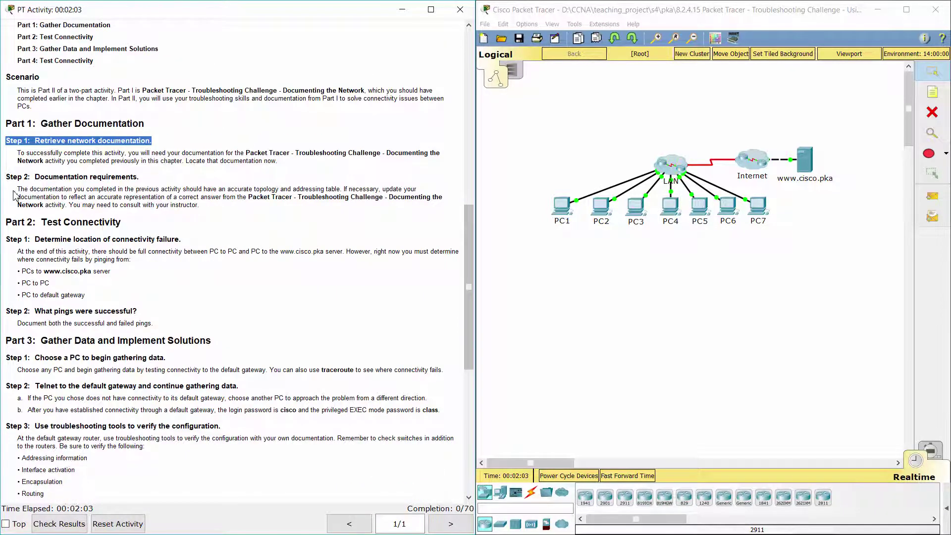
left_click_drag(5, 180, 157, 178)
left_click(214, 205)
Step: Check the Word addressing table, then return to the activity instructions
key("alt+Tab")
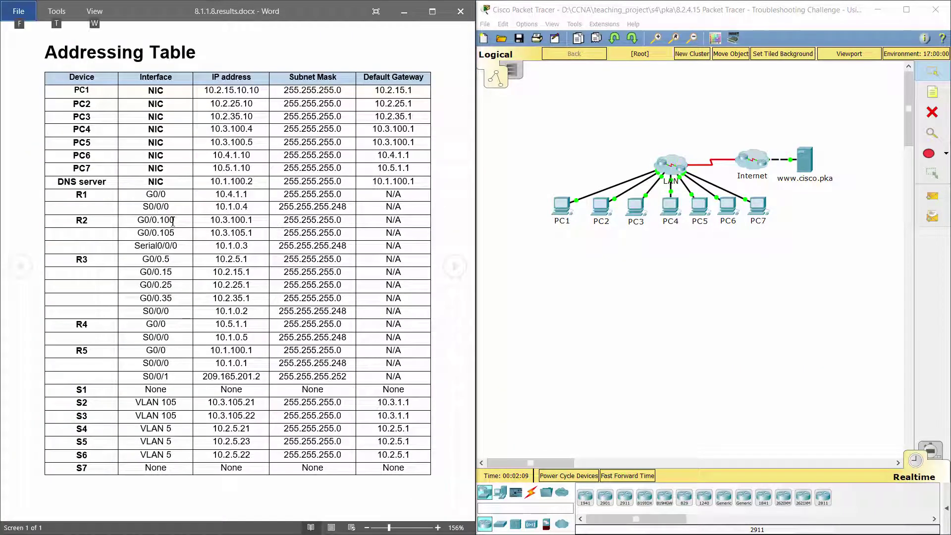
left_click(28, 189)
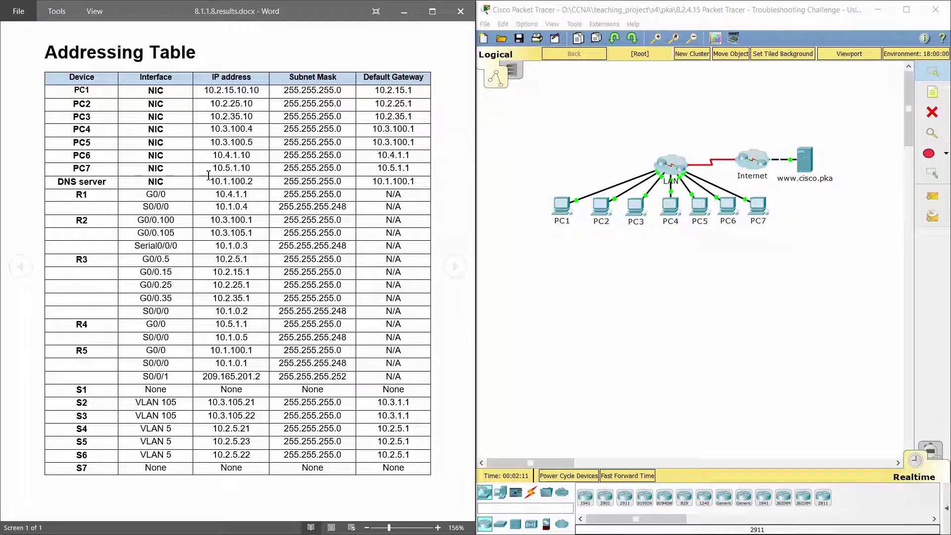
key("alt+Tab")
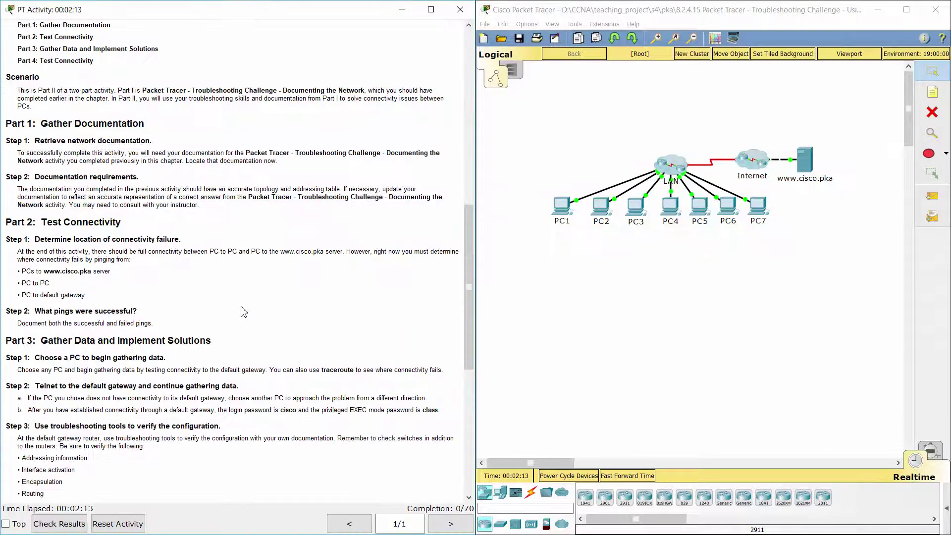
scroll(127, 275, "down", 2)
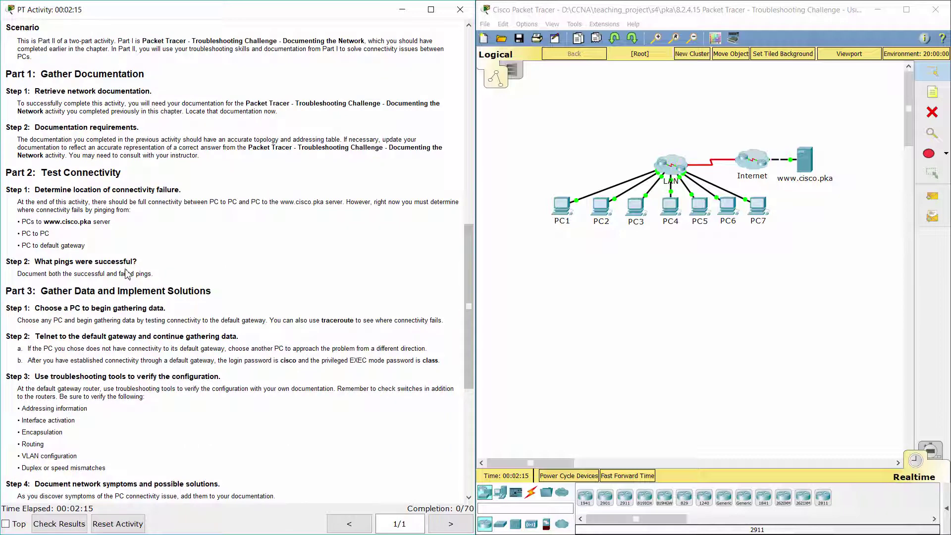
left_click_drag(8, 123, 145, 123)
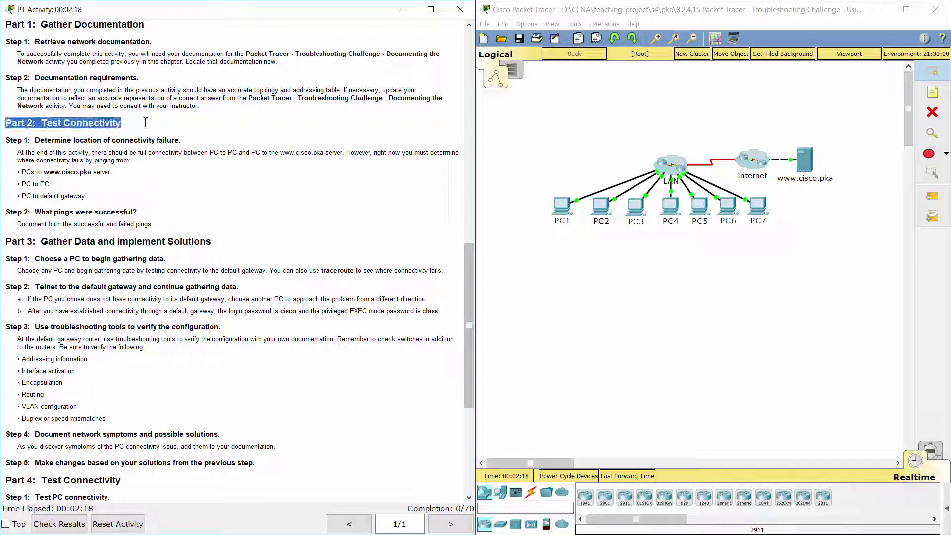
left_click(132, 178)
left_click_drag(8, 139, 193, 133)
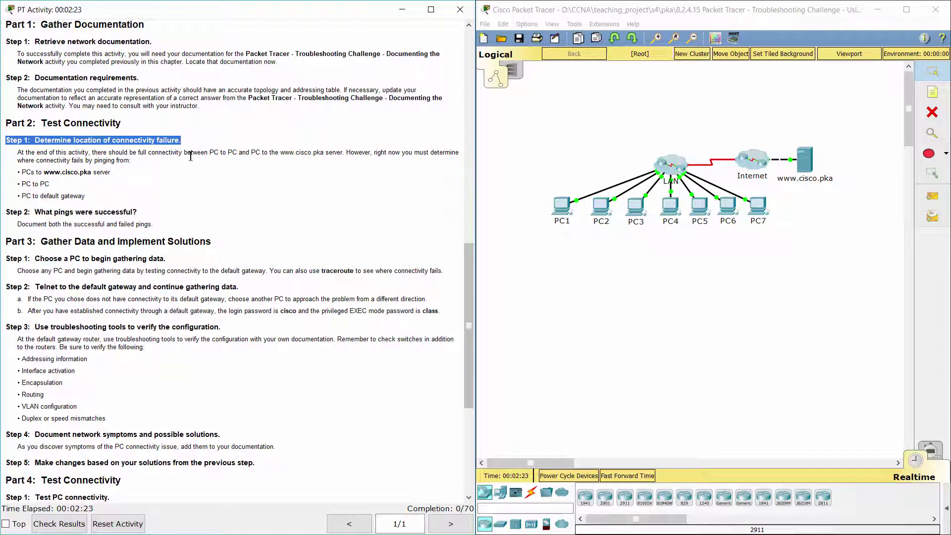
left_click(199, 192)
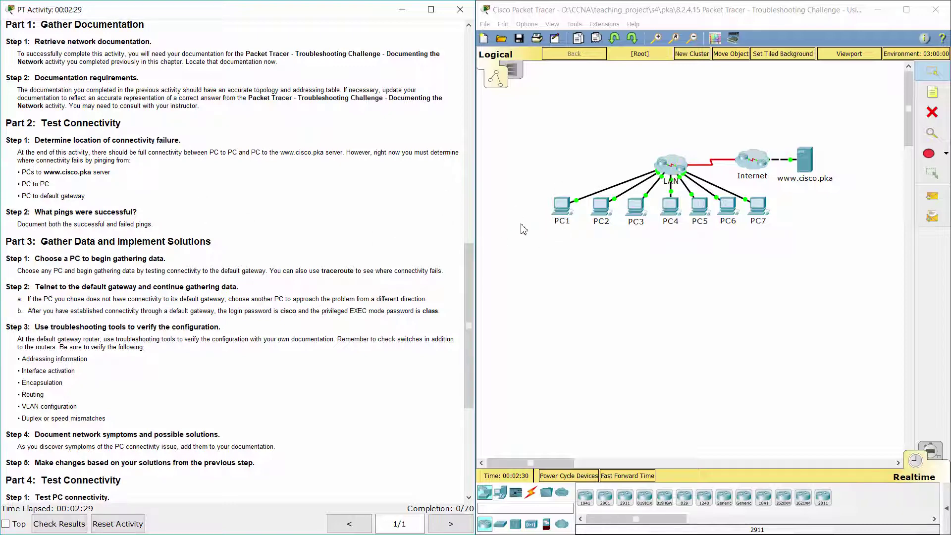
Step: Open the Command Prompt on PC1's Desktop
left_click(561, 206)
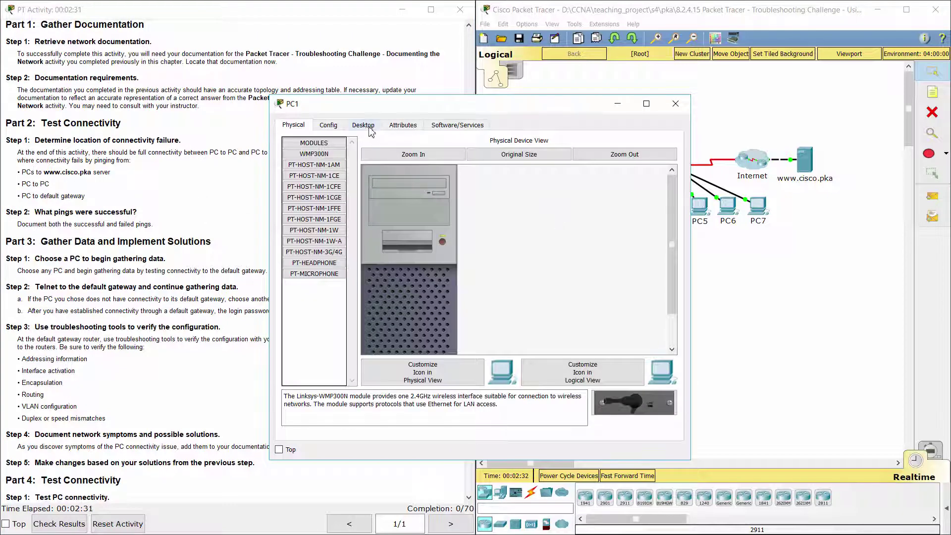
left_click(363, 126)
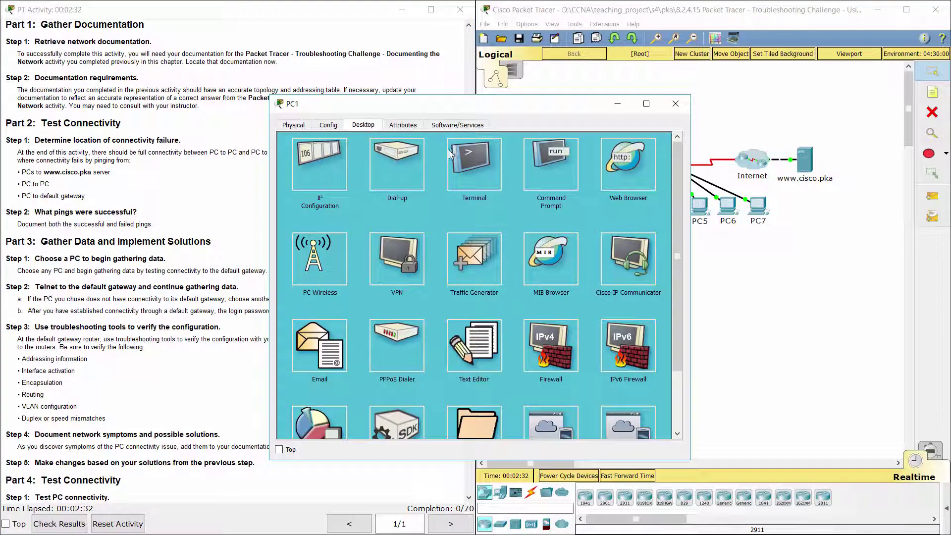
left_click(563, 177)
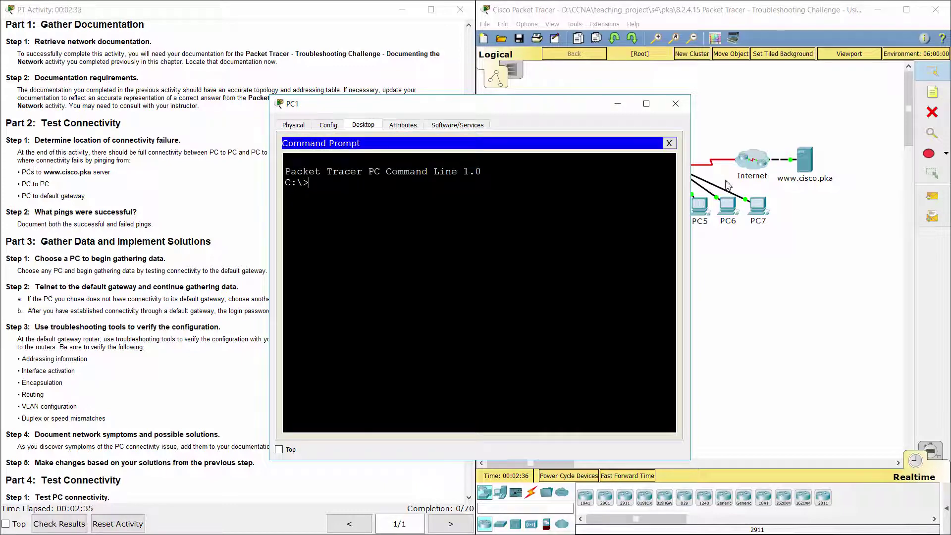
left_click(806, 161)
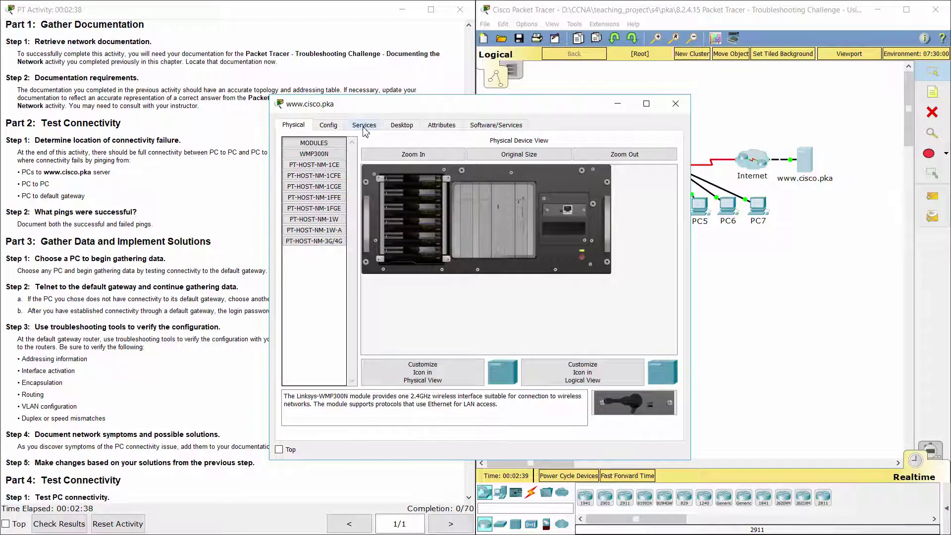
left_click(402, 125)
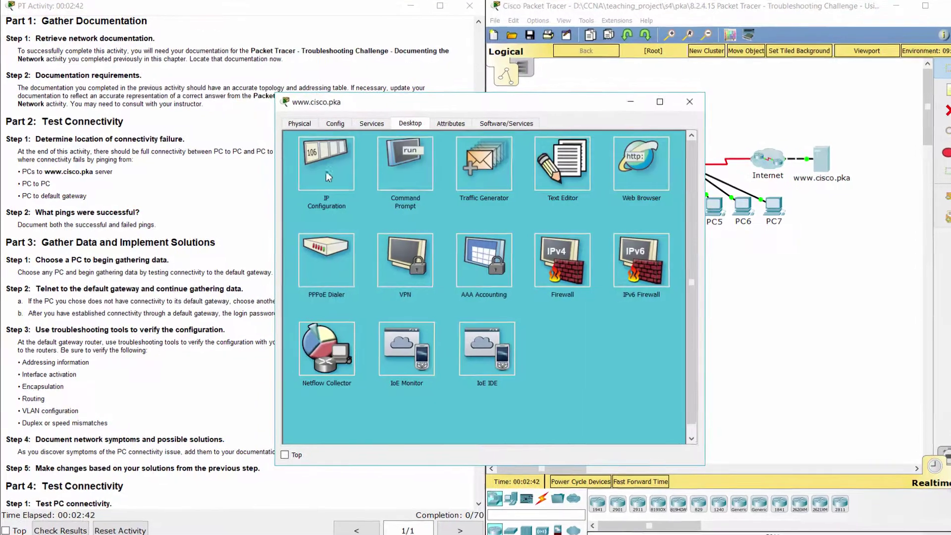
left_click(315, 158)
left_click_drag(534, 204, 425, 204)
left_click(455, 204)
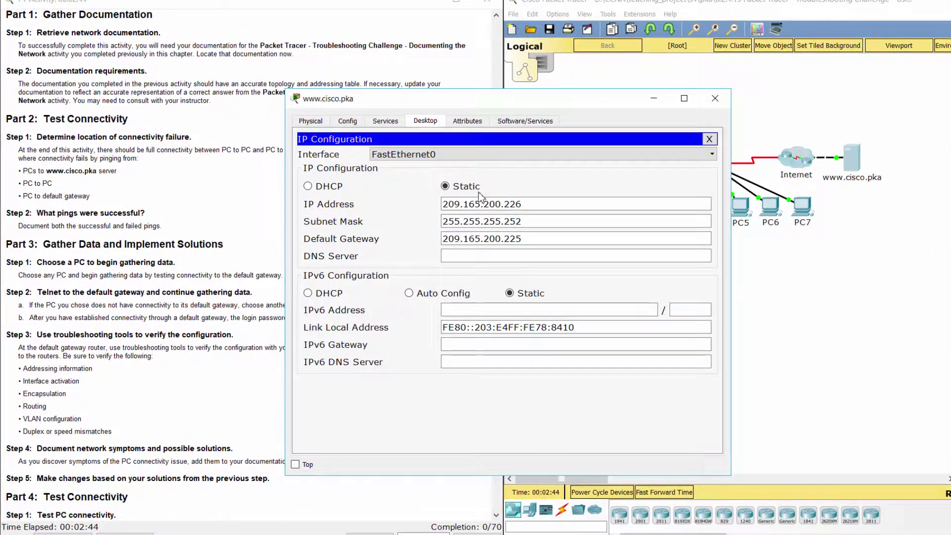
left_click_drag(524, 204, 443, 204)
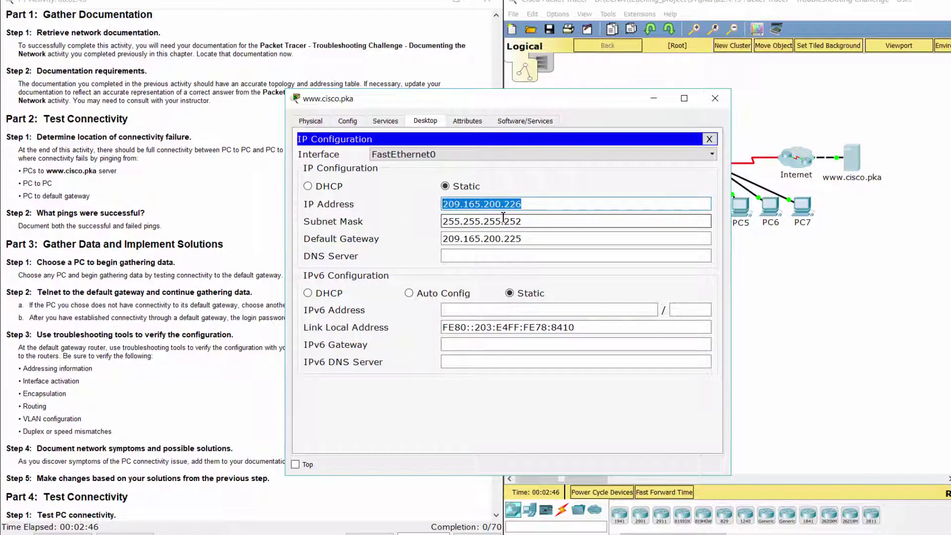
left_click_drag(558, 101, 766, 105)
left_click_drag(438, 99, 358, 112)
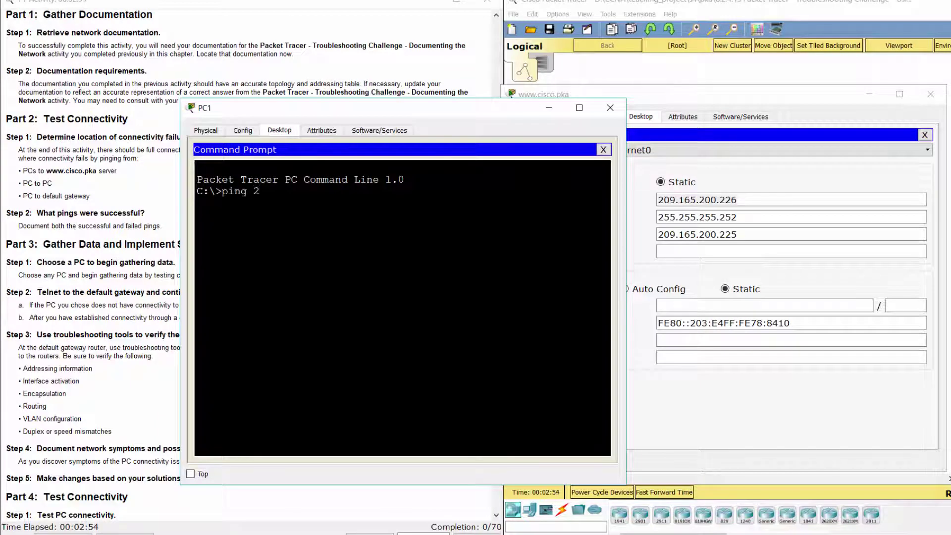
Step: Ping the server at 209.165.200.226 from PC1, then bring the activity instructions forward
type("65.200.226")
key("Return")
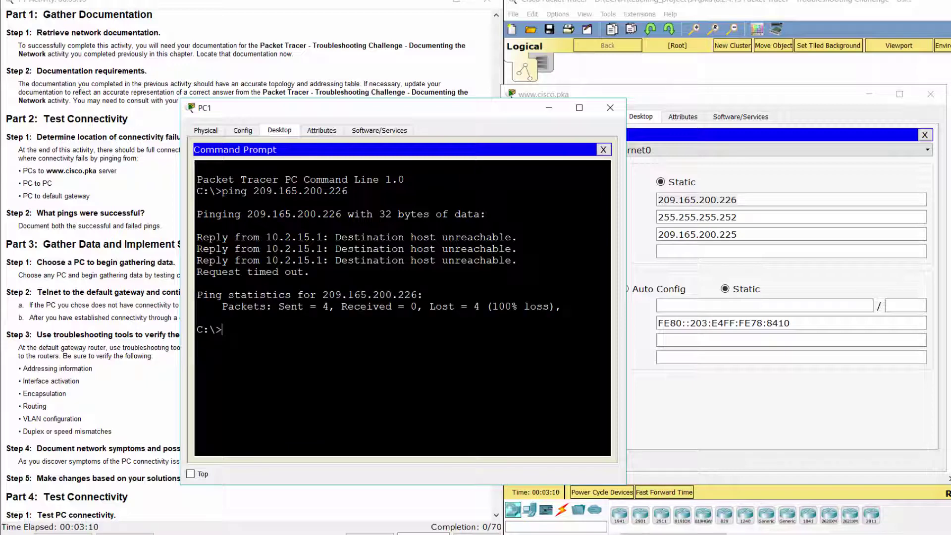
left_click(154, 244)
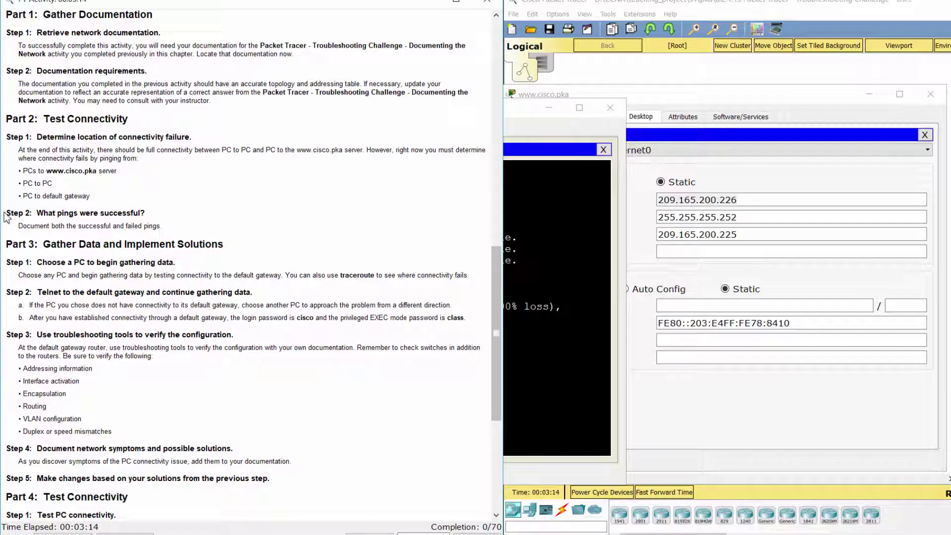
Step: Read the Step 2 ping heading and Part 3's Step 1 about choosing a PC
left_click_drag(5, 213, 166, 213)
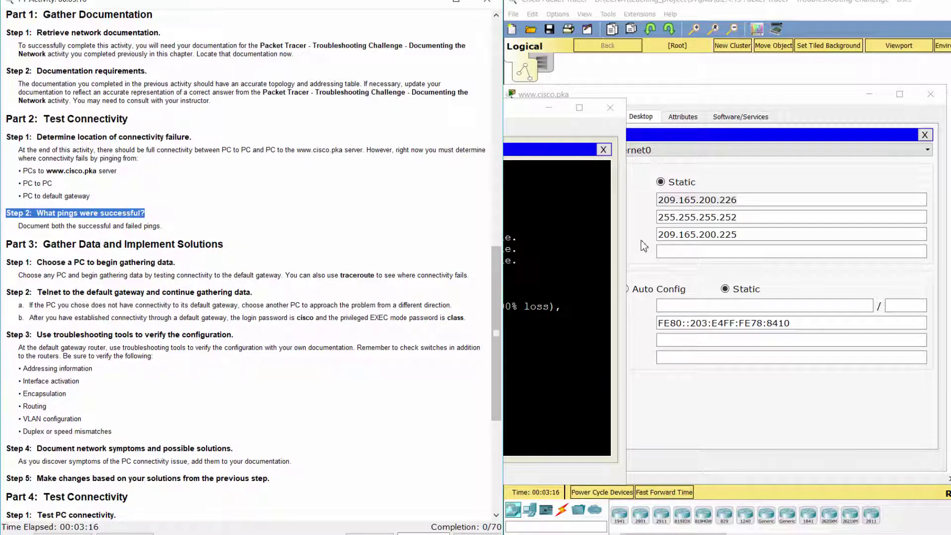
left_click(518, 237)
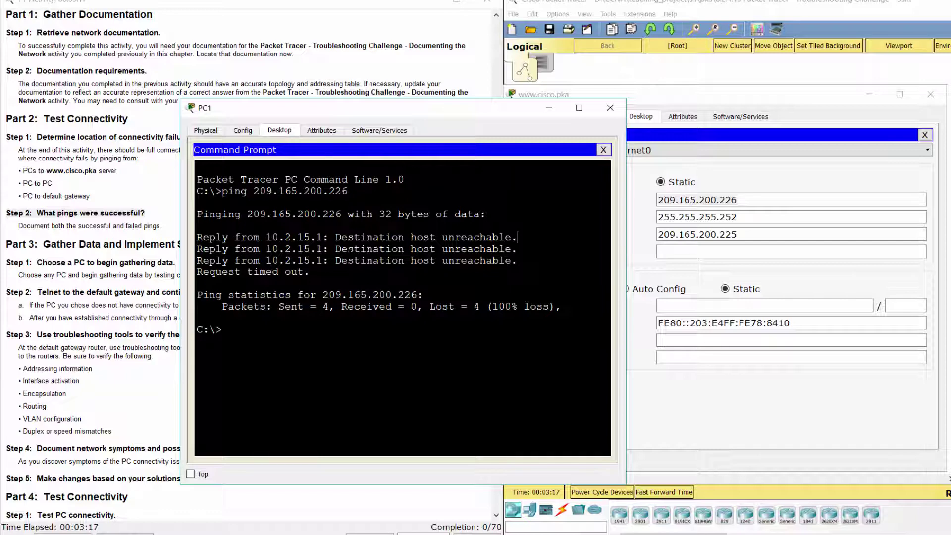
left_click(101, 263)
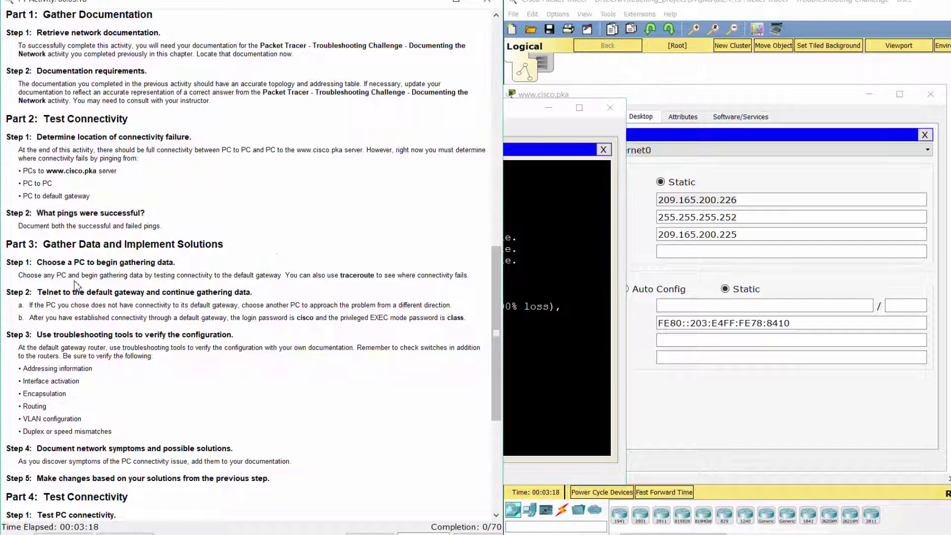
left_click_drag(12, 243, 237, 243)
left_click(216, 267)
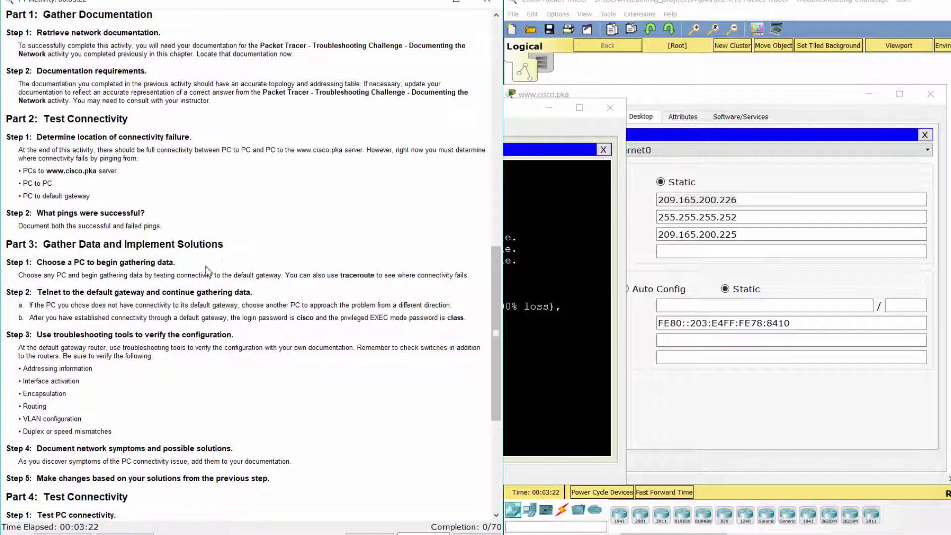
left_click_drag(9, 265, 188, 259)
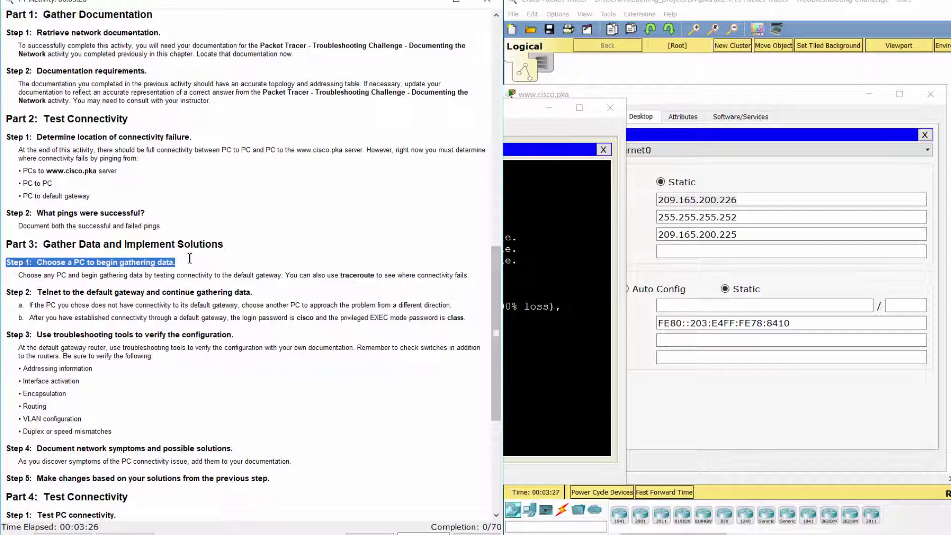
Step: Reopen PC1's command prompt from the network topology and reposition its window
left_click(841, 70)
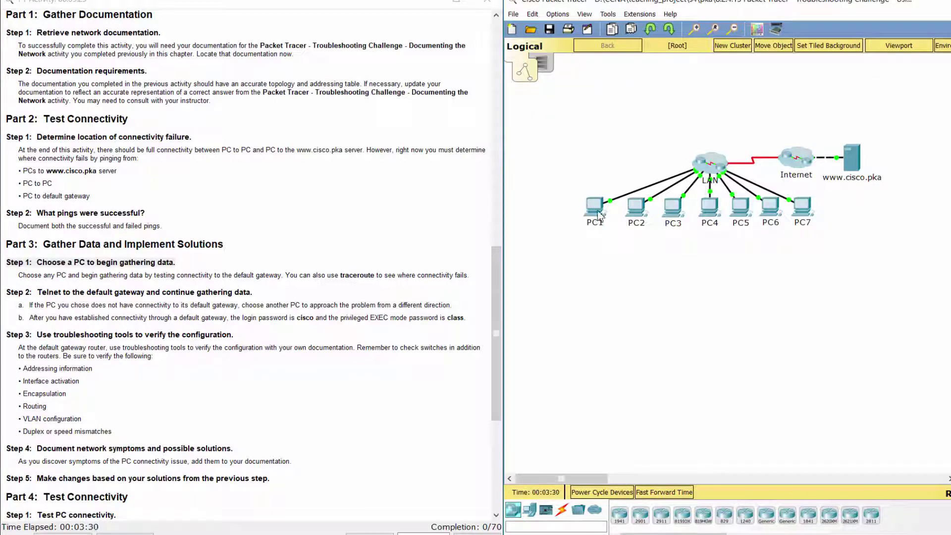
left_click(598, 216)
left_click_drag(470, 117, 550, 103)
Step: Read the Step 2 telnet instructions, items a and b, then return to PC1's prompt
left_click(142, 309)
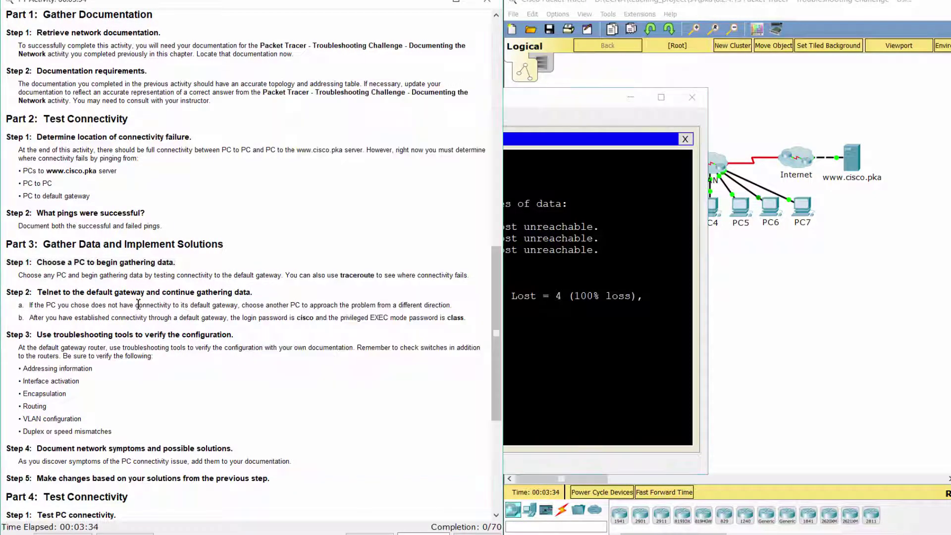
left_click_drag(9, 294, 259, 297)
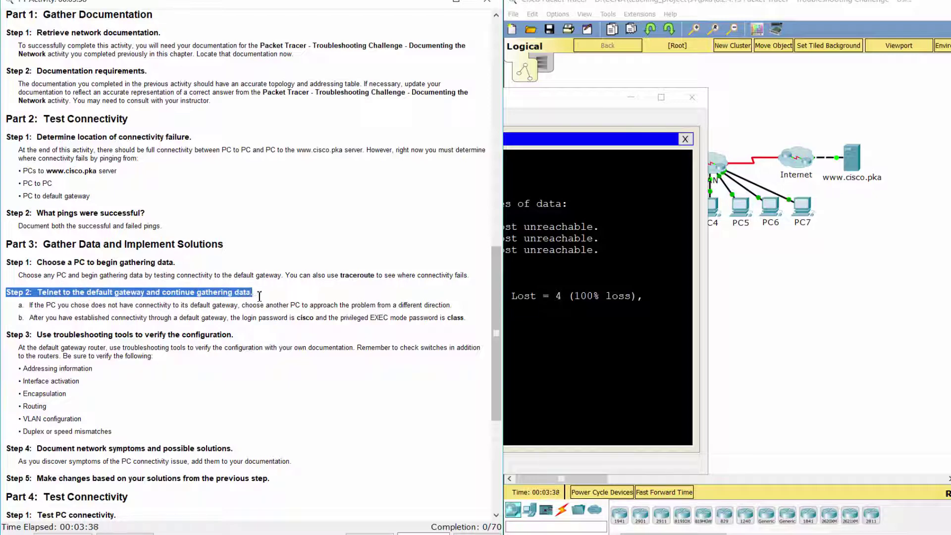
left_click(238, 320)
left_click_drag(19, 305, 468, 320)
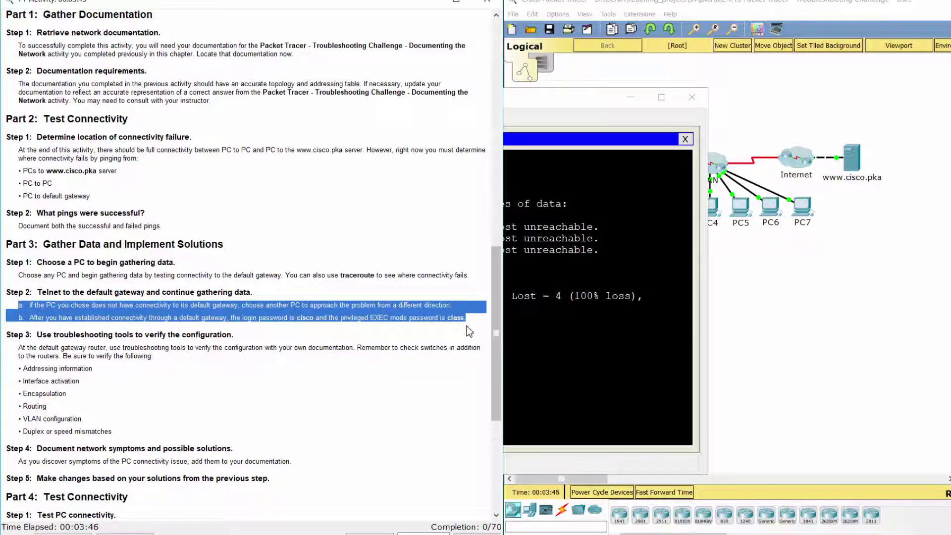
left_click(481, 327)
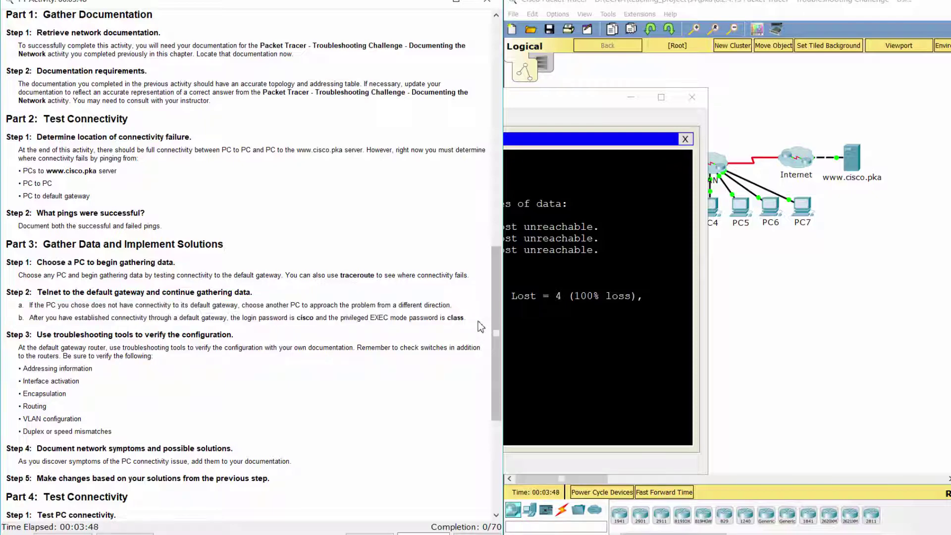
left_click(569, 347)
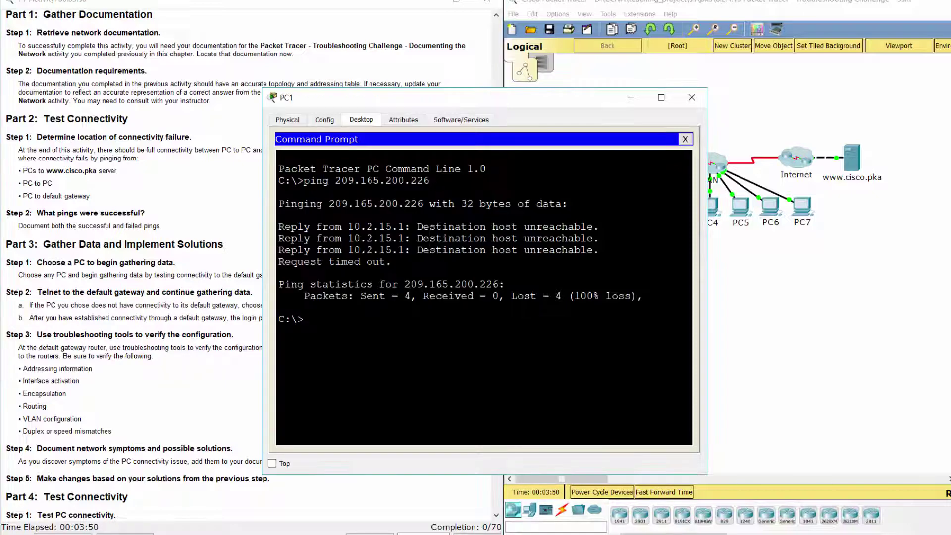
Step: Look up PC1's default gateway, 10.2.15.1, in the Word addressing table and return to the prompt
key("alt+Tab")
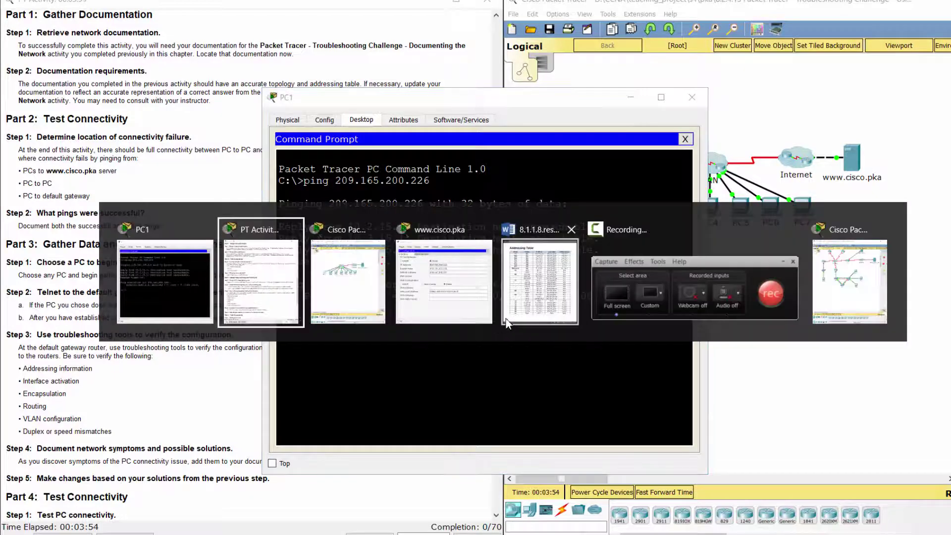
left_click(516, 278)
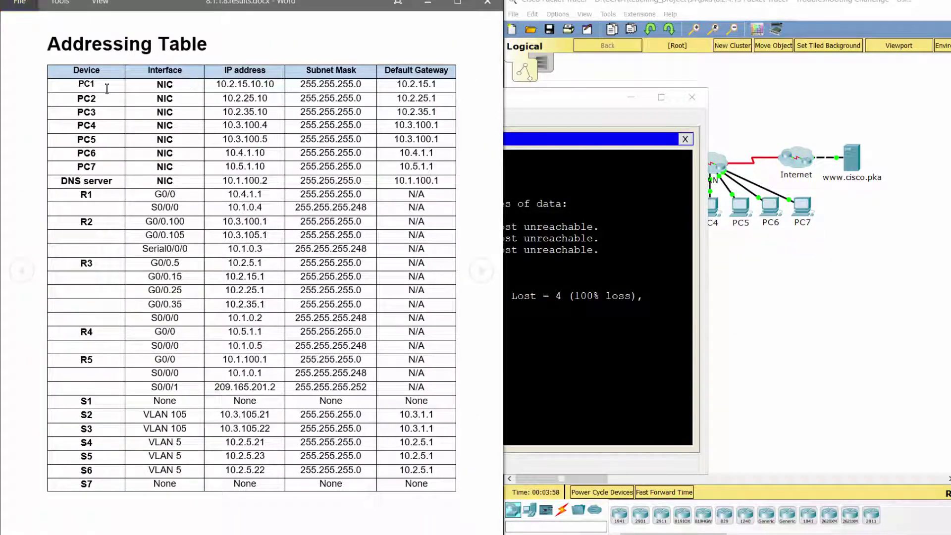
left_click_drag(79, 84, 95, 84)
left_click_drag(398, 88, 444, 86)
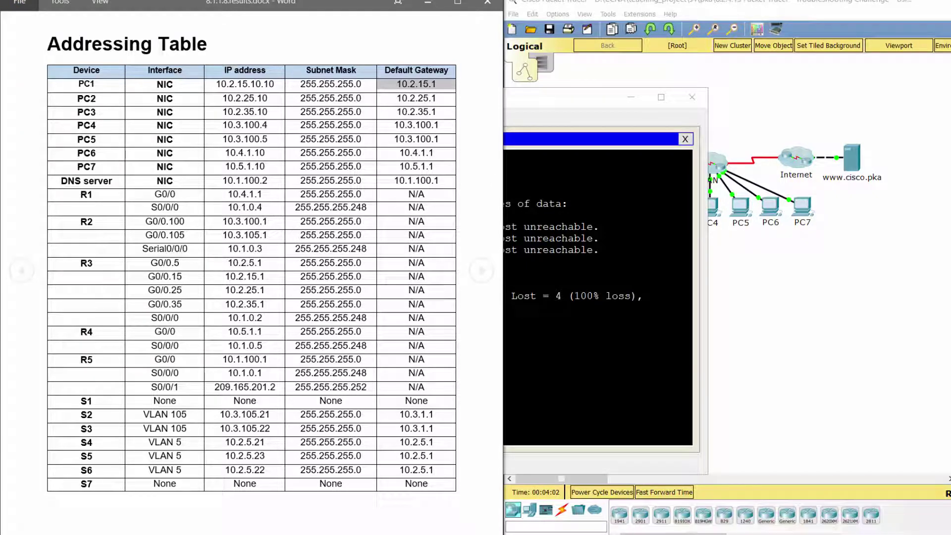
key("alt+Tab")
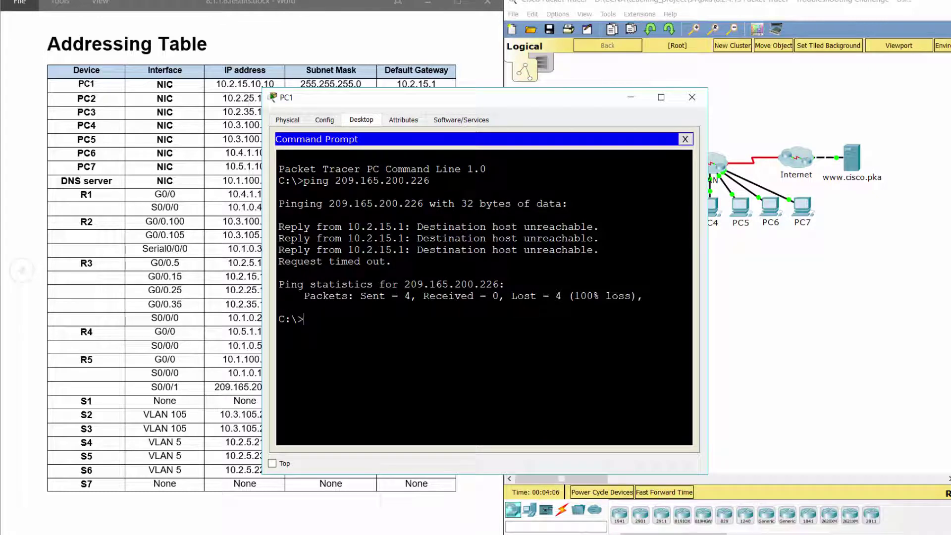
Step: Telnet from PC1 to 10.2.15.1, log in, and run enable to reach R3#
type("te")
type("lnet 10.2.15.1")
key("Return")
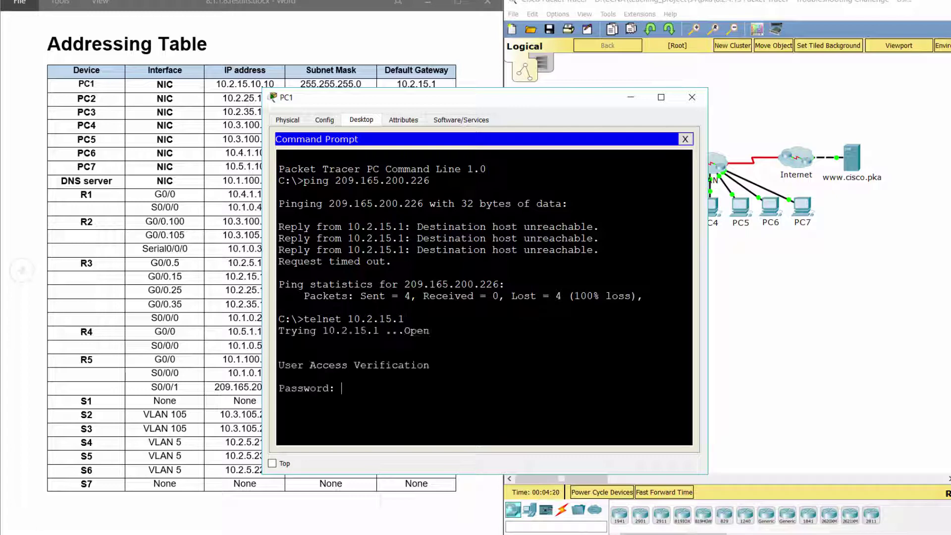
key("Return")
type("ena")
key("Return")
key("Return")
key("alt+Tab")
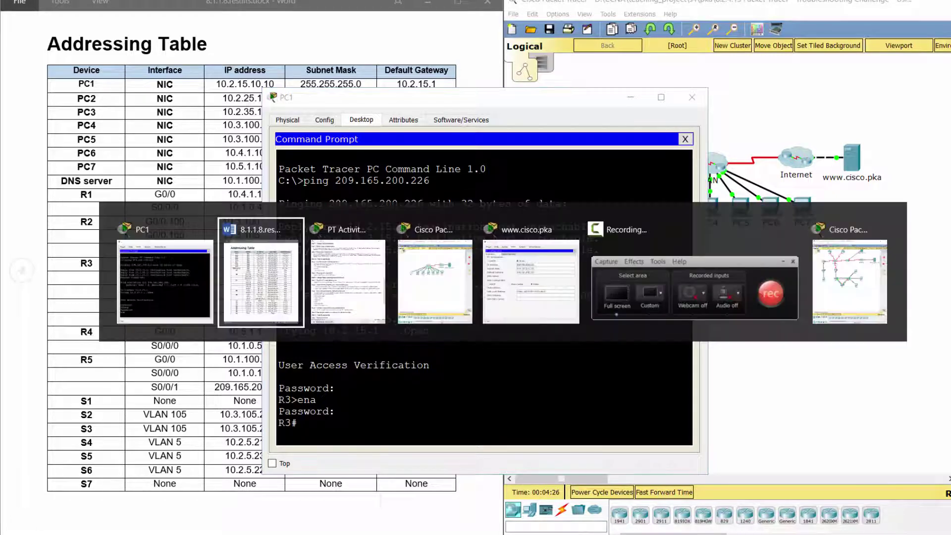
Step: Read the Step 3 checklist (addressing, interfaces, encapsulation, routing, VLANs, duplex), then return to the telnet session
left_click(358, 292)
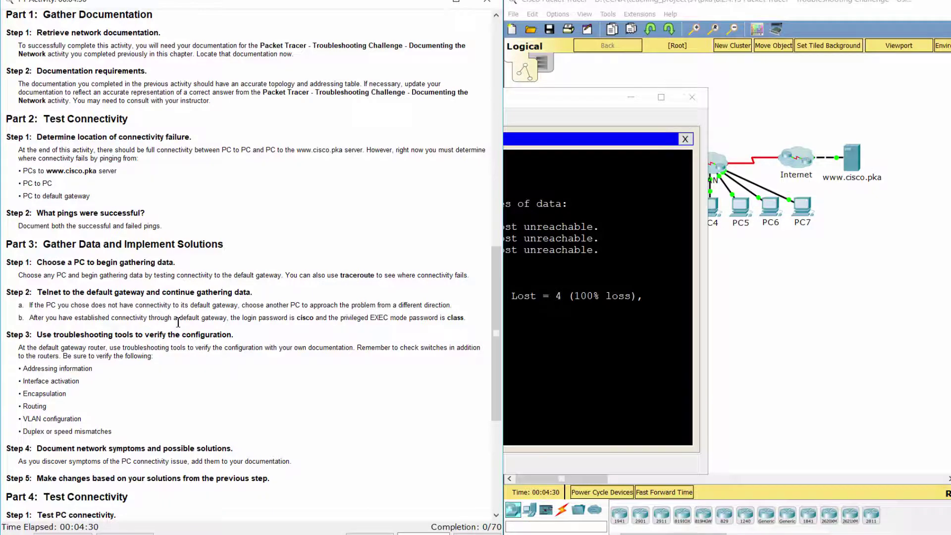
scroll(178, 323, "down", 3)
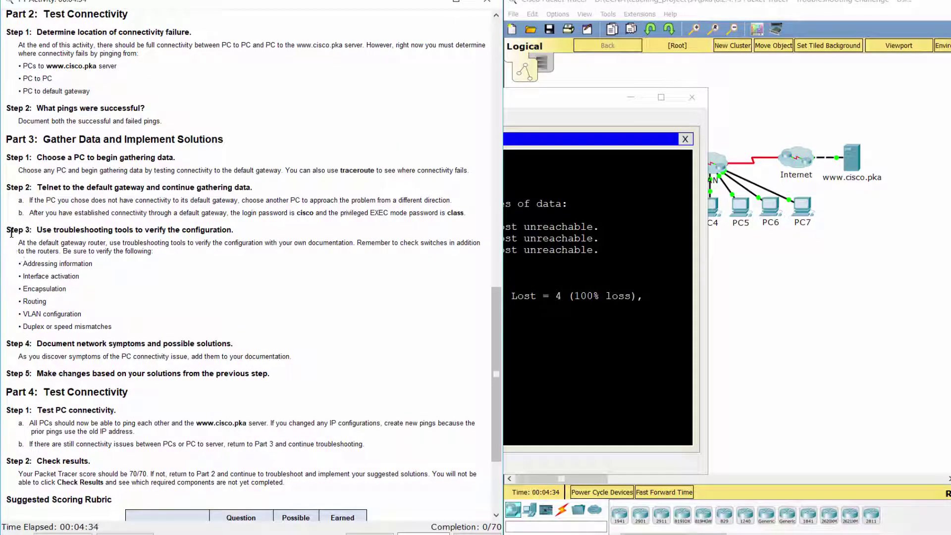
left_click_drag(29, 231, 248, 225)
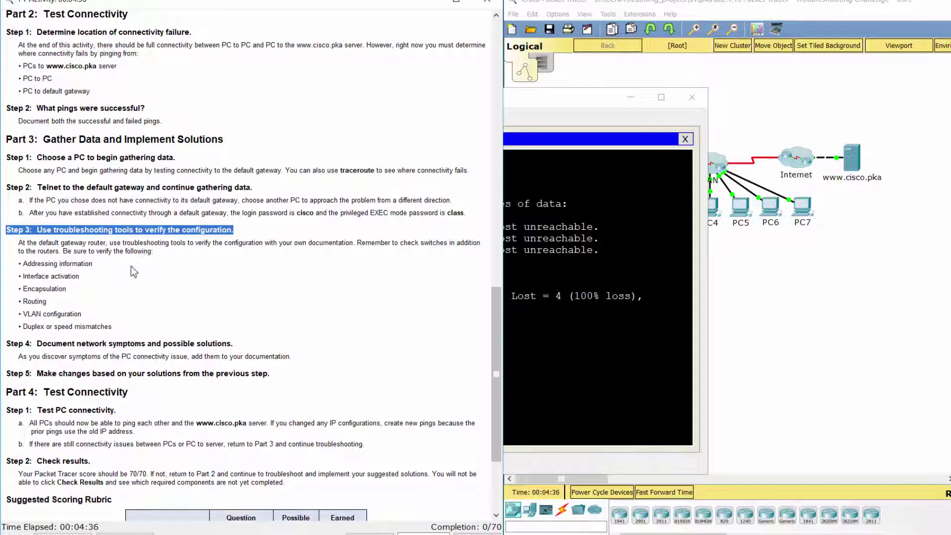
left_click(105, 277)
left_click_drag(19, 242, 153, 328)
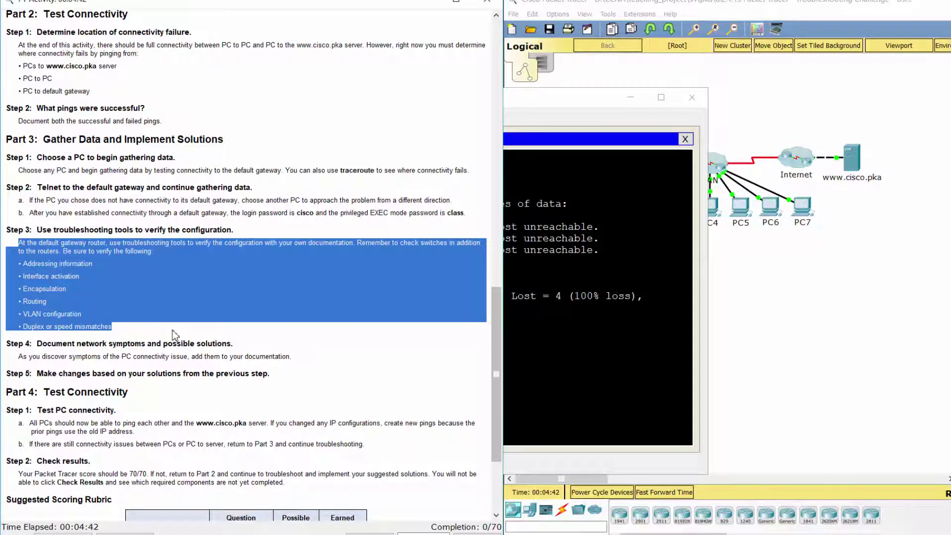
left_click(174, 336)
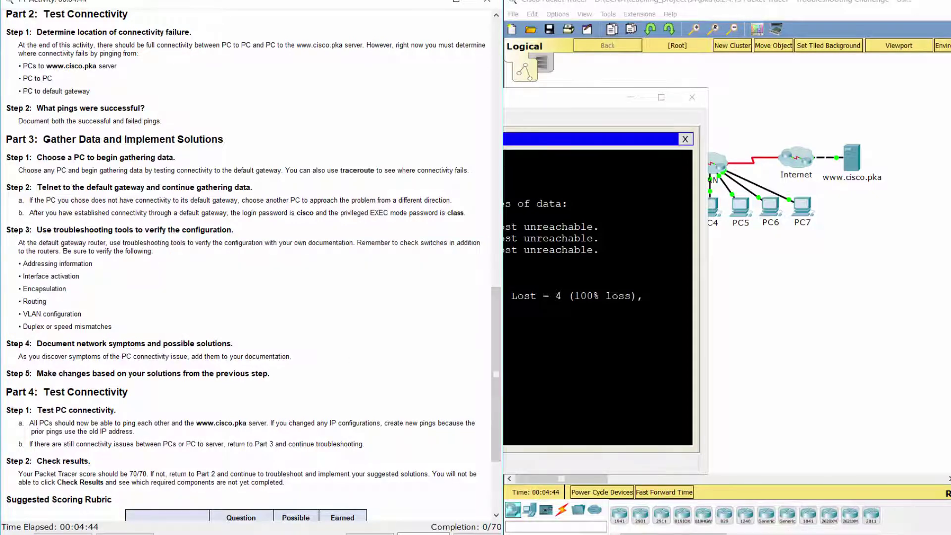
left_click(545, 357)
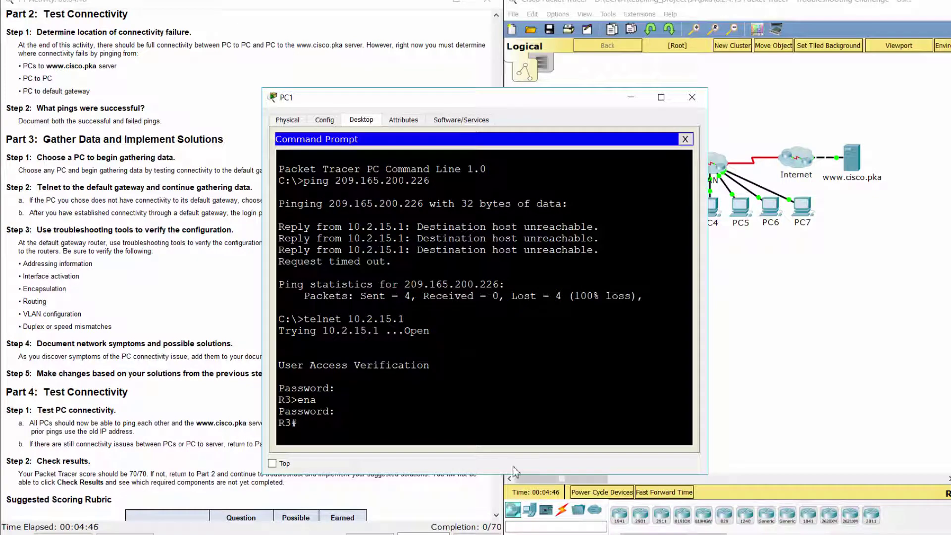
Step: Run show run on R3 and page through the output to the end
type("show run")
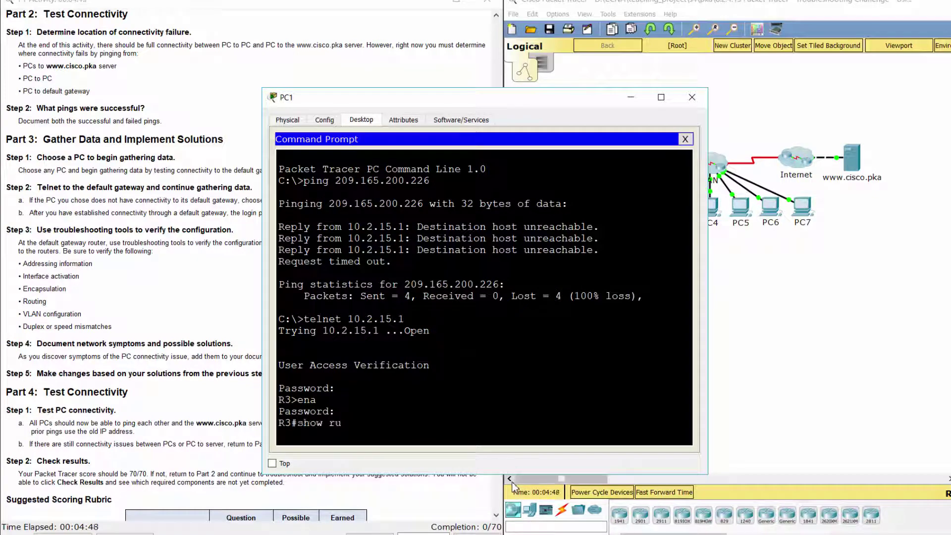
key("Return")
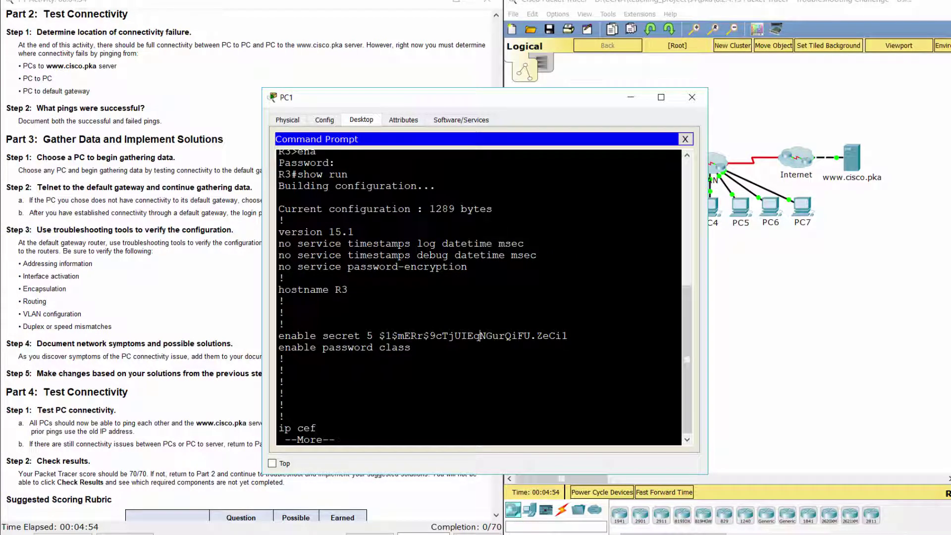
key("space")
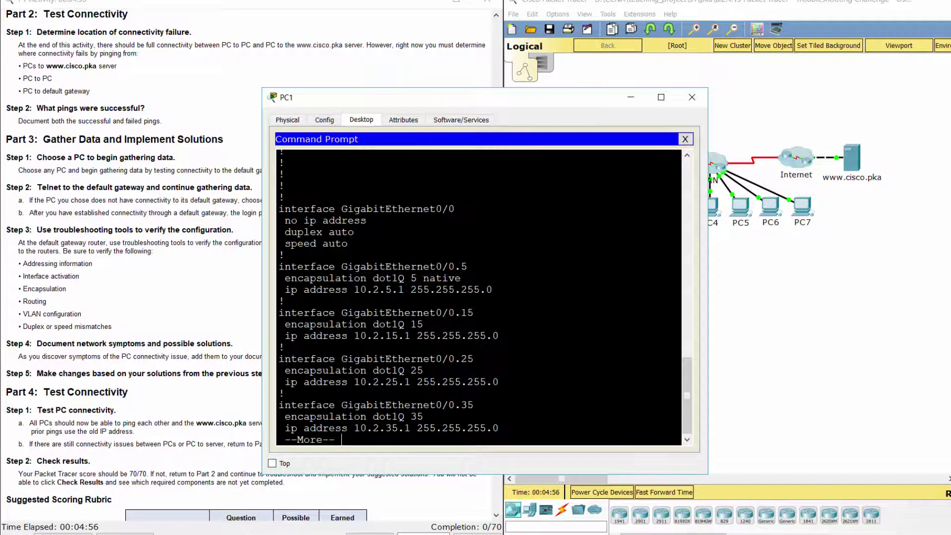
key("space")
key("space")
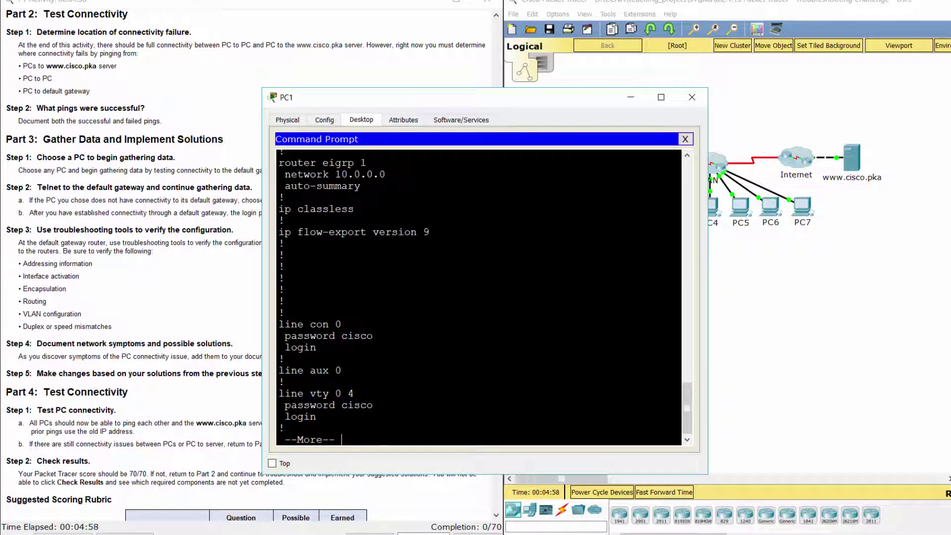
key("space")
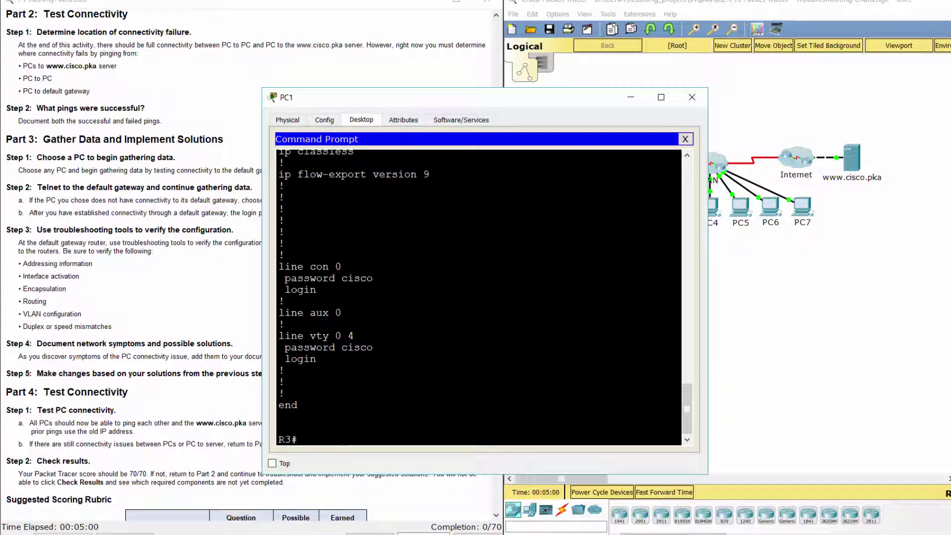
scroll(478, 297, "up", 3)
scroll(479, 297, "down", 3)
scroll(479, 297, "up", 8)
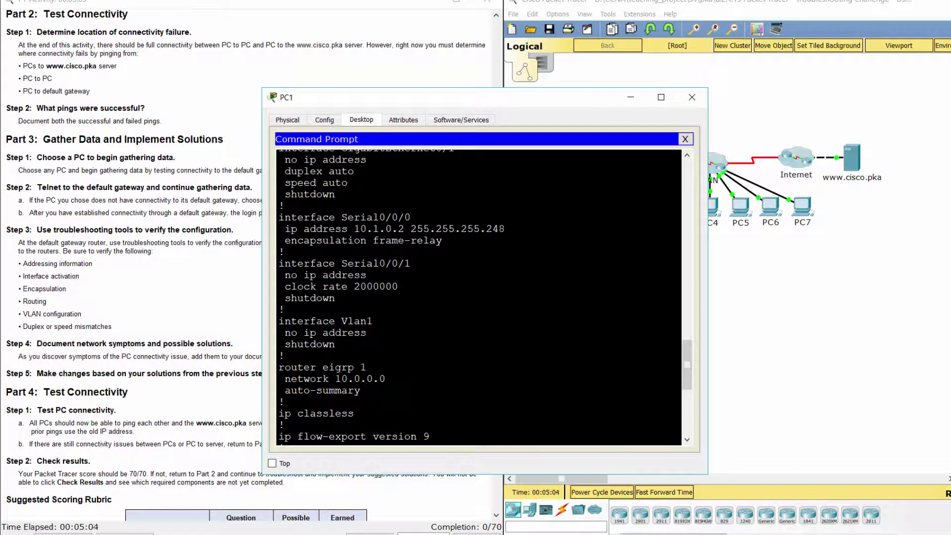
scroll(478, 297, "up", 3)
scroll(478, 298, "up", 5)
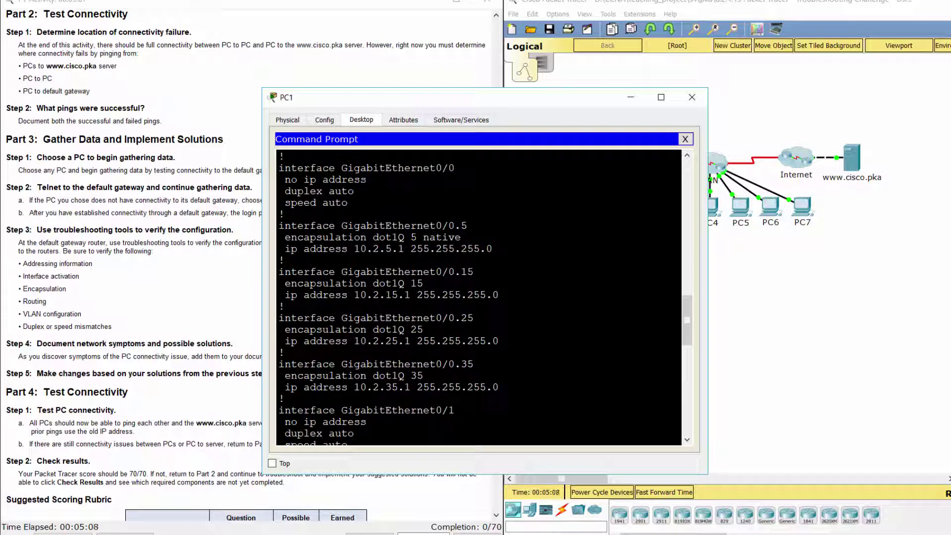
left_click_drag(279, 226, 285, 398)
scroll(478, 297, "up", 8)
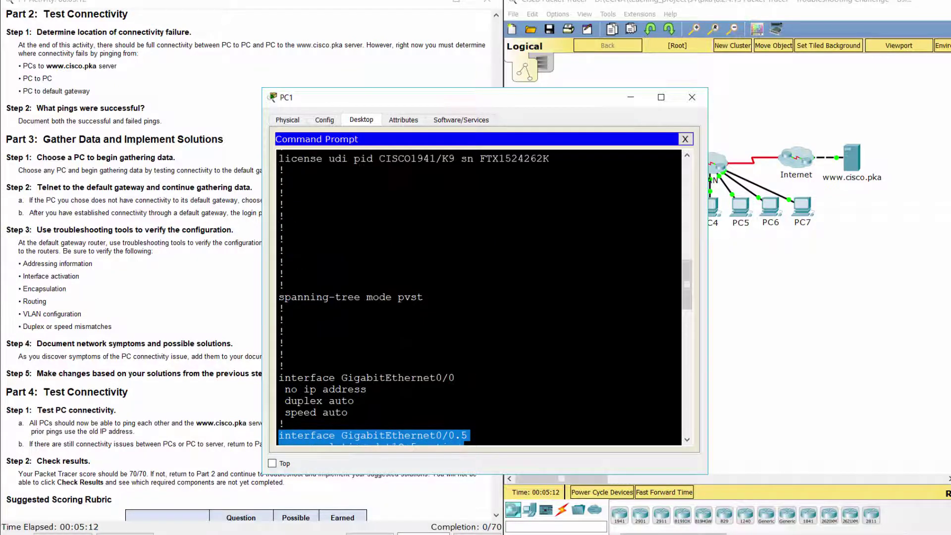
scroll(478, 298, "up", 8)
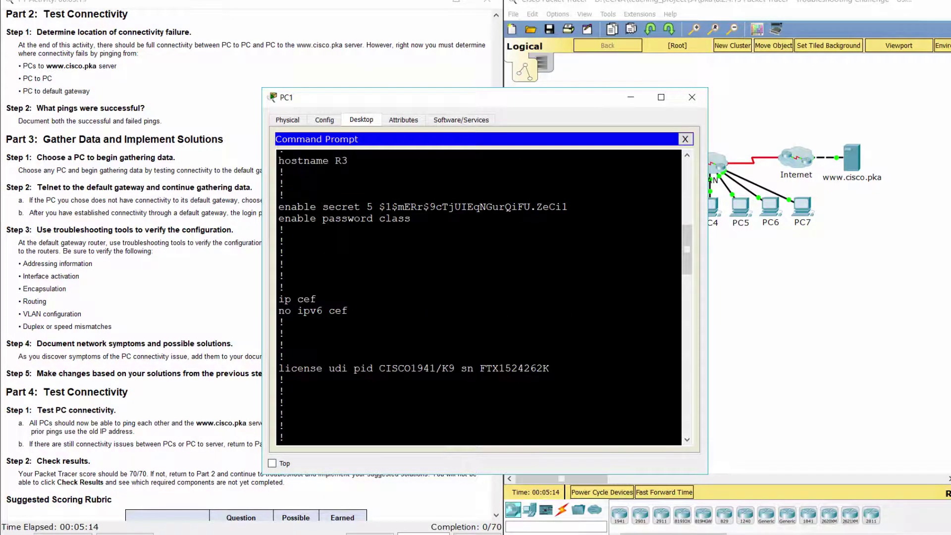
scroll(478, 298, "down", 15)
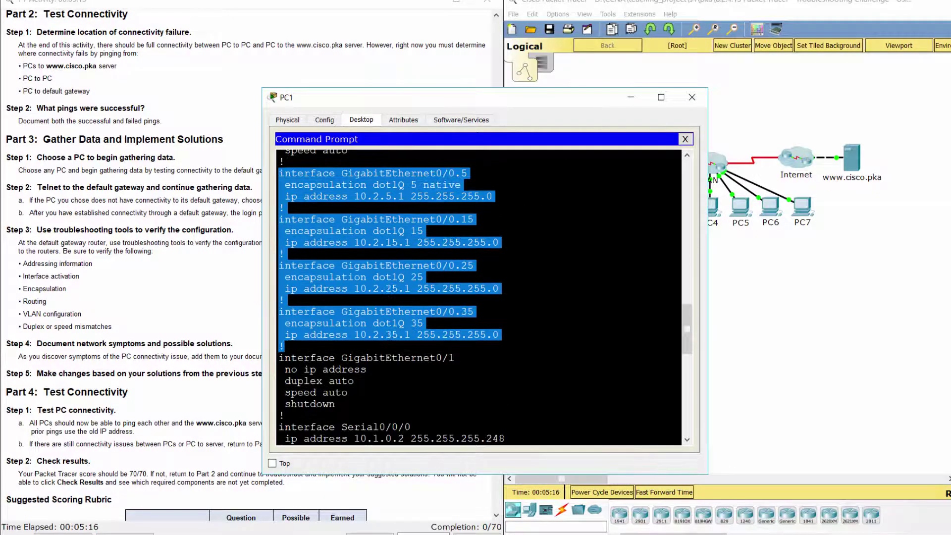
scroll(478, 297, "down", 2)
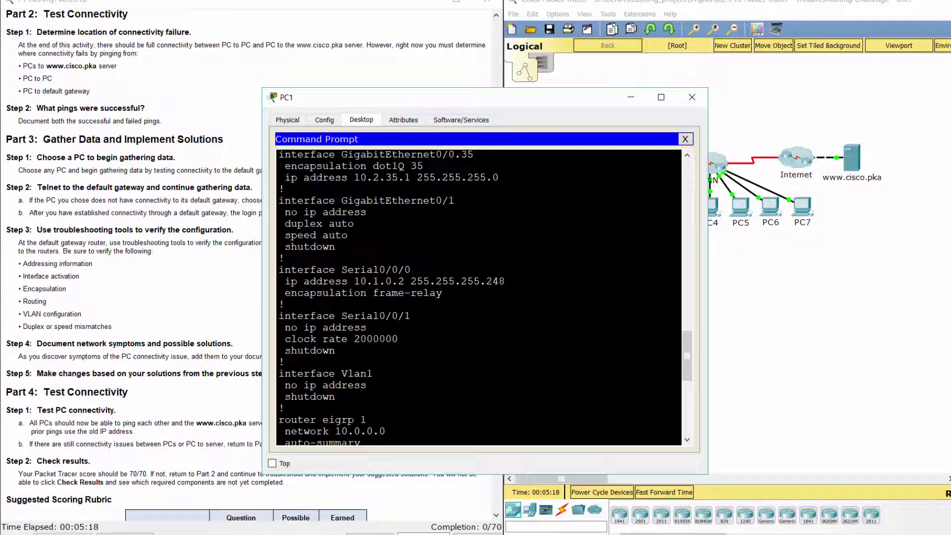
left_click_drag(278, 269, 285, 304)
scroll(478, 298, "down", 5)
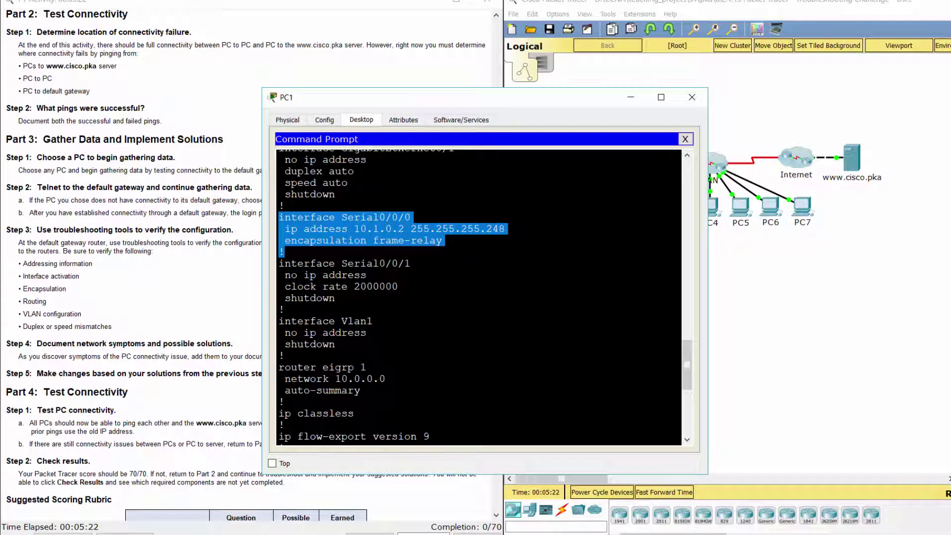
scroll(478, 298, "up", 2)
scroll(478, 297, "down", 2)
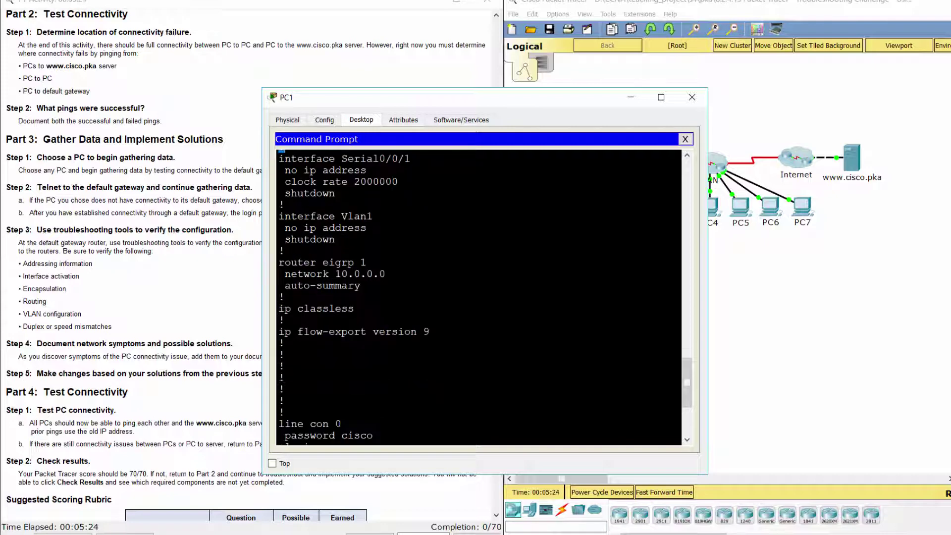
left_click_drag(278, 262, 361, 286)
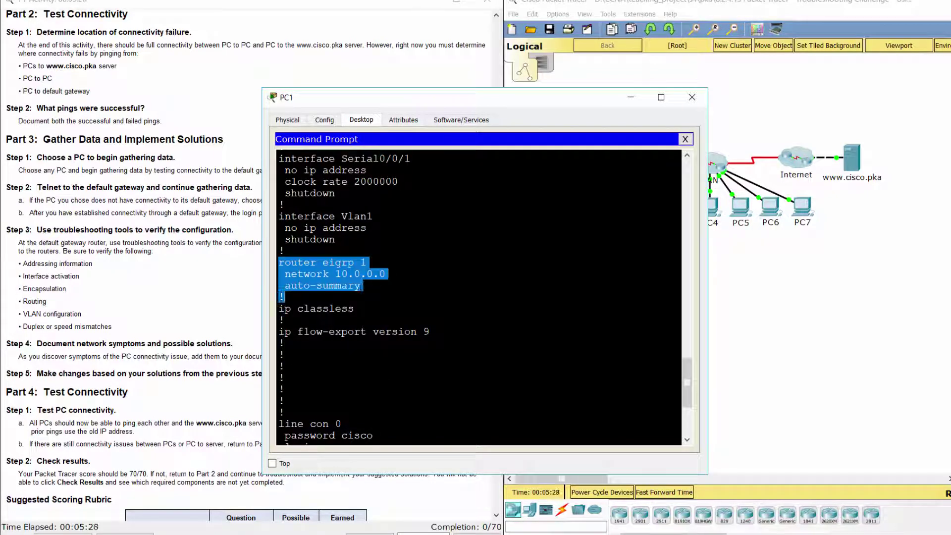
key("ctrl+c")
left_click_drag(285, 286, 285, 297)
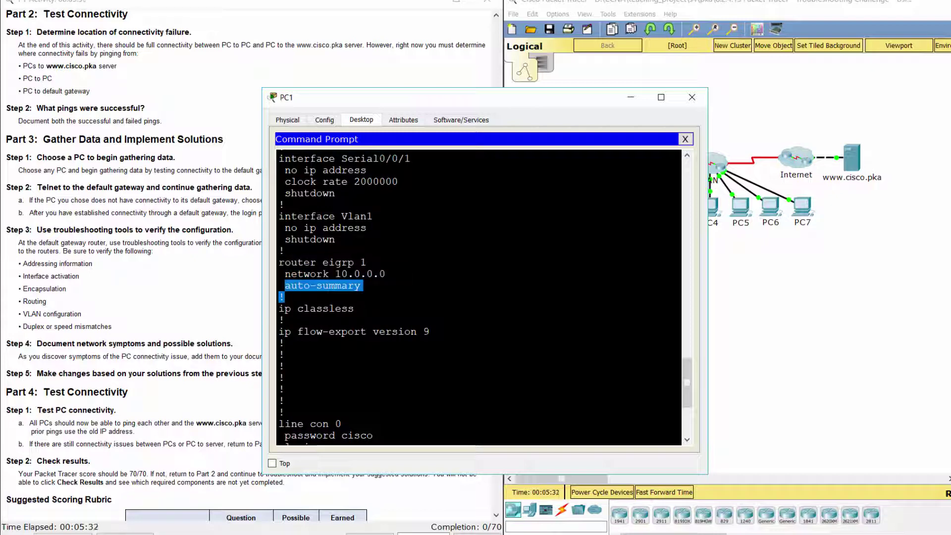
key("ctrl+c")
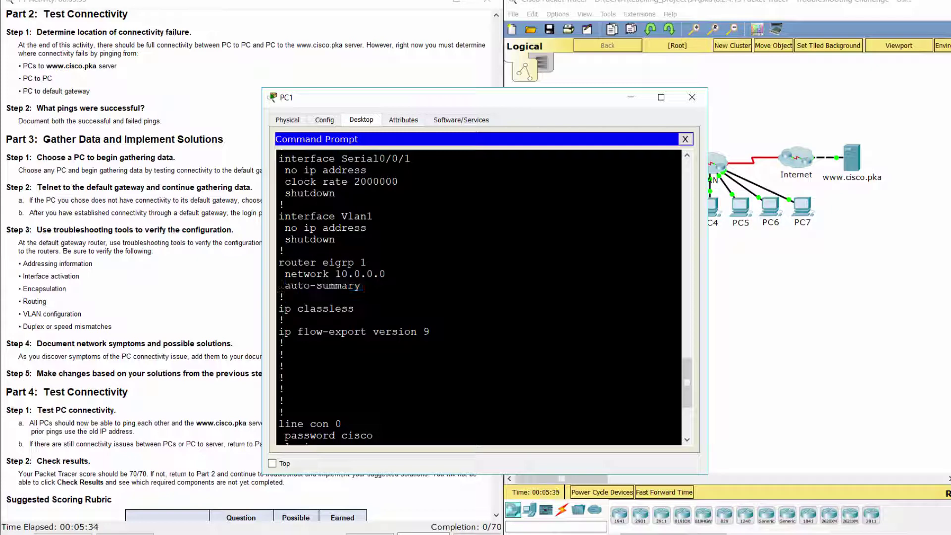
left_click(213, 303)
scroll(214, 305, "down", 2)
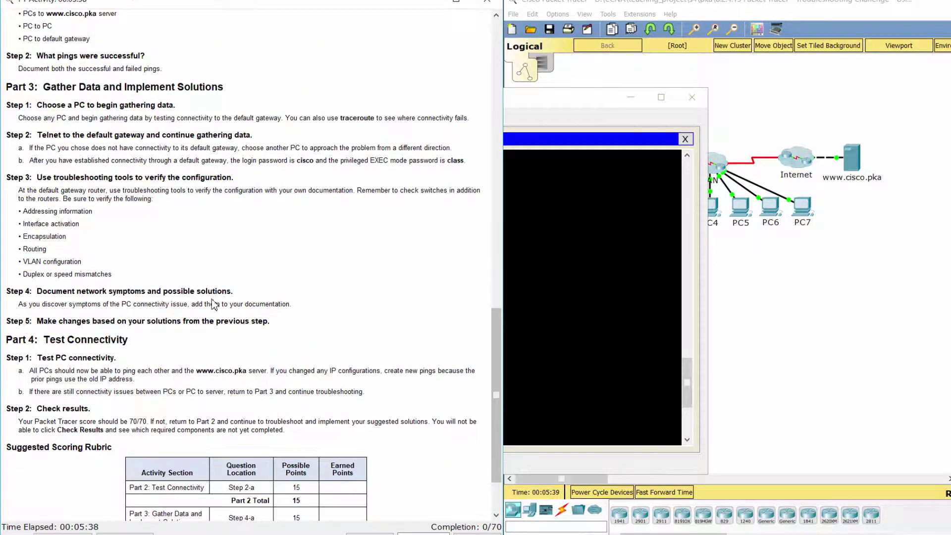
left_click_drag(7, 293, 269, 286)
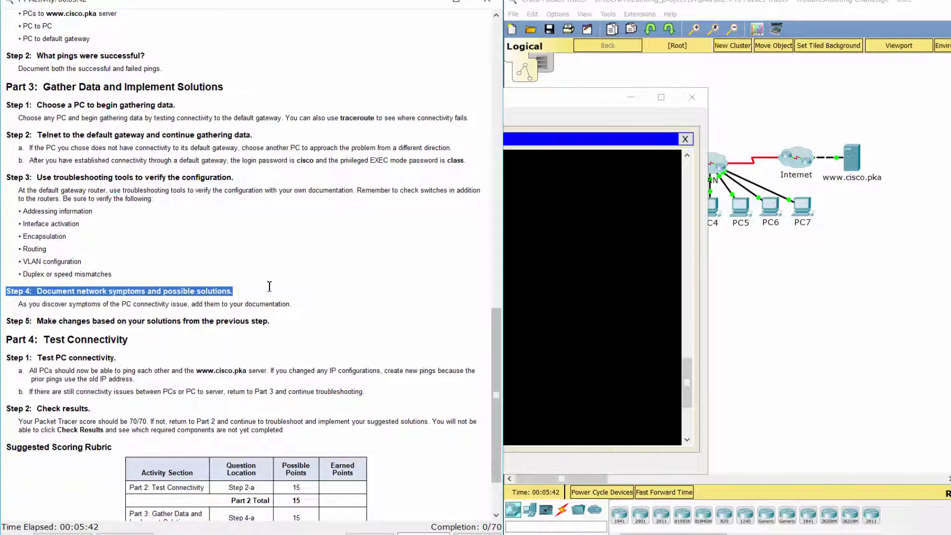
left_click(340, 301)
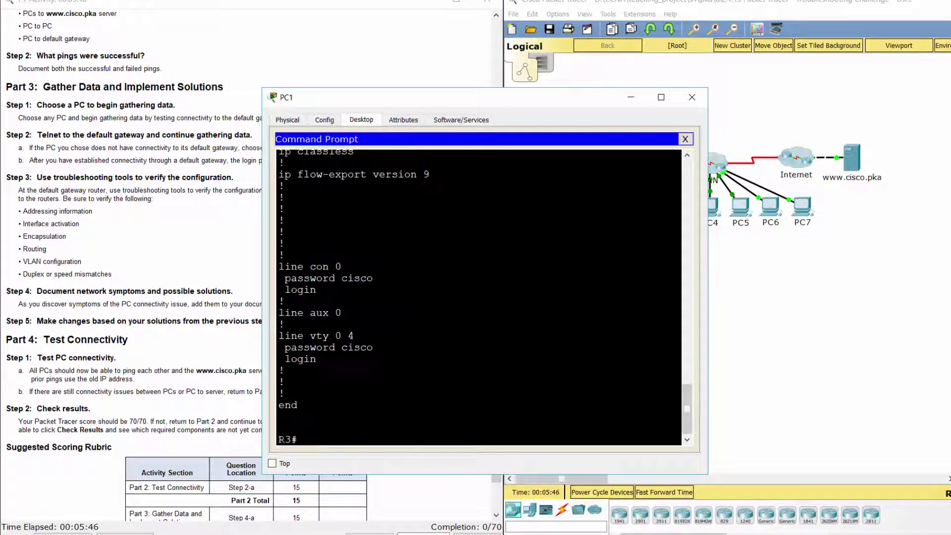
Step: Enter conf t and router eigrp 1 on R3, then type no auto-summary
type("conf t")
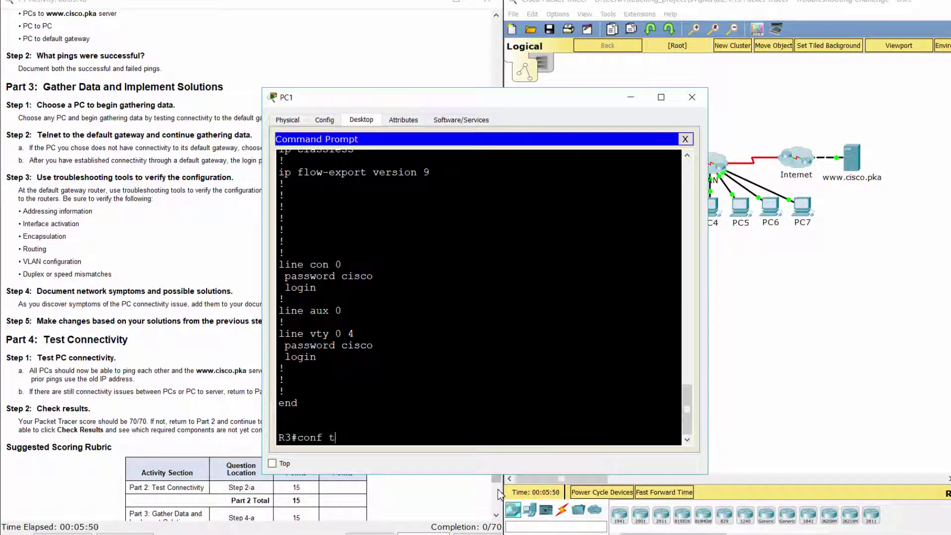
key("Return")
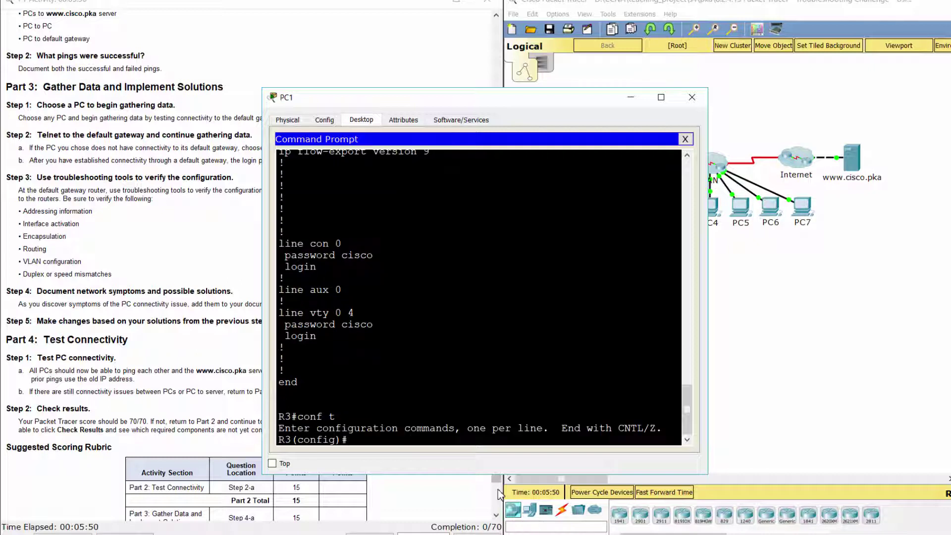
type("router eigrp 1")
key("Return")
type("no")
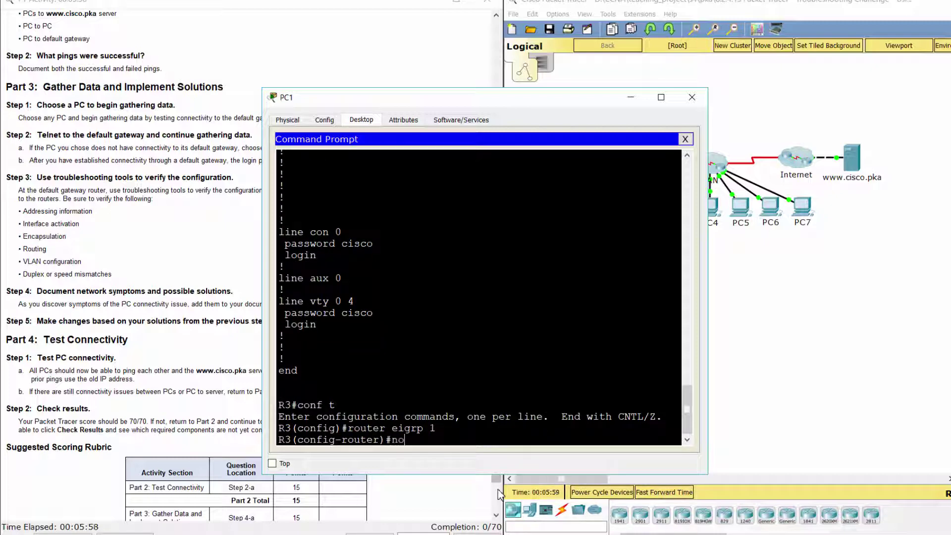
type(" auto-summary")
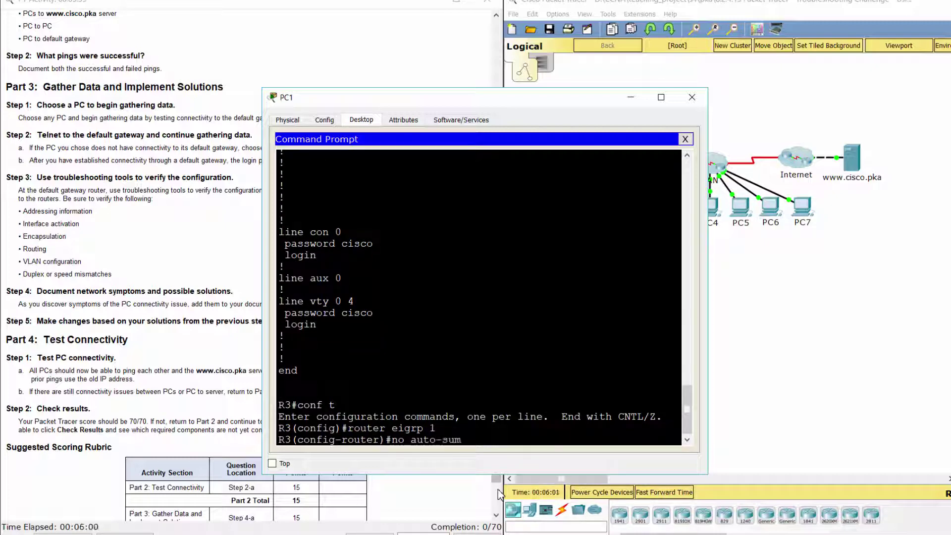
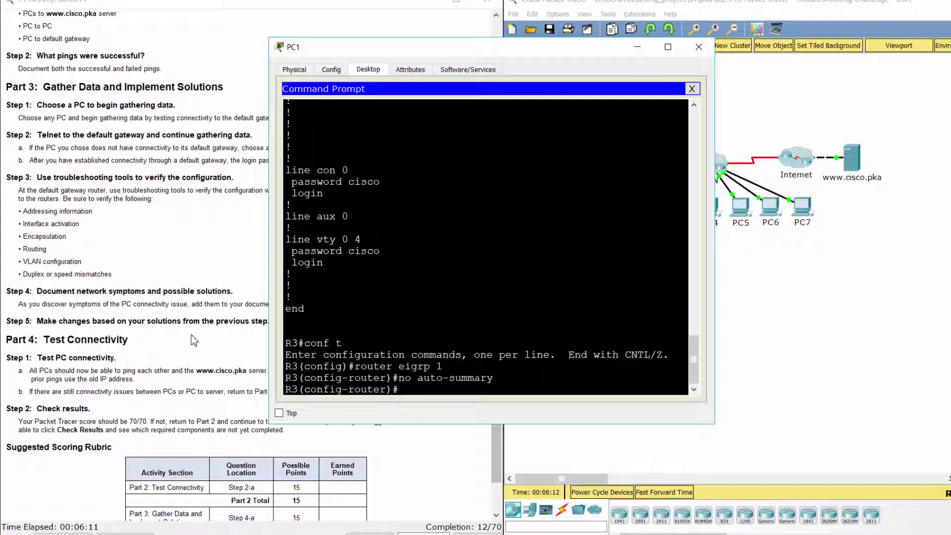
Step: Review Step 5 of the activity instructions, then open PC4's device window from the topology
left_click(191, 337)
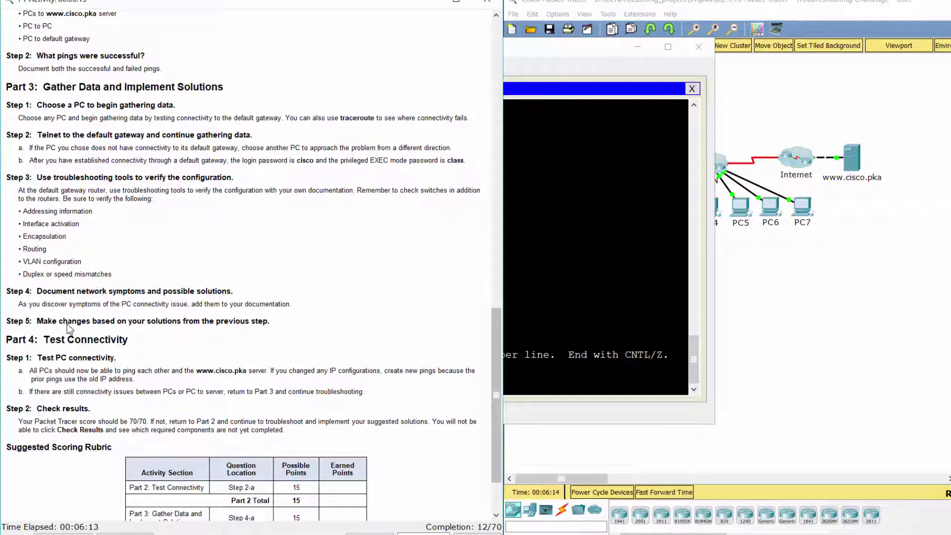
left_click_drag(9, 321, 273, 315)
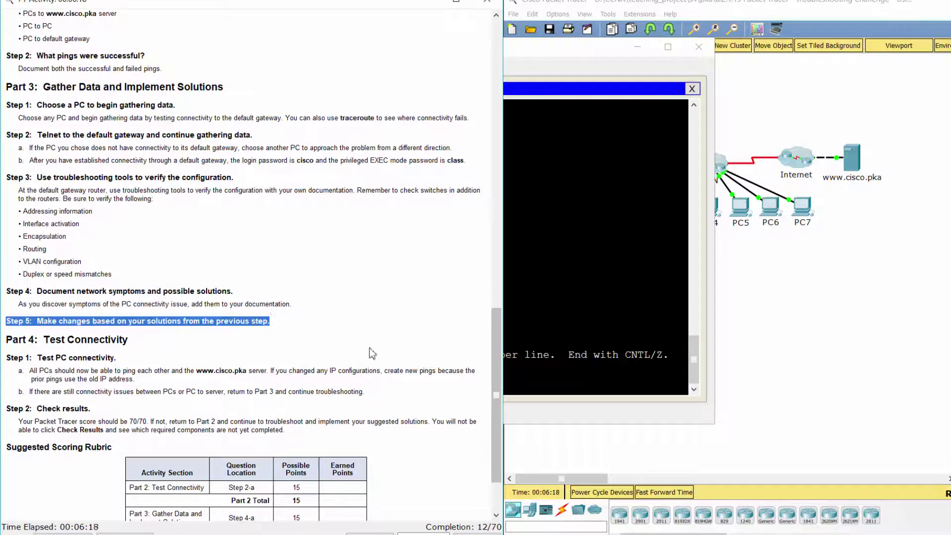
left_click(679, 401)
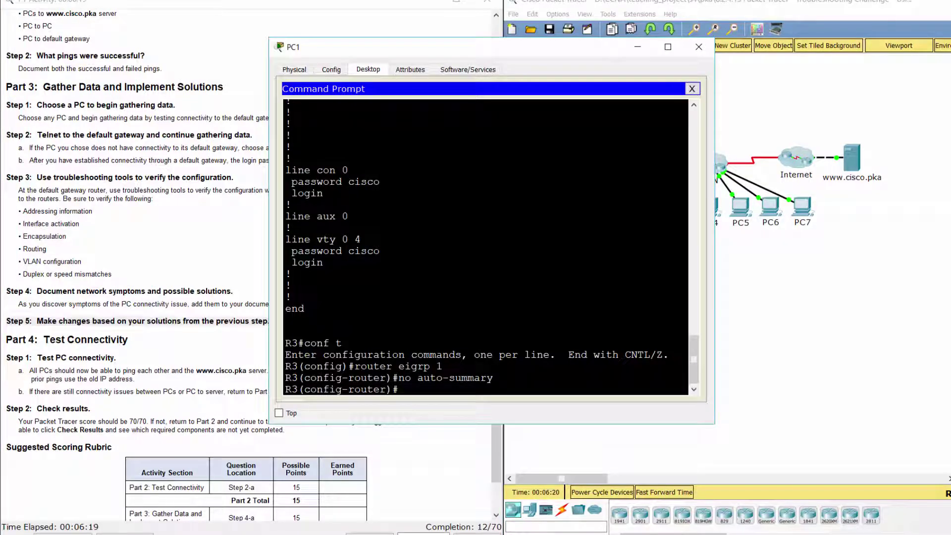
left_click(803, 319)
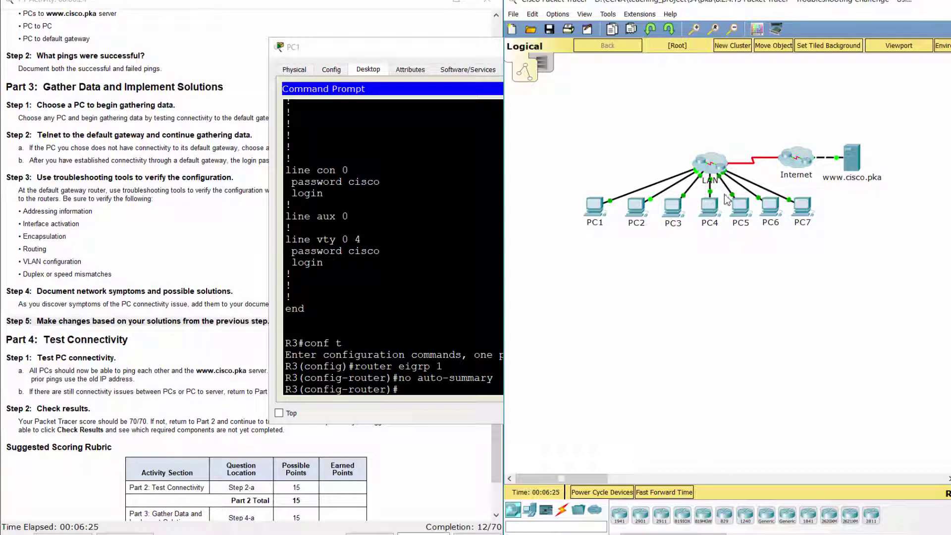
left_click(709, 208)
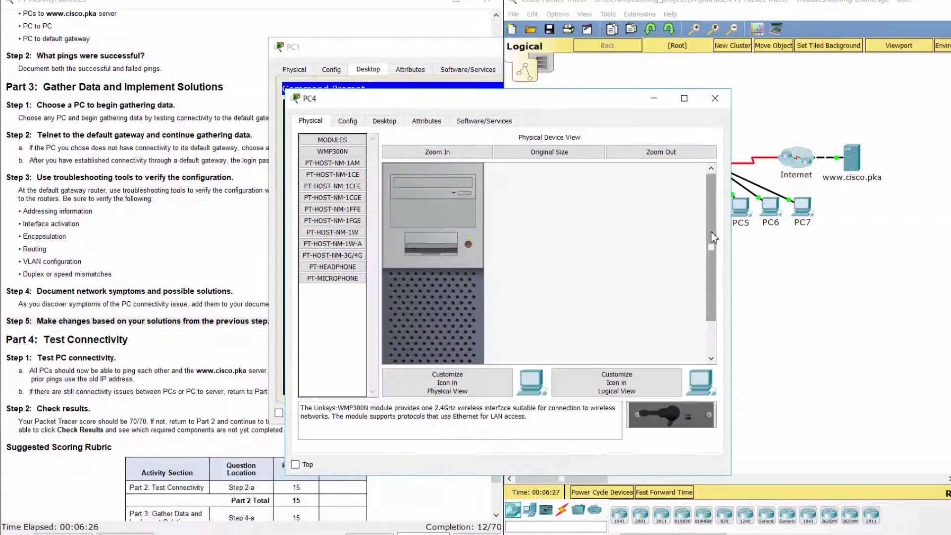
Step: Open PC4's command prompt and look up its default gateway 10.3.100.1 in the addressing table
left_click(391, 124)
left_click(564, 166)
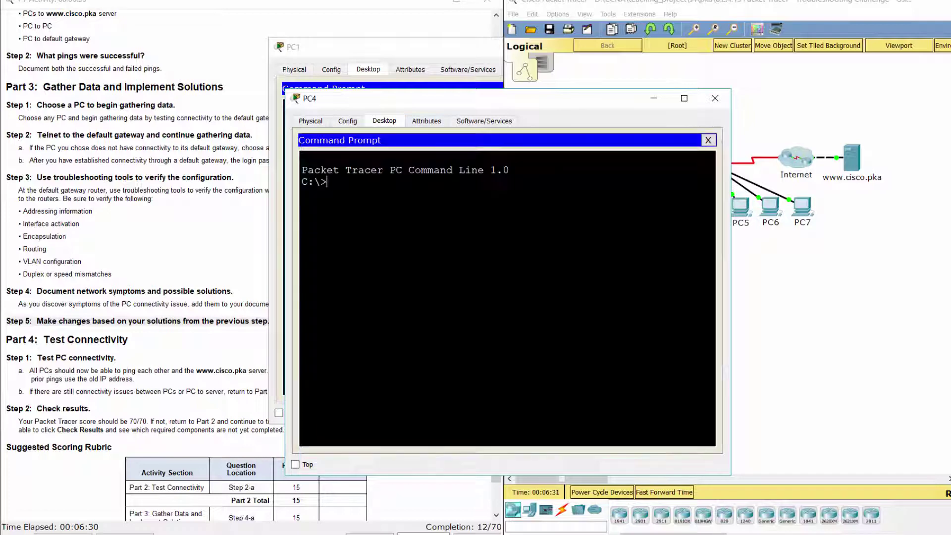
key("alt+Tab")
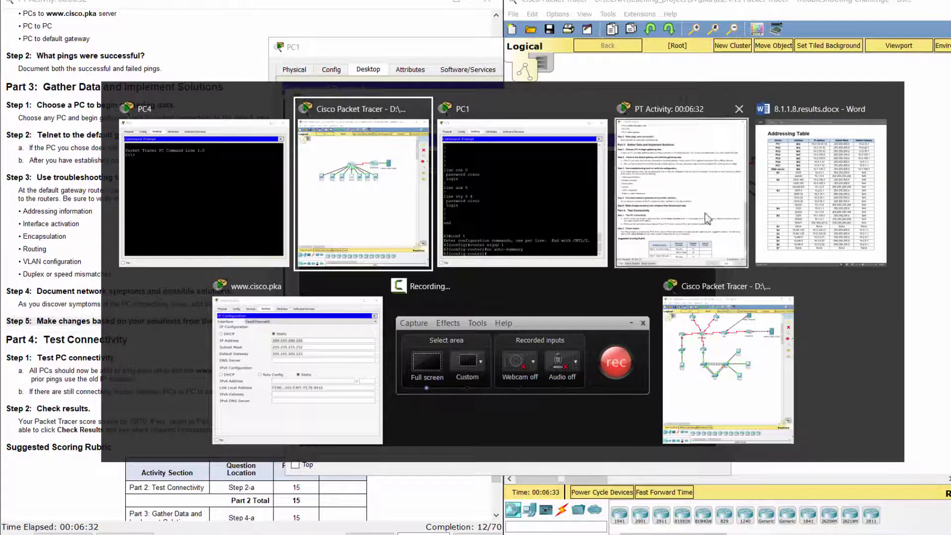
left_click(821, 193)
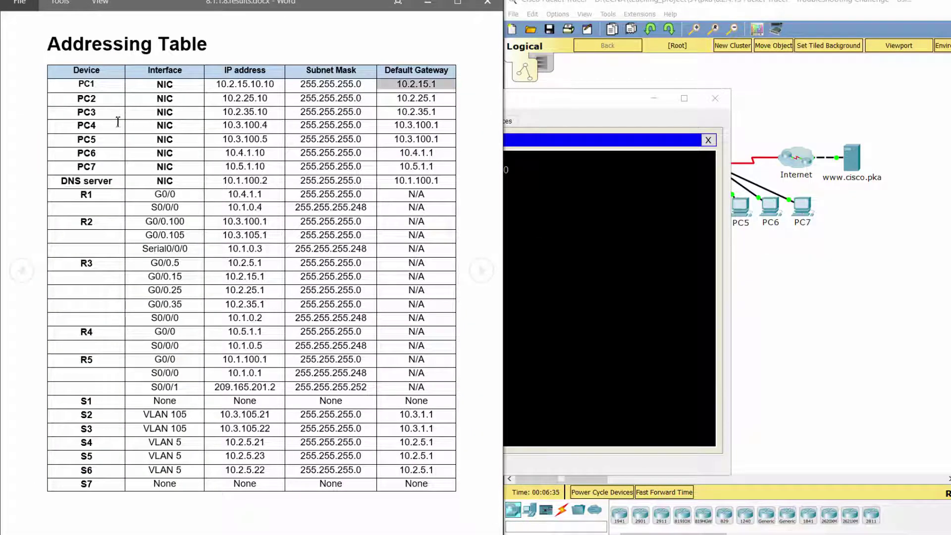
left_click_drag(76, 127, 97, 127)
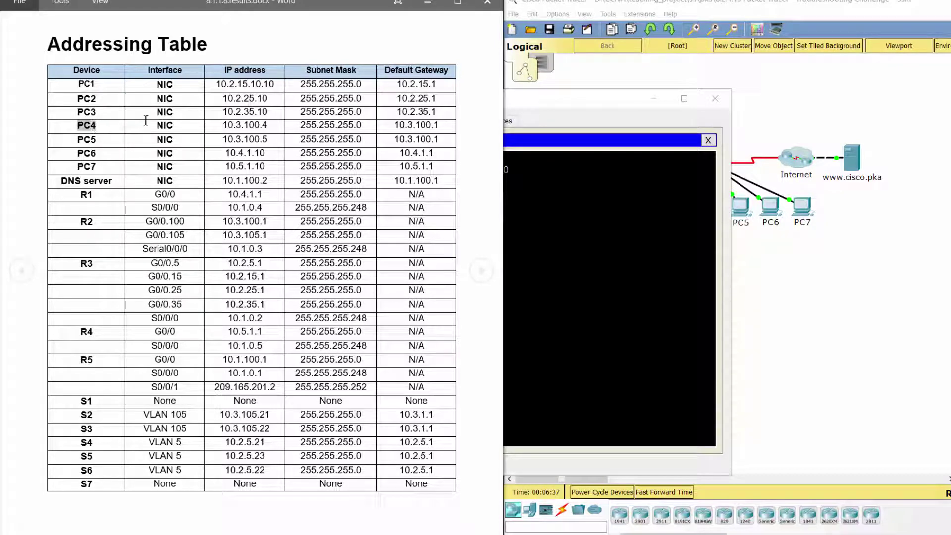
left_click_drag(398, 126, 455, 127)
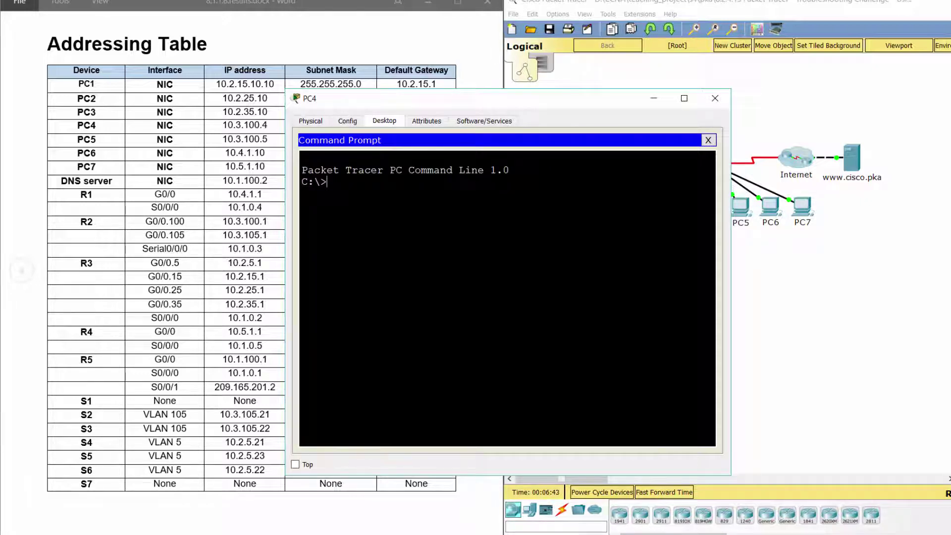
Step: Telnet to R2 at 10.3.100.1, log in, enable, and run show run
type("telnet 10.3.100.1")
key("Return")
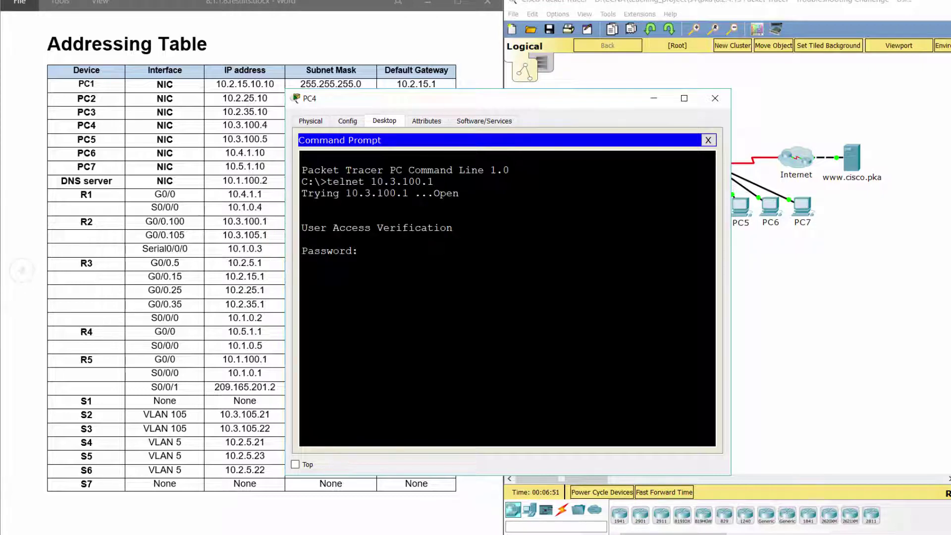
key("Return")
type("ena")
key("Return")
key("Return")
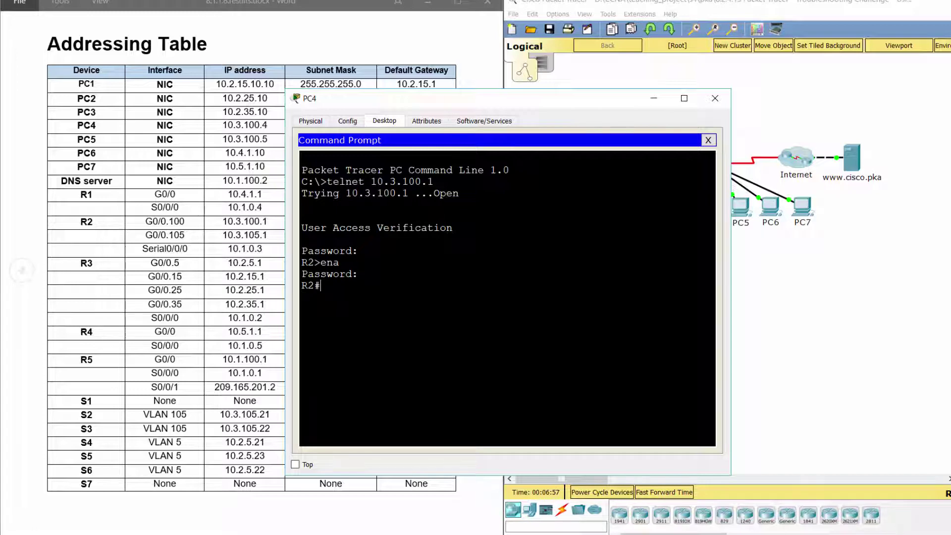
type("show run")
key("Return")
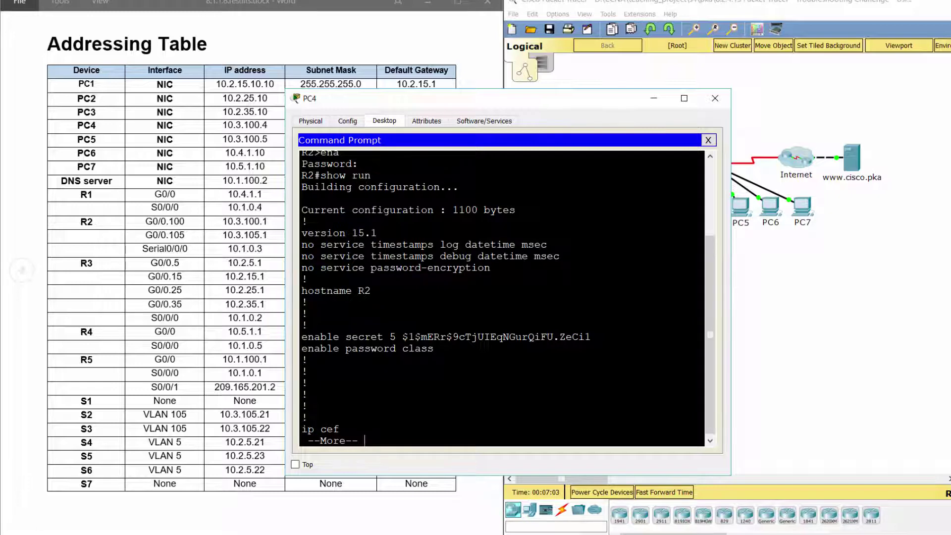
Step: Page through R2's config, inspecting the G0/0.100 and G0/0.105 subinterfaces and Serial0/0/0's 10.1.100.3 address
key("space")
key("space")
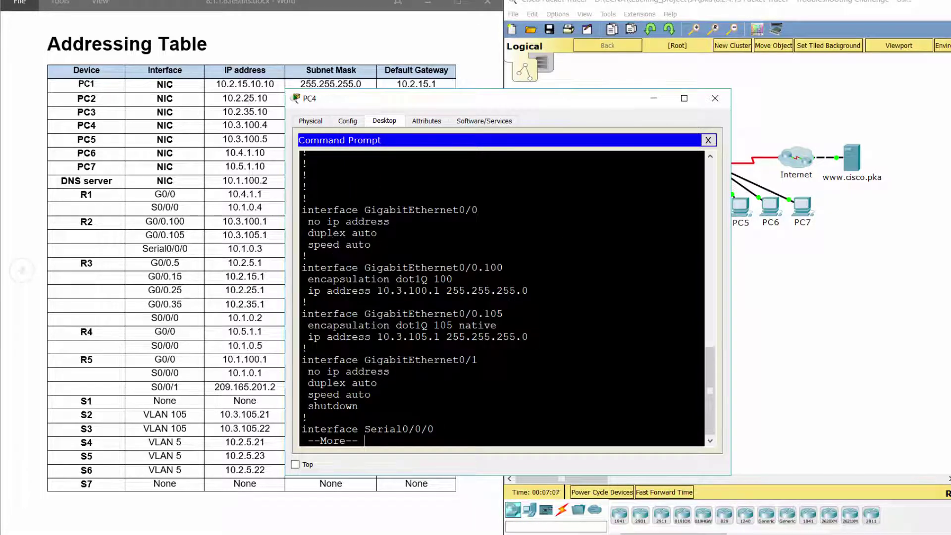
left_click_drag(302, 267, 305, 349)
key("ctrl+c")
key("space")
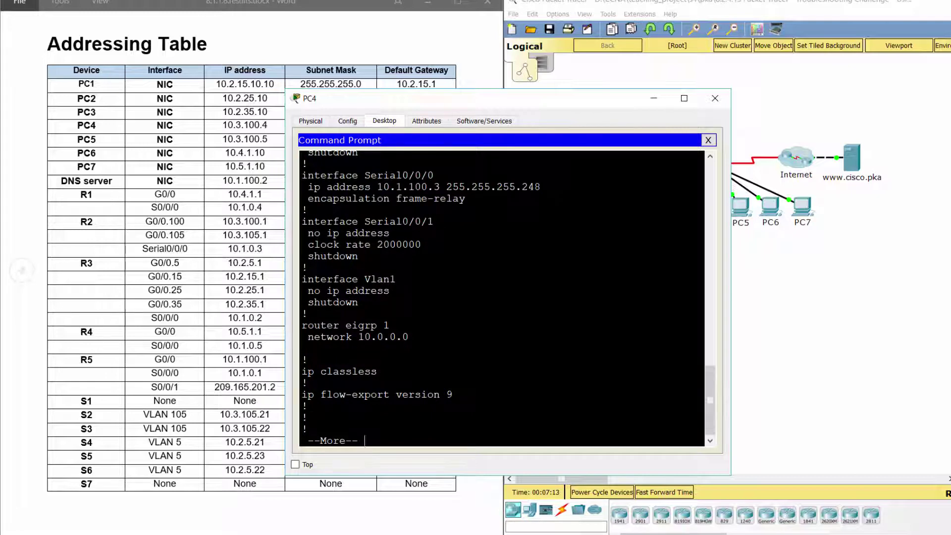
scroll(501, 298, "up", 2)
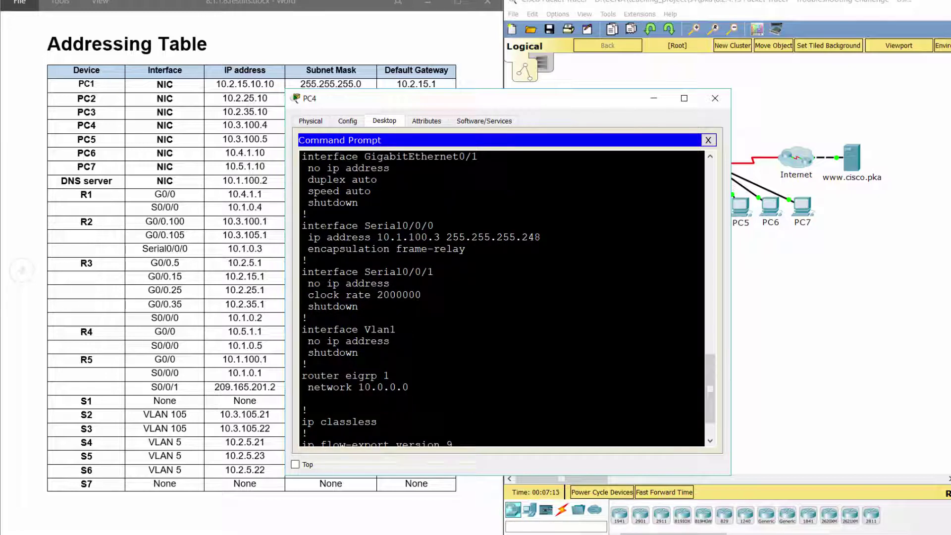
left_click_drag(307, 225, 308, 260)
key("ctrl+c")
scroll(502, 297, "down", 3)
scroll(501, 297, "up", 3)
left_click_drag(384, 237, 541, 237)
left_click_drag(378, 237, 440, 237)
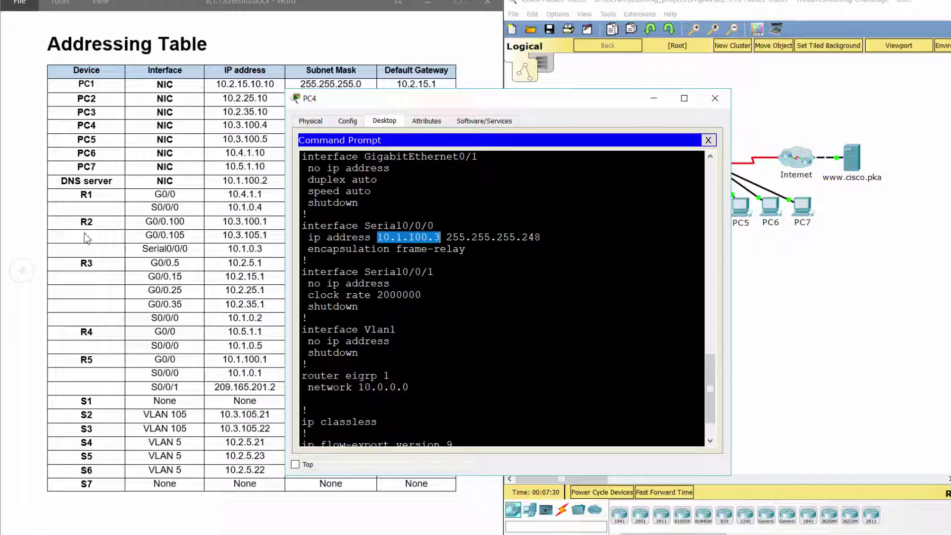
key("ctrl+c")
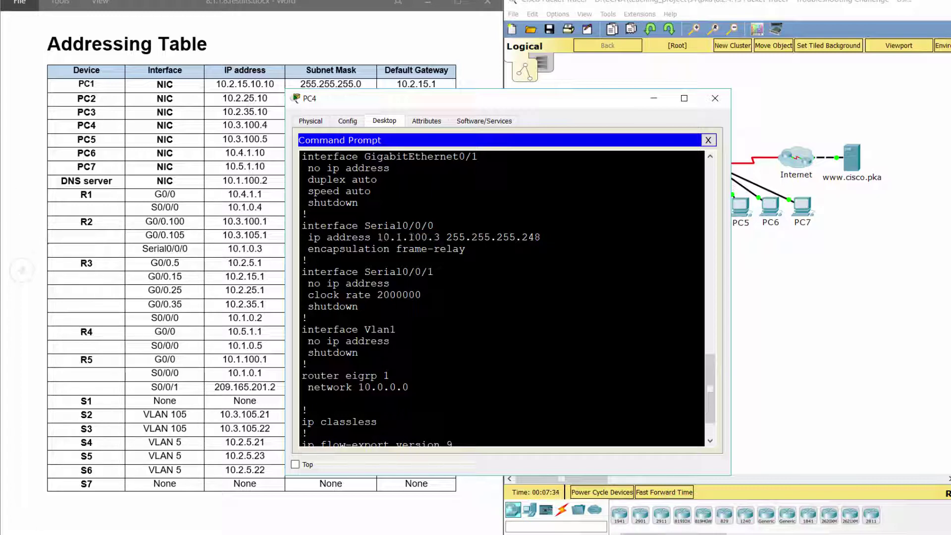
Step: Compare R2's Serial0/0/0 address against the table's expected 10.1.0.3, then show the remaining configuration
key("alt+Tab")
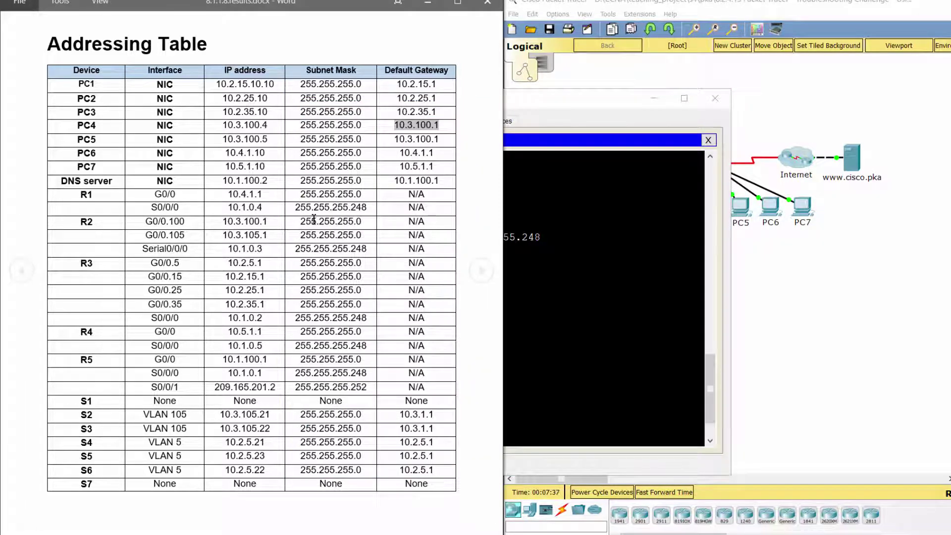
left_click_drag(264, 249, 229, 249)
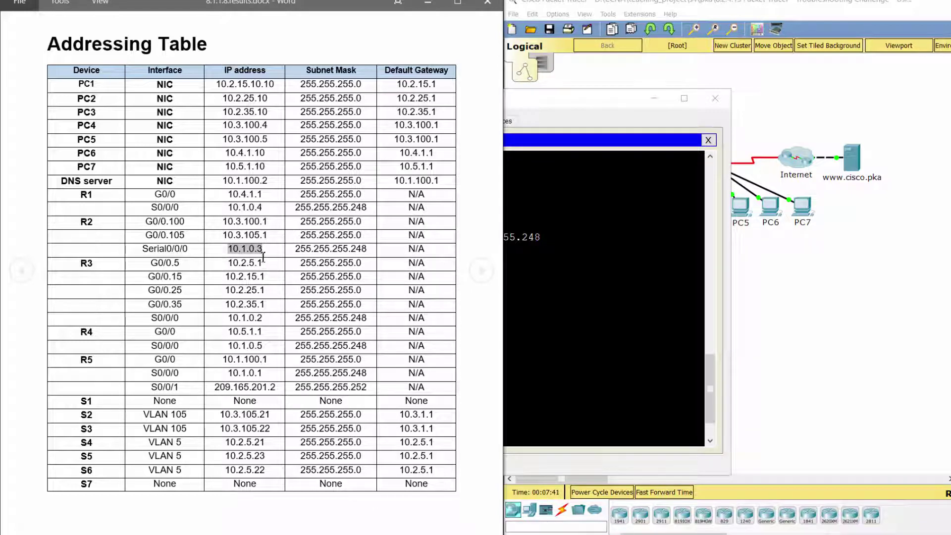
key("alt+Tab")
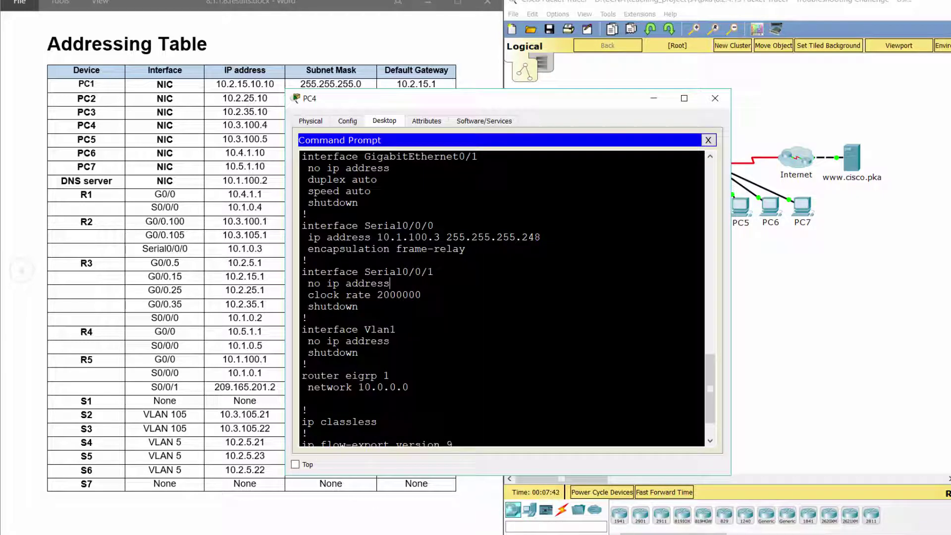
left_click_drag(440, 237, 383, 237)
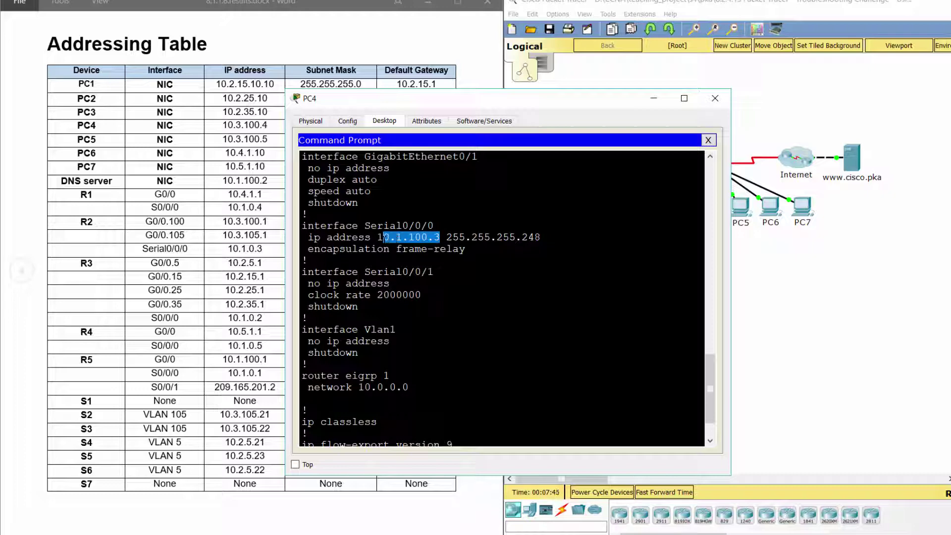
left_click(405, 237)
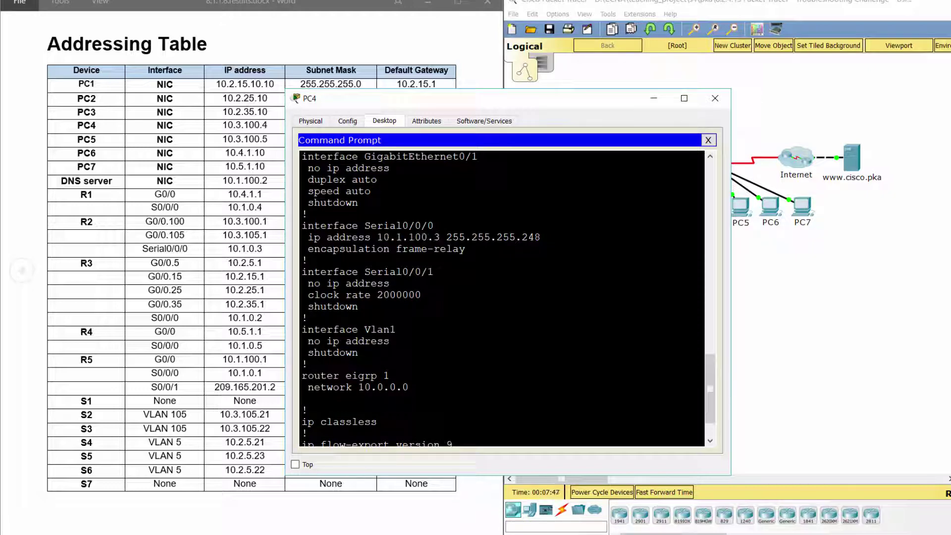
scroll(307, 266, "down", 2)
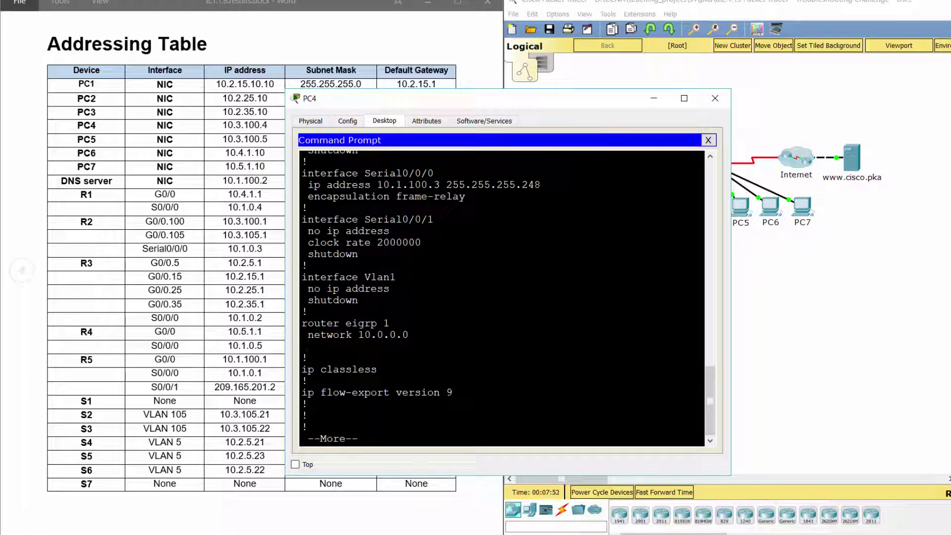
key("space")
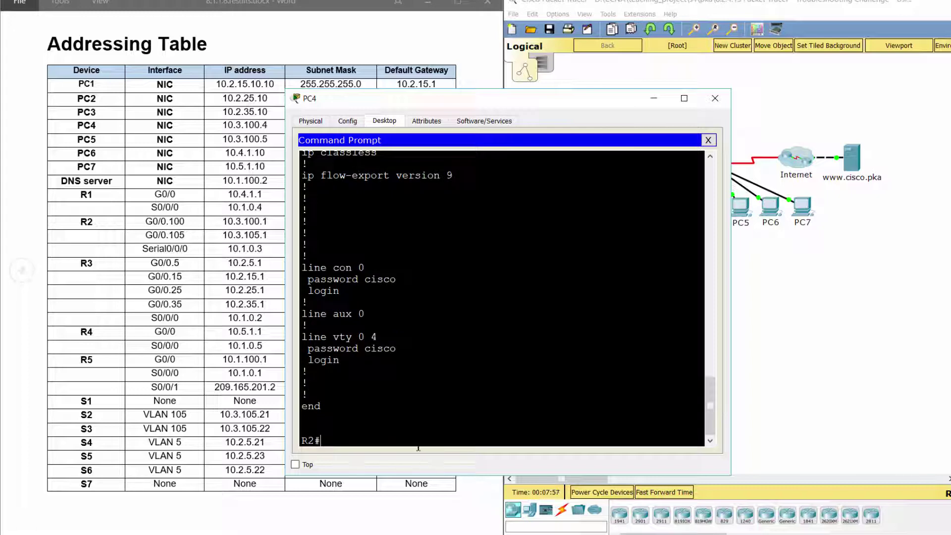
Step: Through the telnet session, set R2's Serial0/0/0 to ip address 10.1.0.3 255.255.255.248
type("conf t")
key("Return")
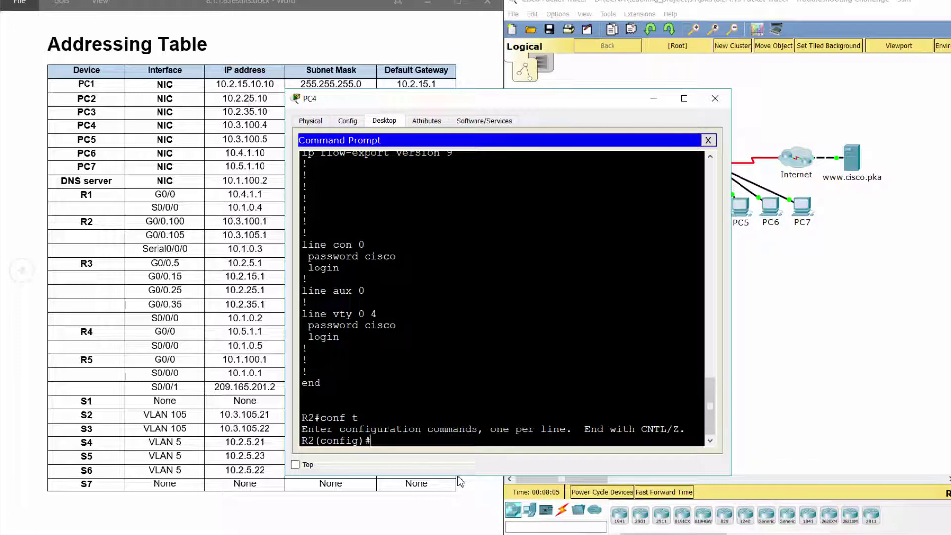
type("int s0/0/0")
key("Return")
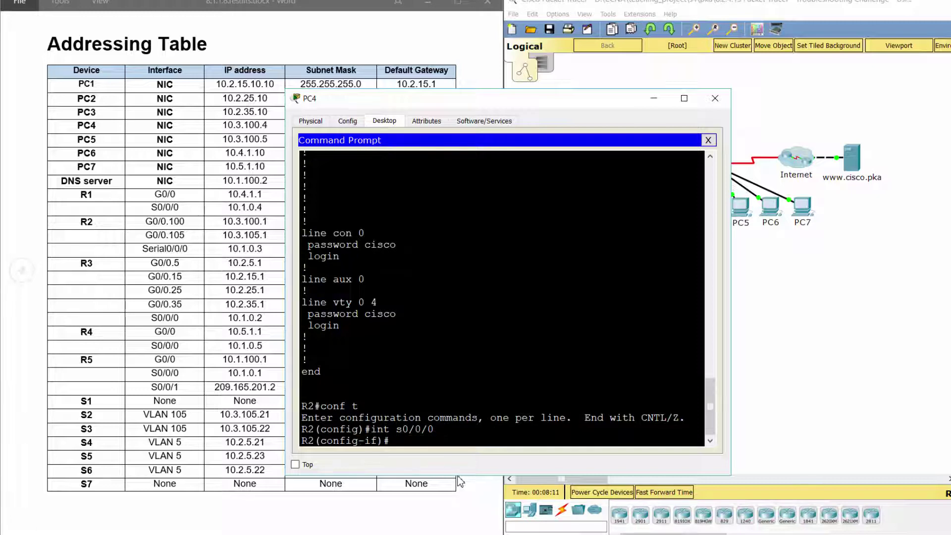
type("ip address 10.1.0.3")
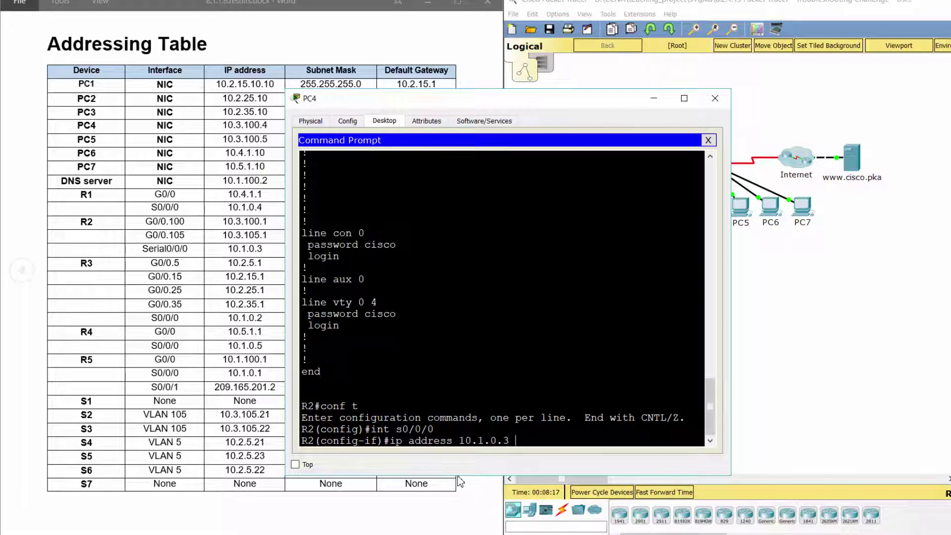
type(" 255.255.255.248")
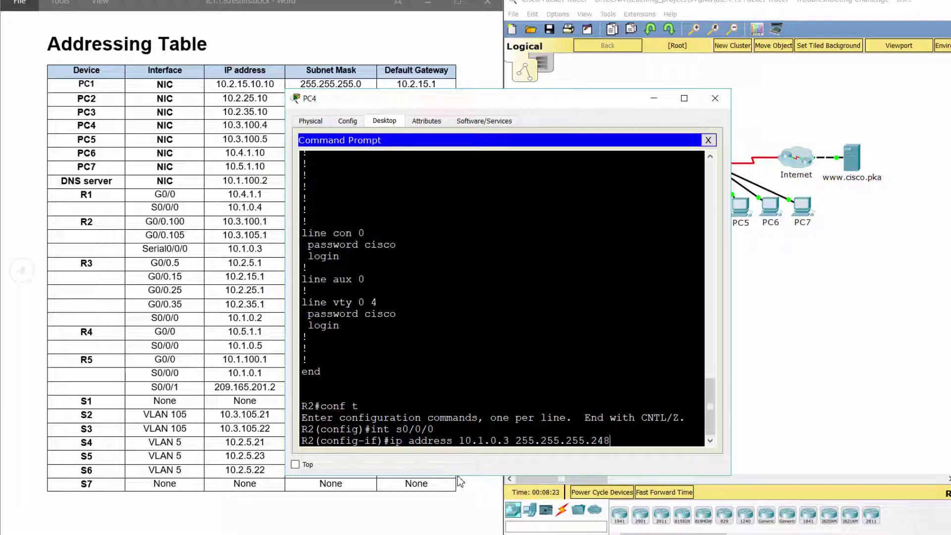
key("Return")
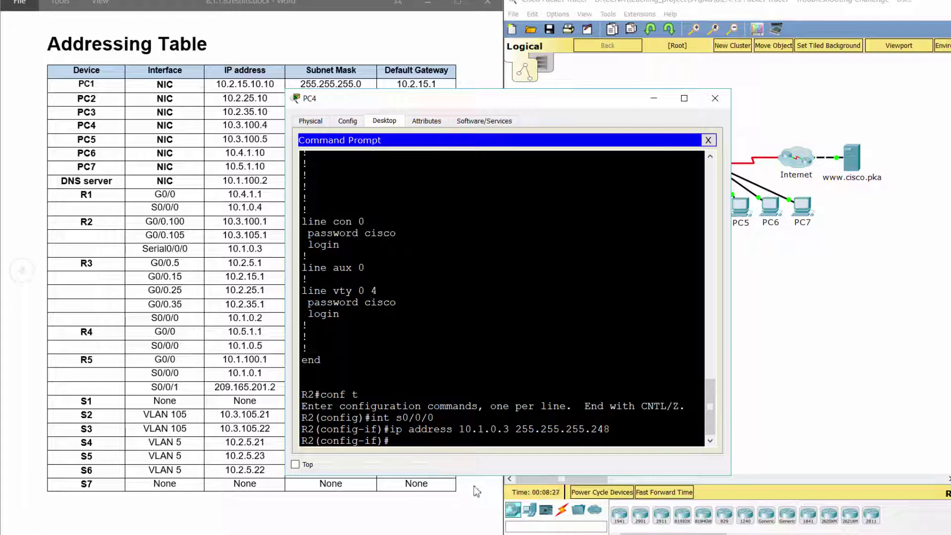
left_click(788, 354)
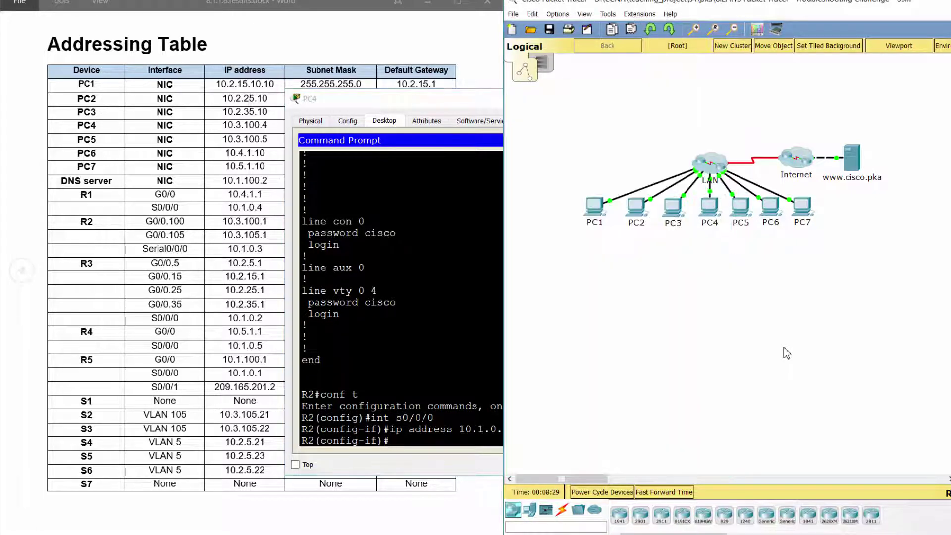
Step: Open PC6's device window and launch its Command Prompt
key("alt+Tab")
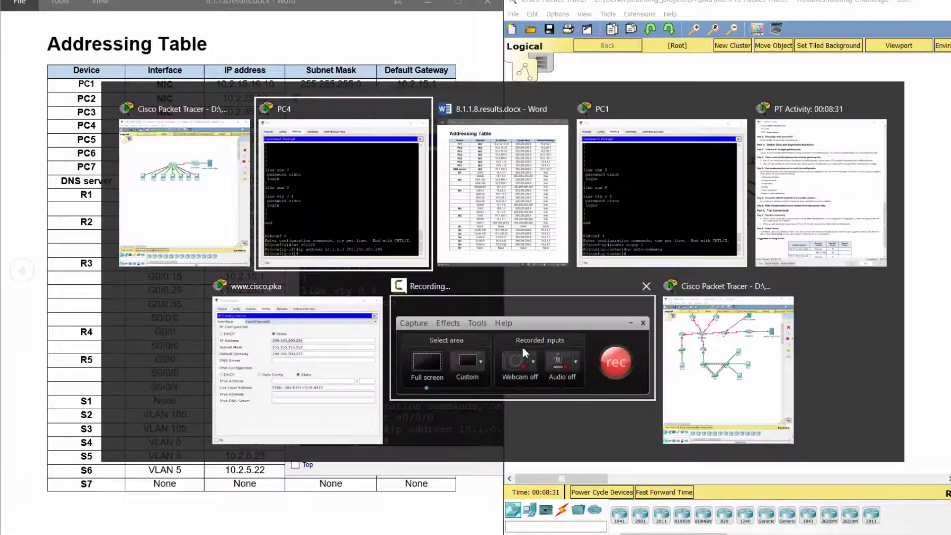
left_click(769, 231)
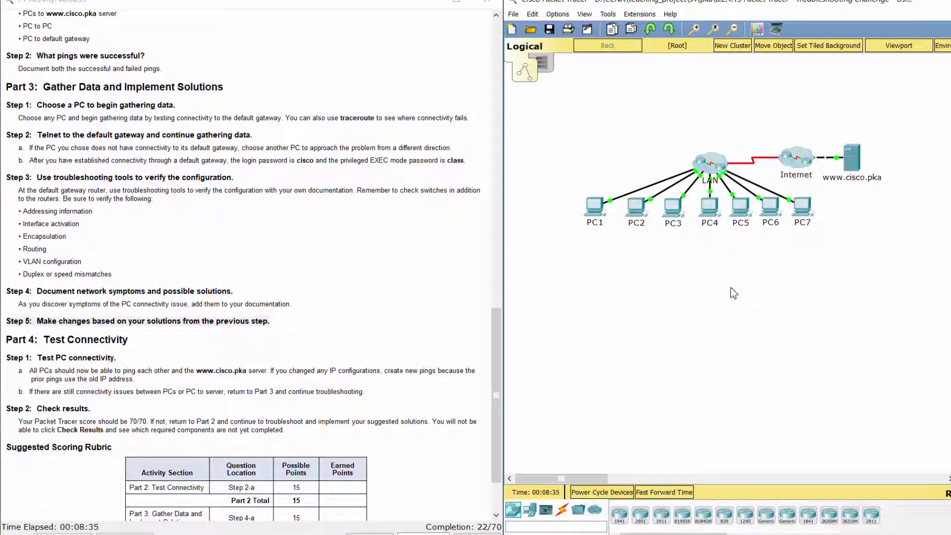
left_click(771, 207)
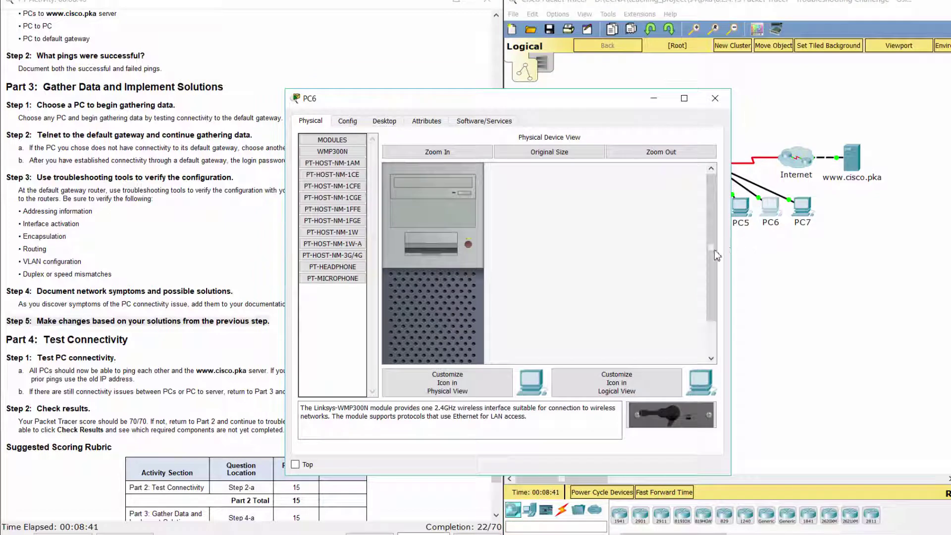
left_click(385, 121)
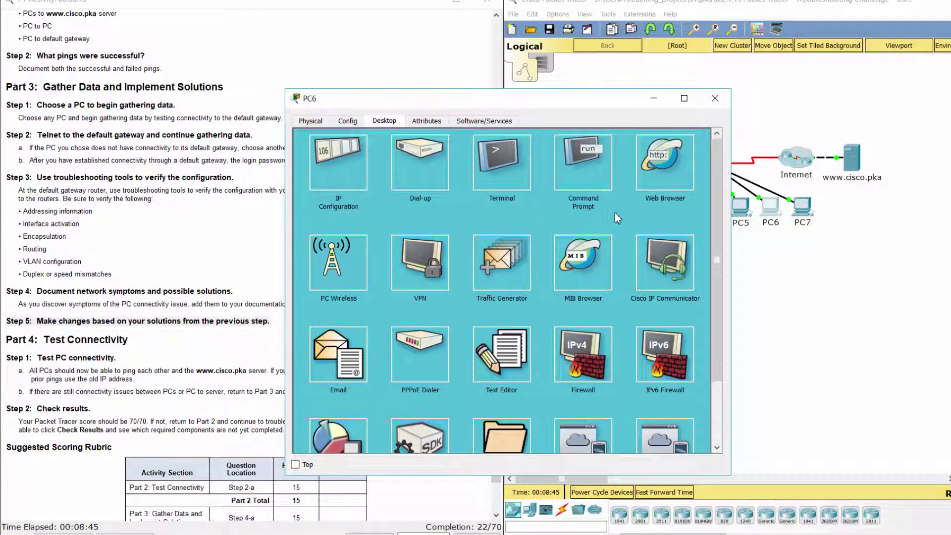
left_click(571, 168)
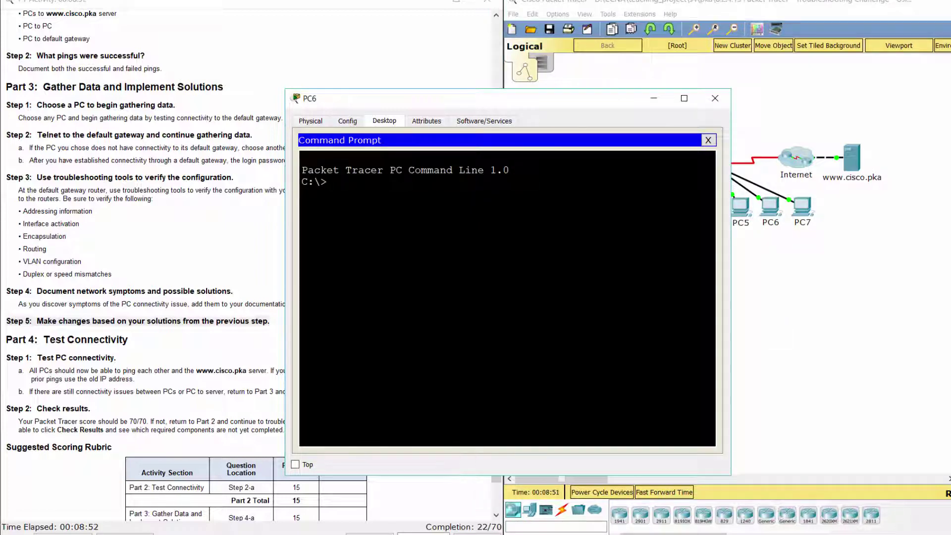
Step: Check PC6's default gateway 10.4.1.1 in the addressing table, then view the results file's full topology
key("alt+Tab")
key("alt+Tab")
key("alt+Tab")
key("alt+Tab")
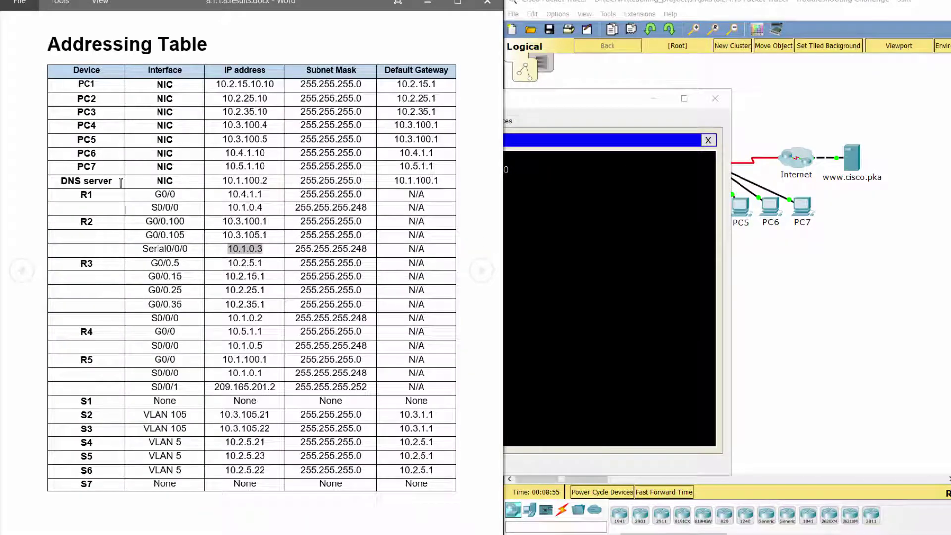
left_click_drag(75, 153, 109, 157)
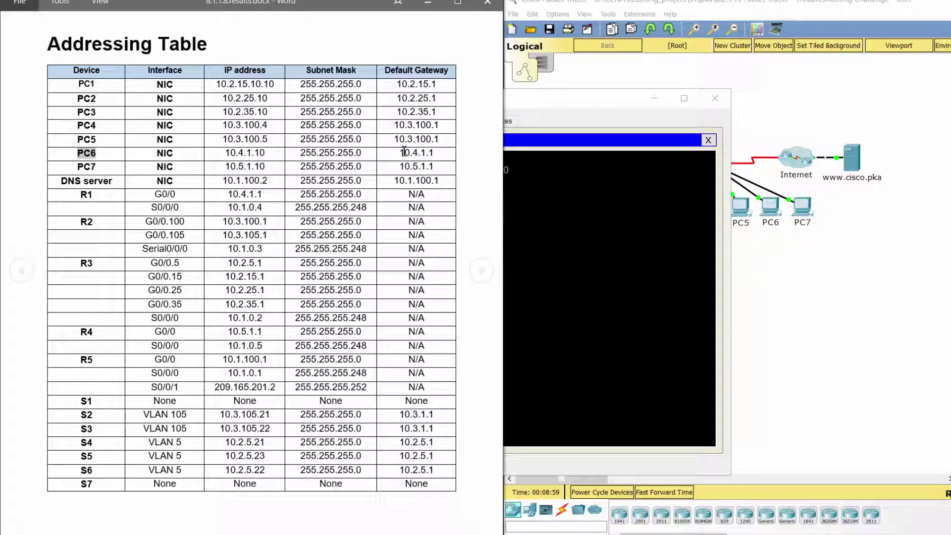
left_click_drag(402, 152, 441, 156)
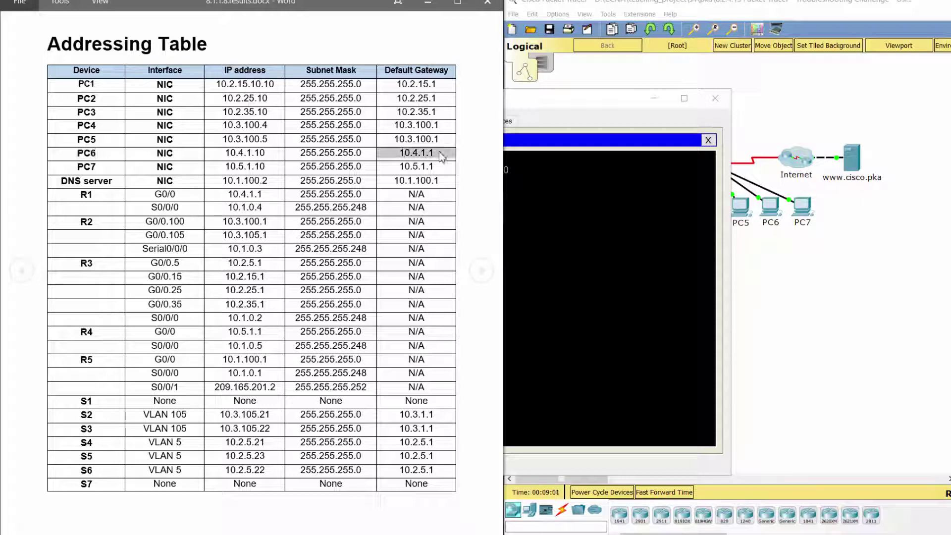
key("alt+Tab")
left_click(797, 338)
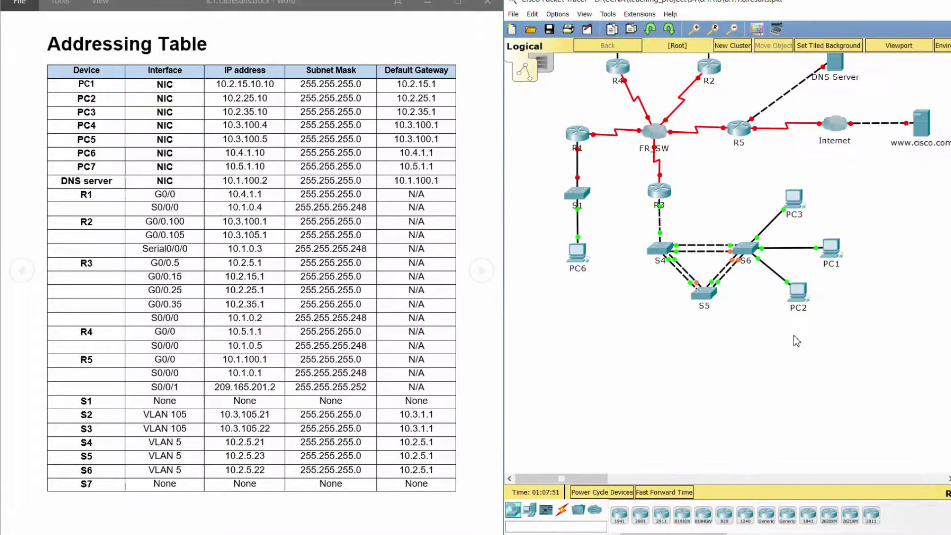
scroll(691, 382, "up", 3)
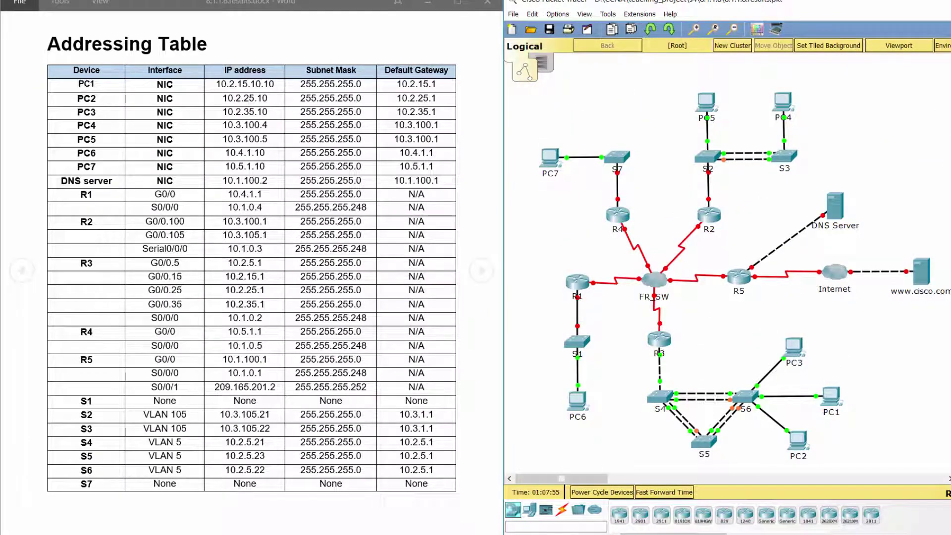
Step: Return to PC6's command prompt and telnet to R1 at 10.4.1.1, entering the login password
scroll(947, 151, "down", 1)
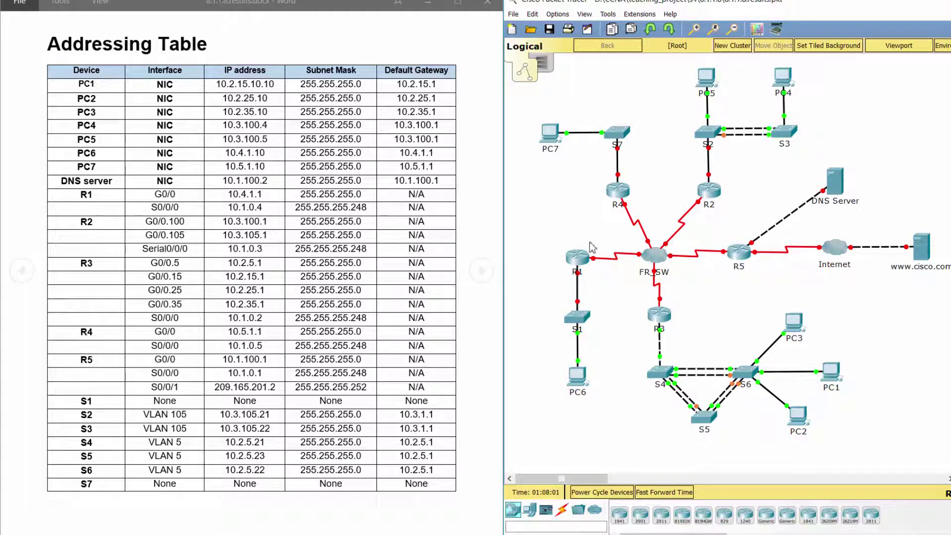
key("alt+Tab")
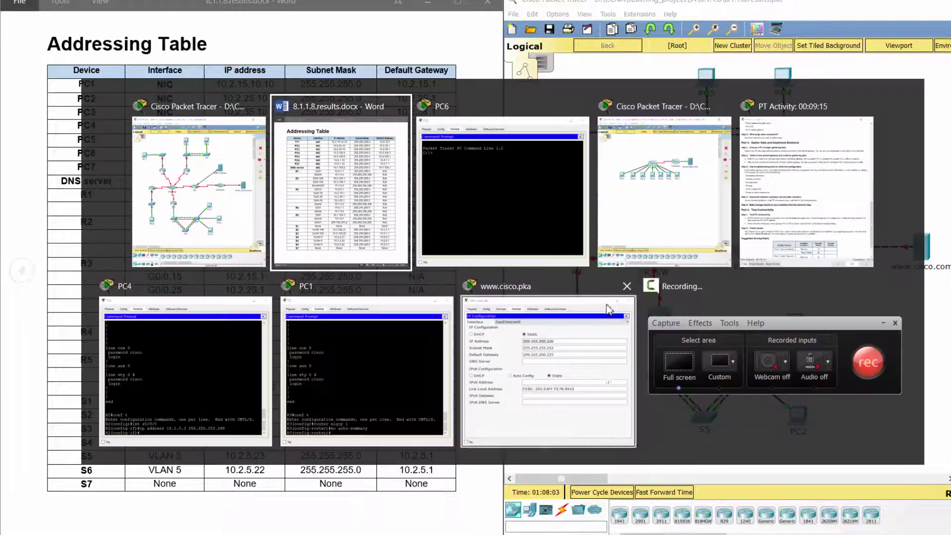
left_click(680, 202)
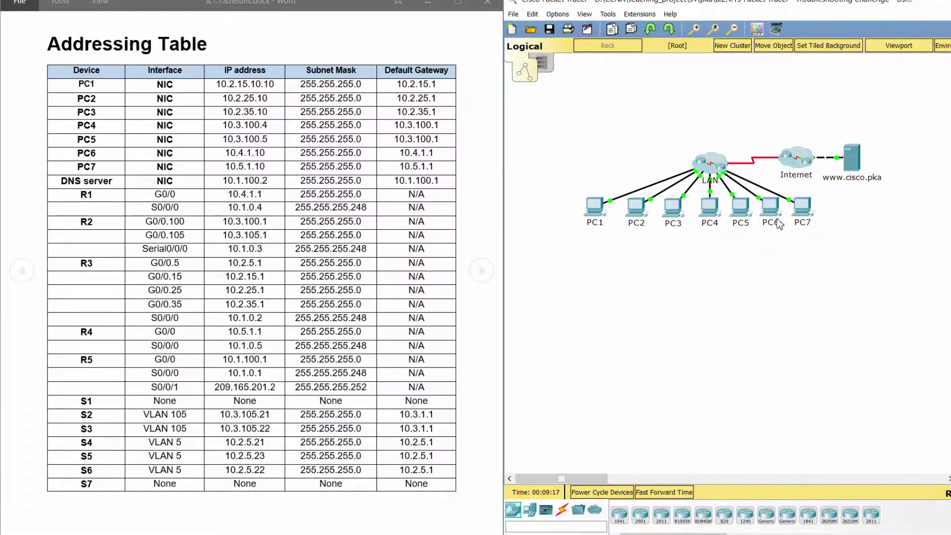
left_click(769, 207)
type("tel")
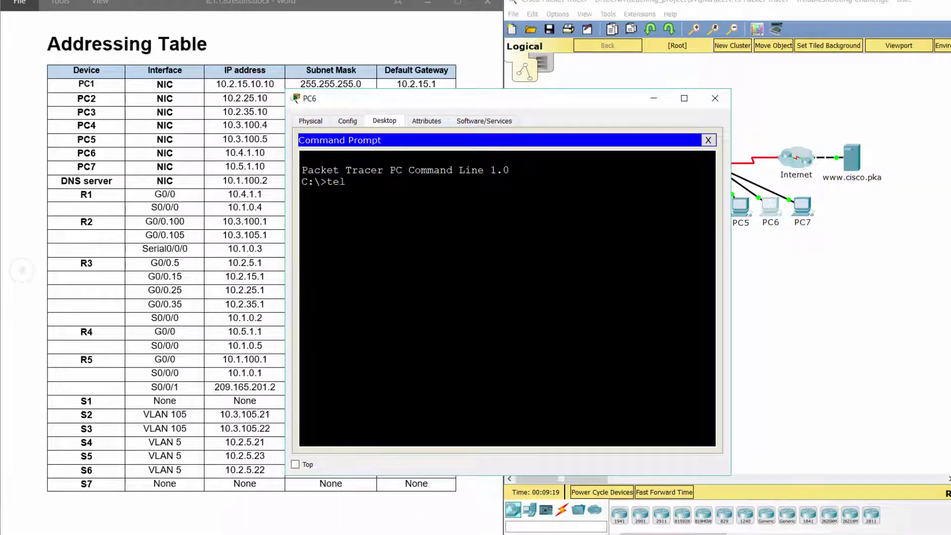
type("net 10.4.1.1")
key("Return")
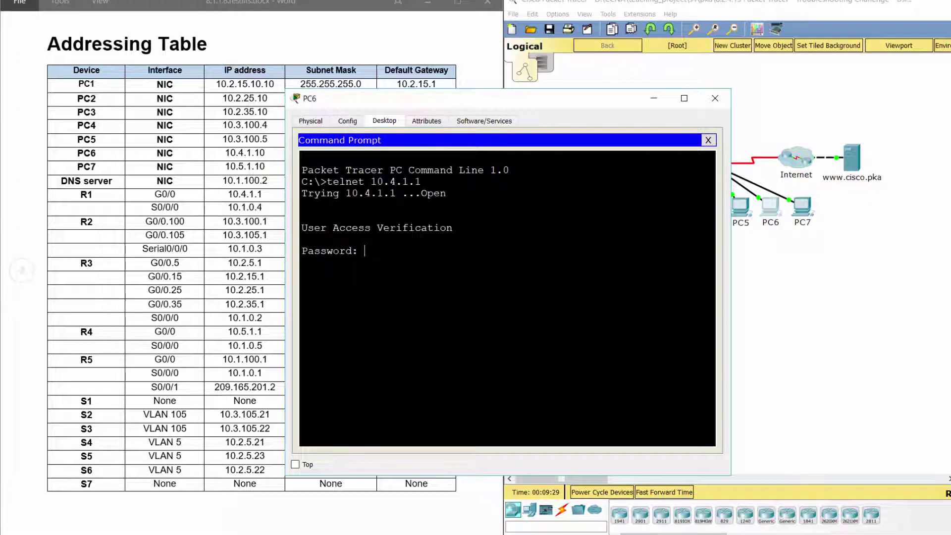
key("Return")
Step: Enable privileged mode on R1 and page through its show run output
type("ena")
key("Return")
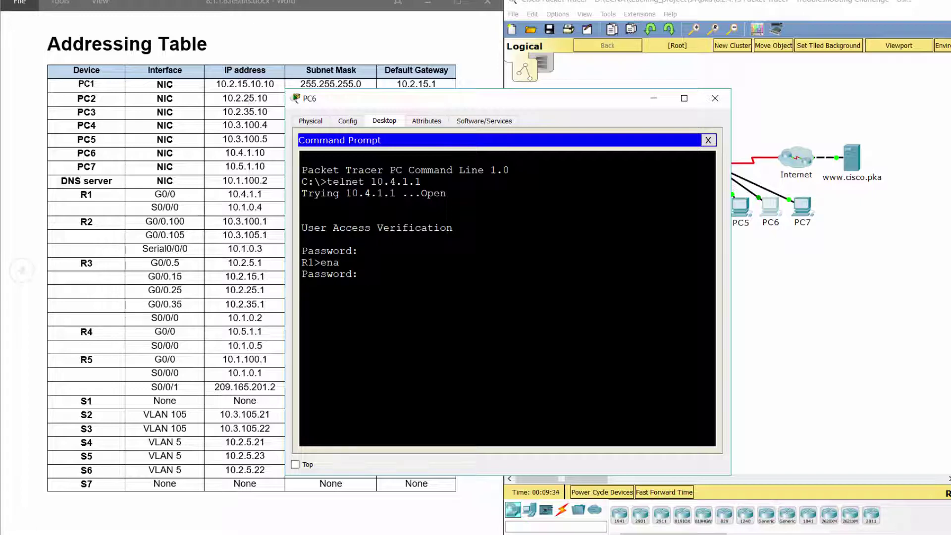
key("Return")
type("show run")
key("Return")
key("space")
key("space")
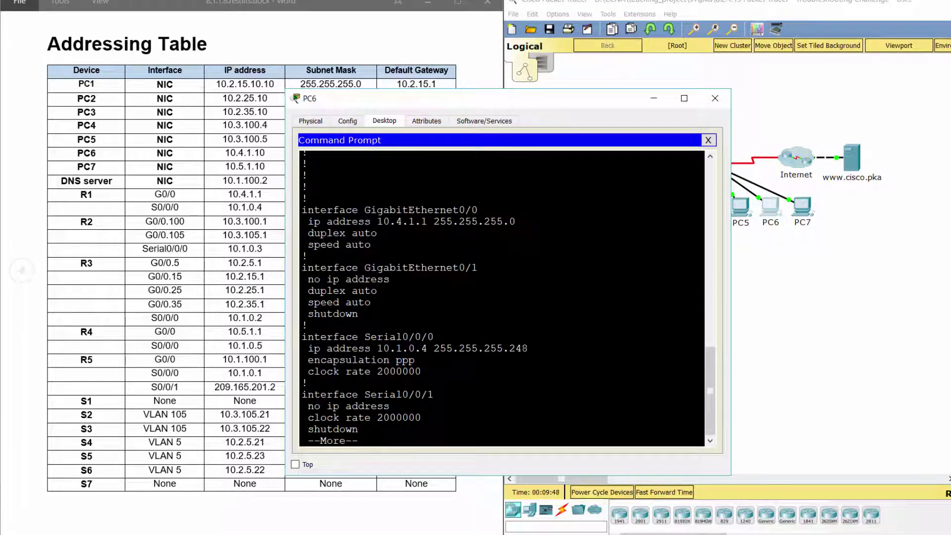
Step: Inspect R1's GigabitEthernet0/0 and Serial0/0/0 10.1.0.4 address lines, paging to the end
scroll(501, 297, "up", 1)
scroll(502, 297, "down", 1)
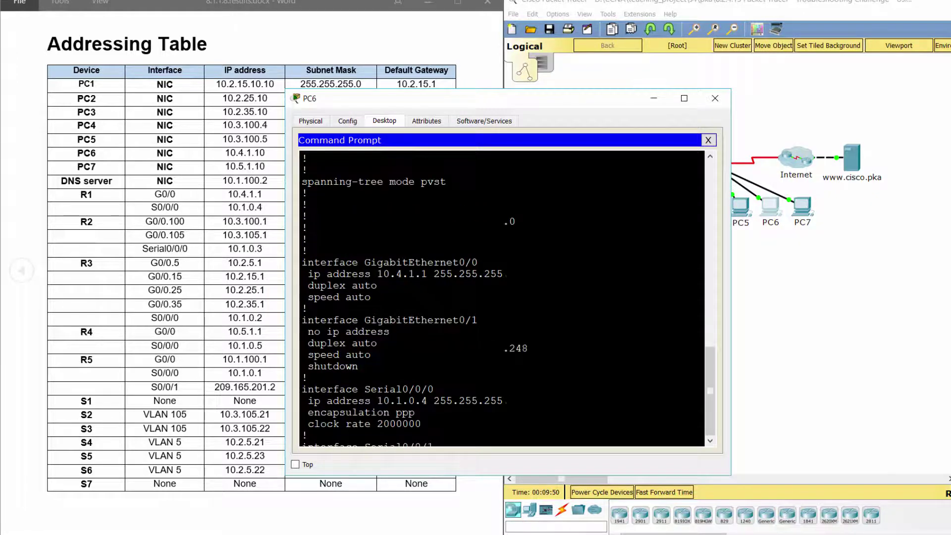
left_click_drag(302, 208, 516, 220)
left_click(377, 231)
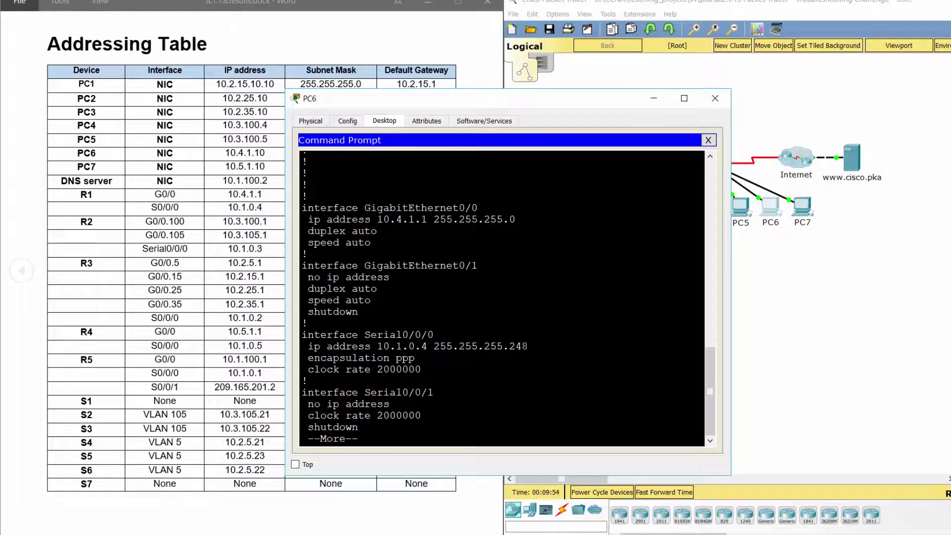
left_click_drag(434, 335, 496, 346)
left_click(372, 369)
key("space")
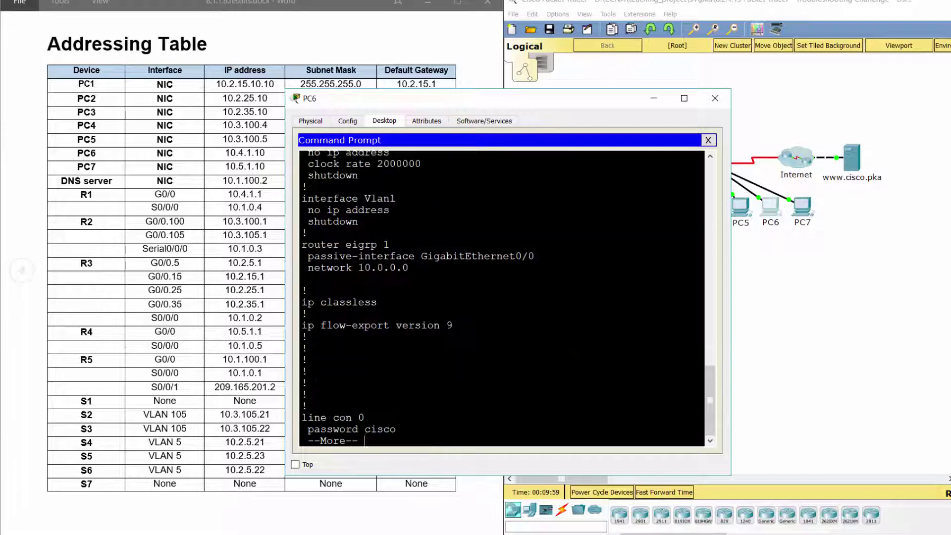
key("space")
Step: Inspect R1's EIGRP section and the PPP encapsulation on Serial0/0/0, returning to the R1# prompt
scroll(502, 297, "up", 9)
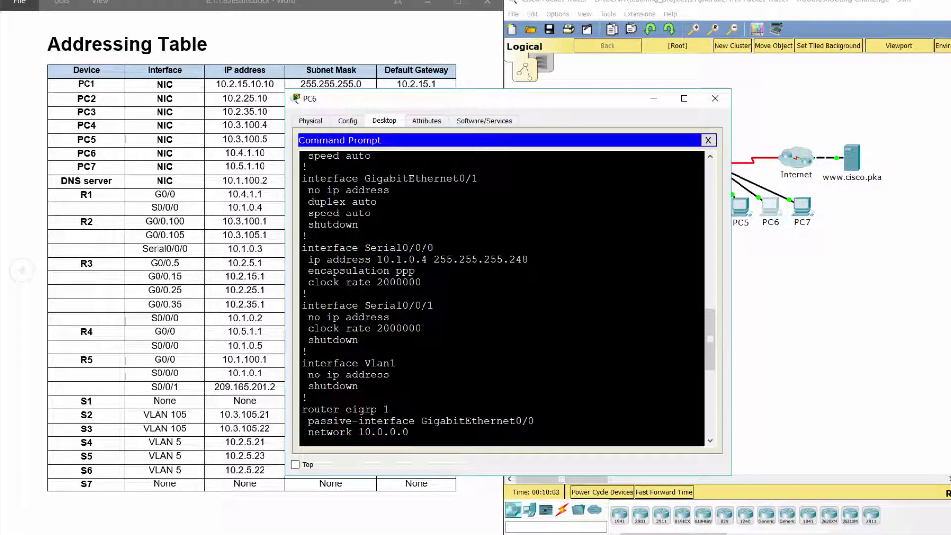
scroll(502, 297, "down", 2)
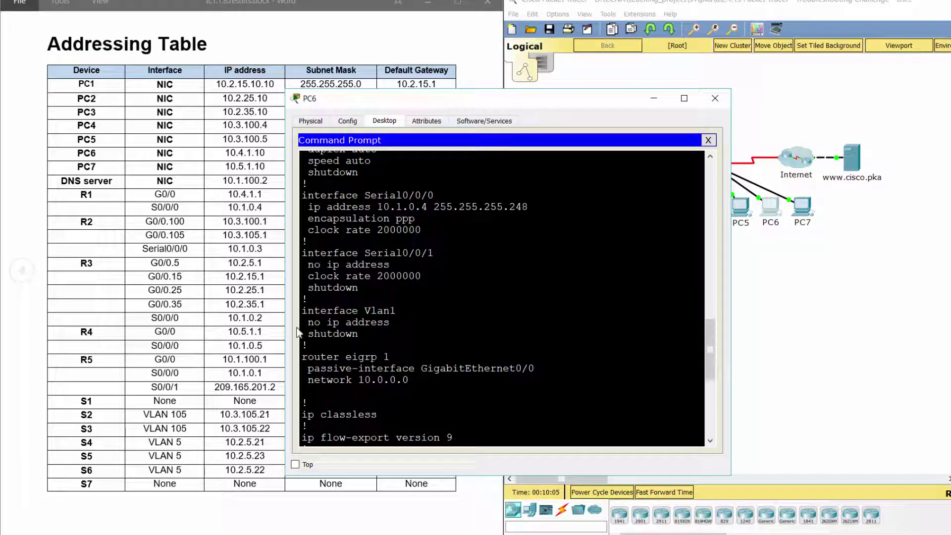
left_click_drag(302, 355, 304, 392)
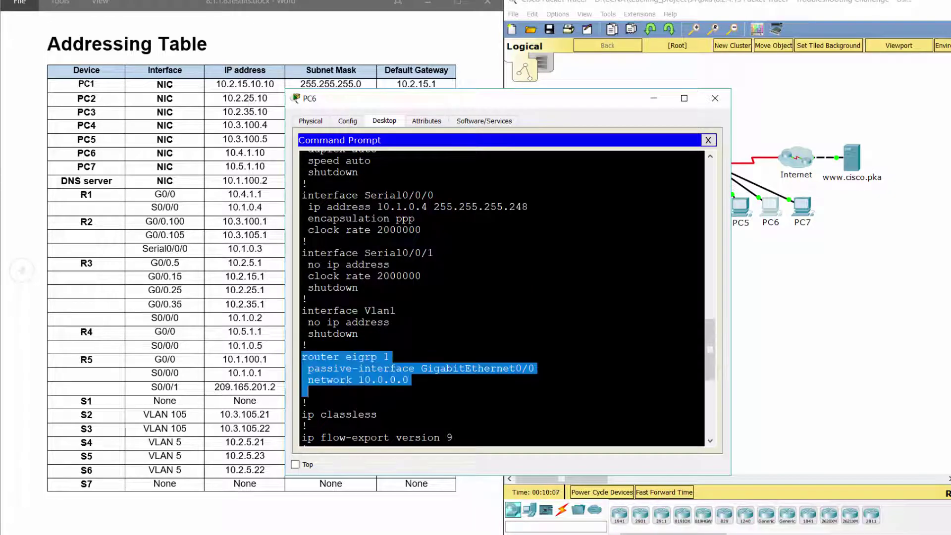
left_click(308, 391)
scroll(501, 298, "up", 2)
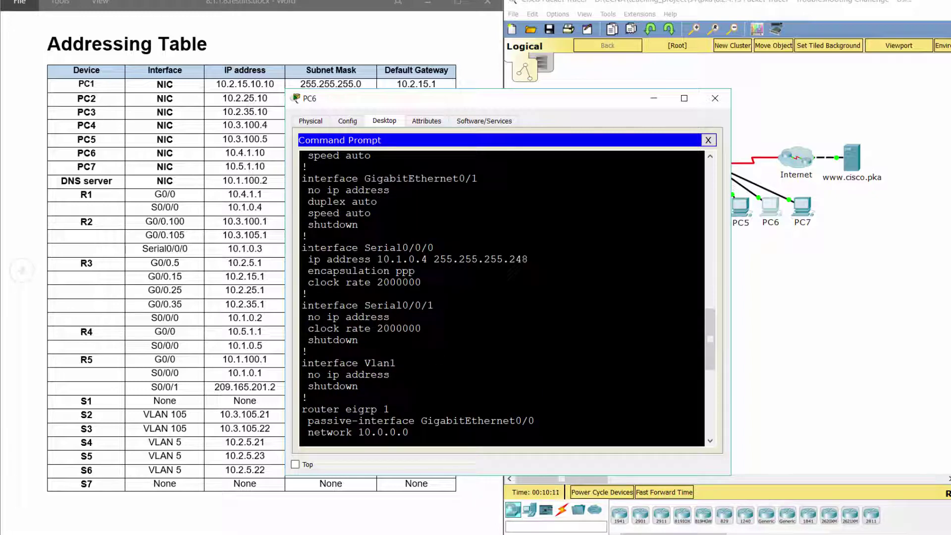
left_click_drag(301, 247, 421, 283)
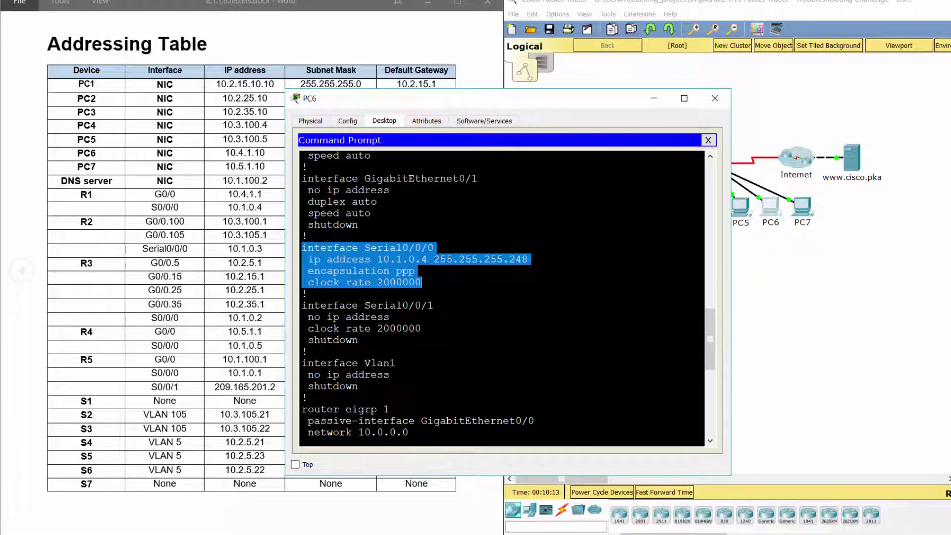
left_click_drag(308, 271, 415, 271)
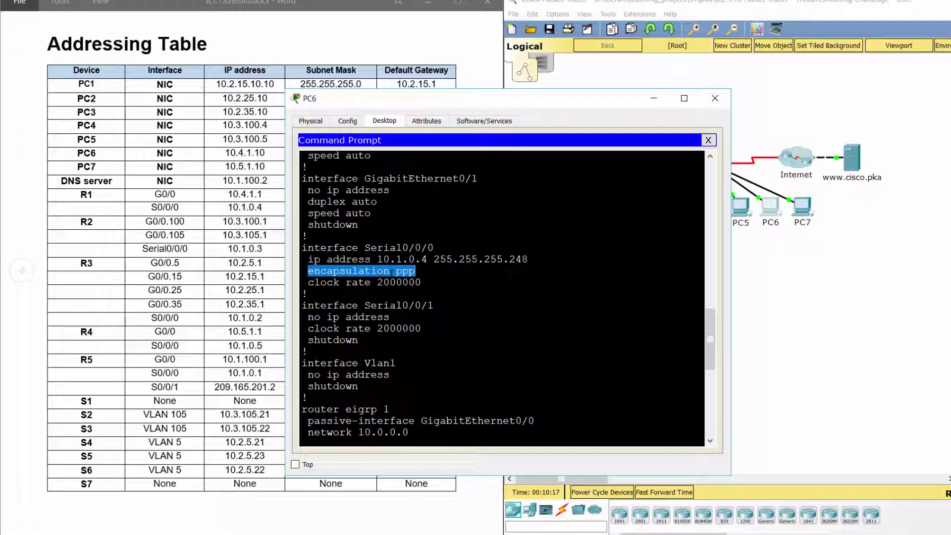
key("ctrl+c")
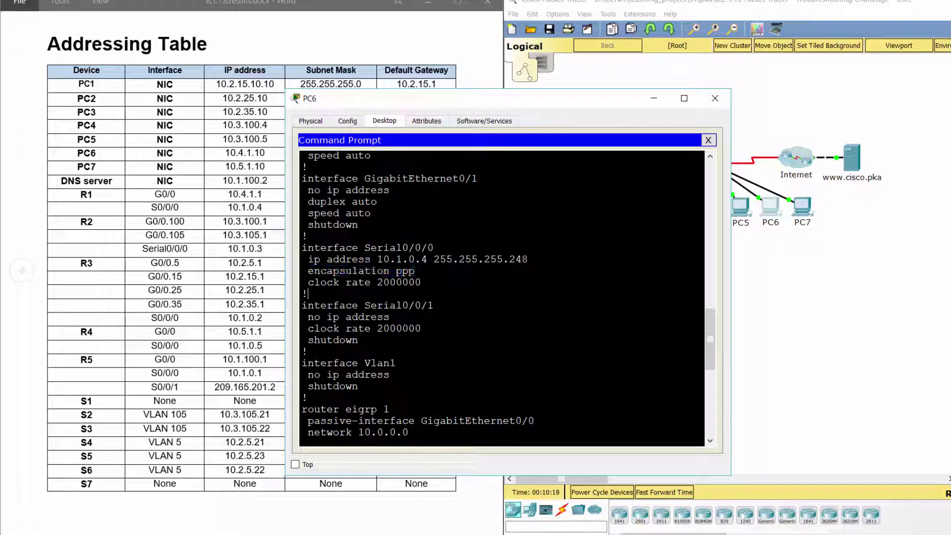
scroll(466, 445, "down", 10)
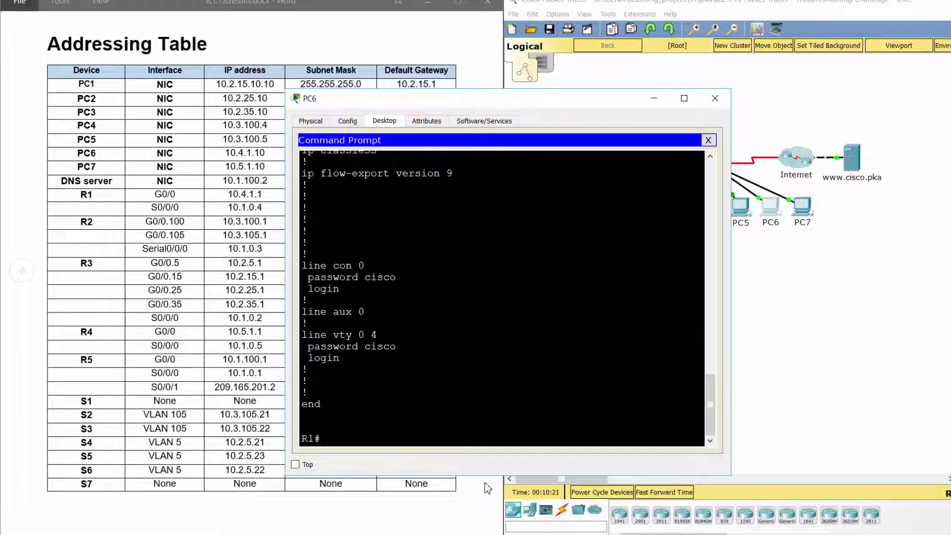
Step: On R1's Serial0/0/0, remove encapsulation ppp and apply encapsulation frame-relay
type("conf t")
key("Return")
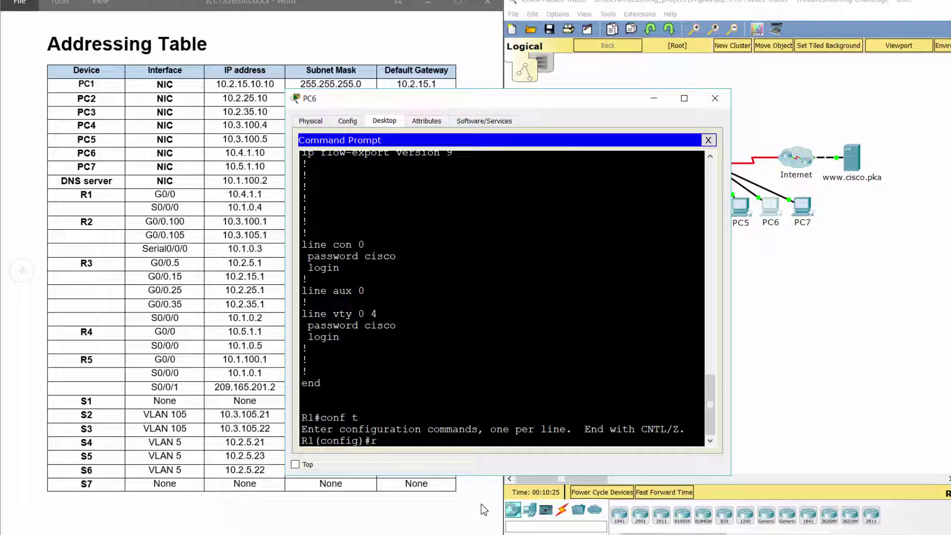
type("int s0/0/0")
key("Return")
type("no")
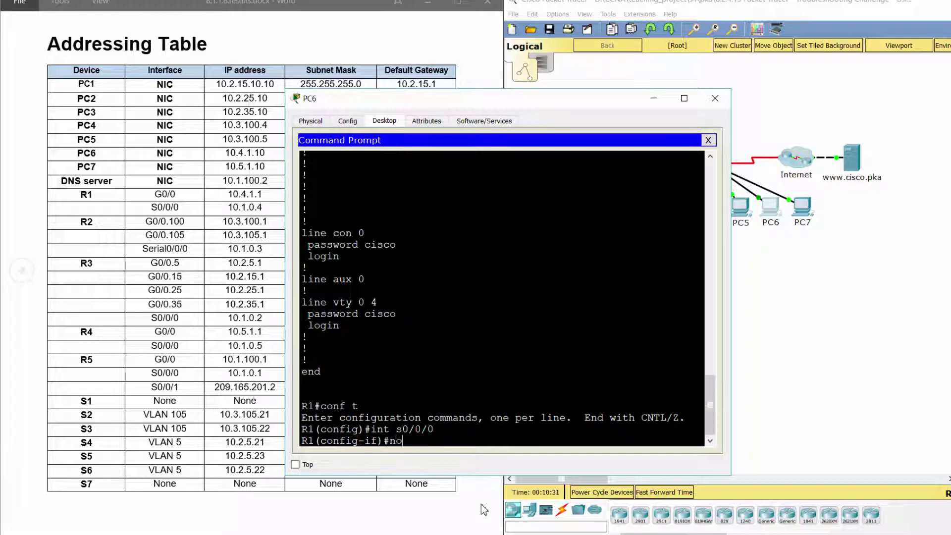
type(" encapsulation")
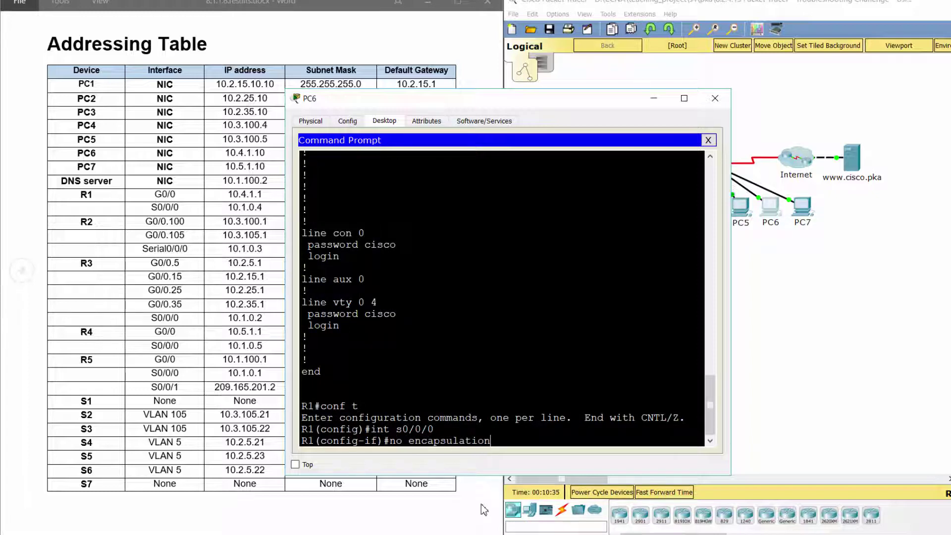
type(" ppp")
key("Return")
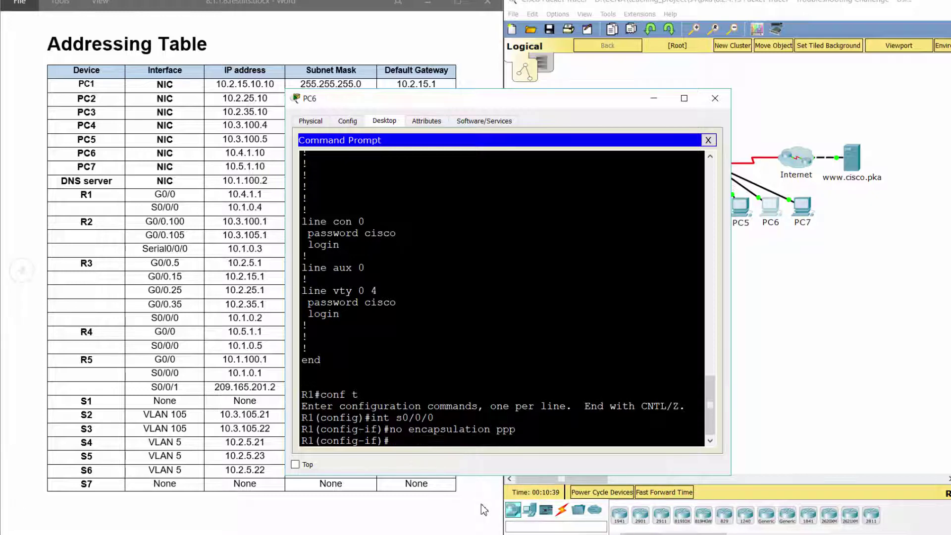
type("encapsulation frame")
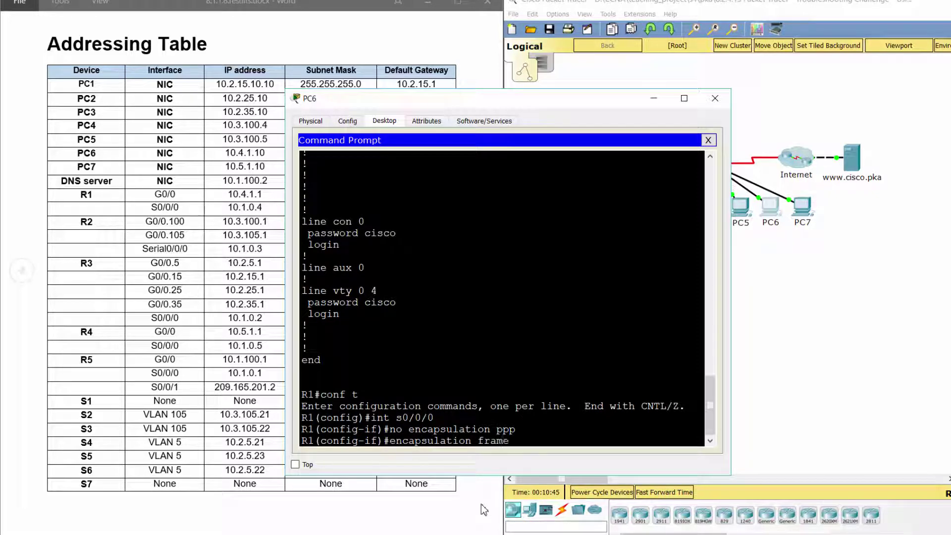
type("-relay")
key("Return")
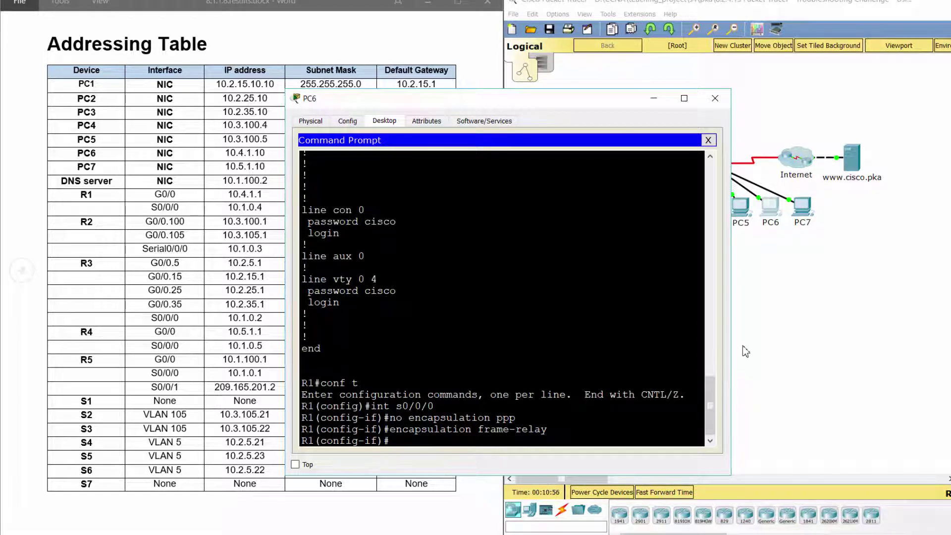
left_click(749, 336)
key("alt+Tab")
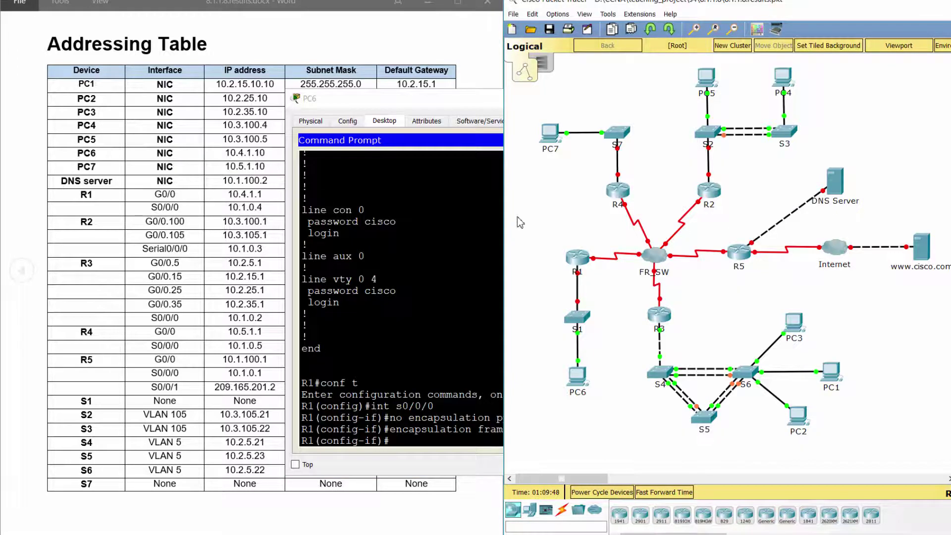
Step: Open PC7's command prompt and look up its default gateway 10.5.1.1 in the addressing table
left_click(519, 225)
key("alt+Tab")
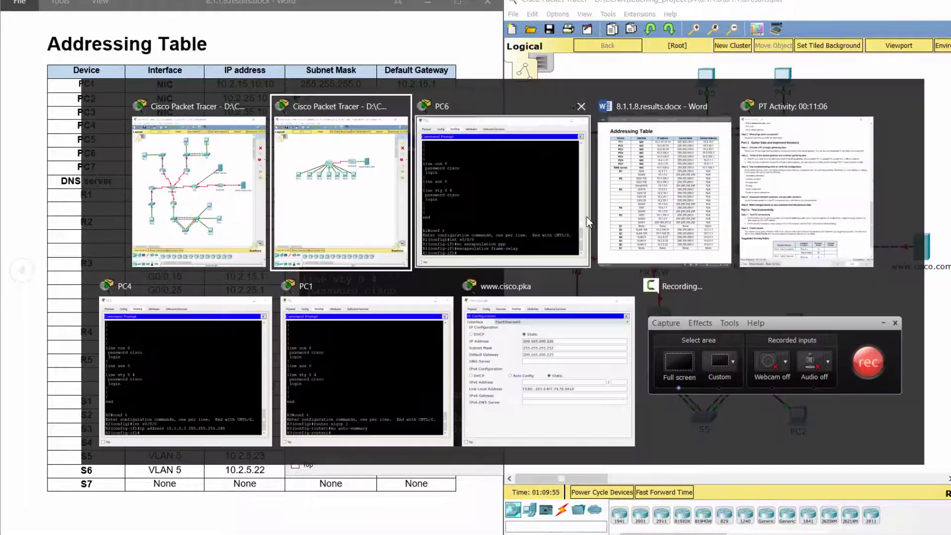
left_click(370, 182)
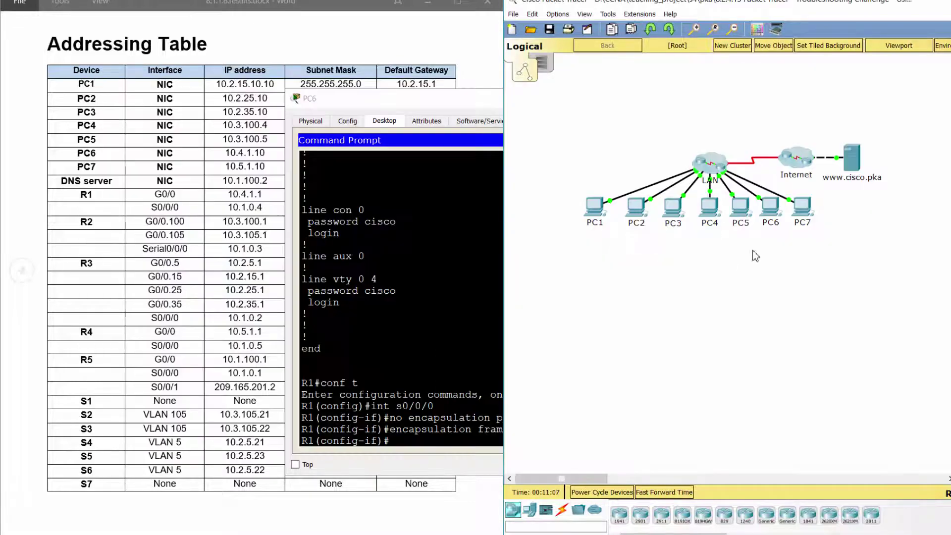
left_click(804, 207)
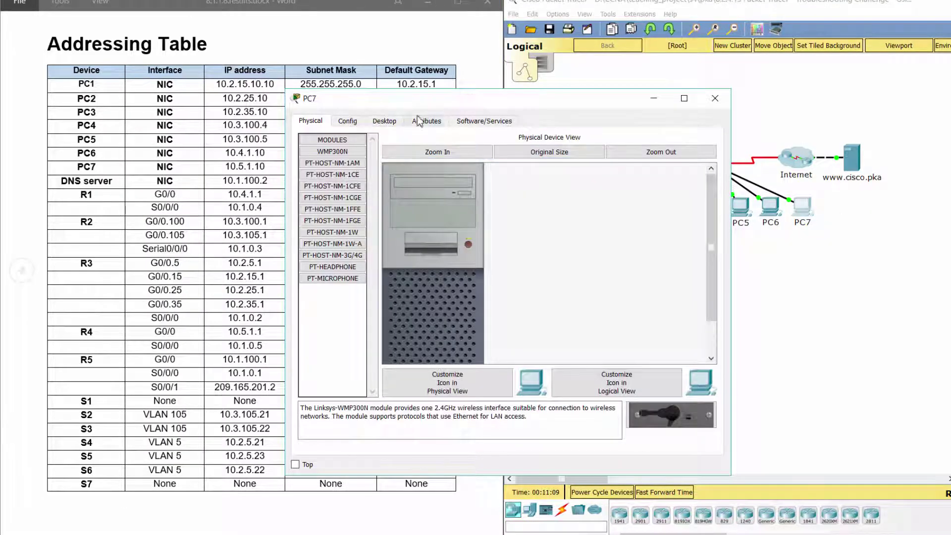
left_click(384, 122)
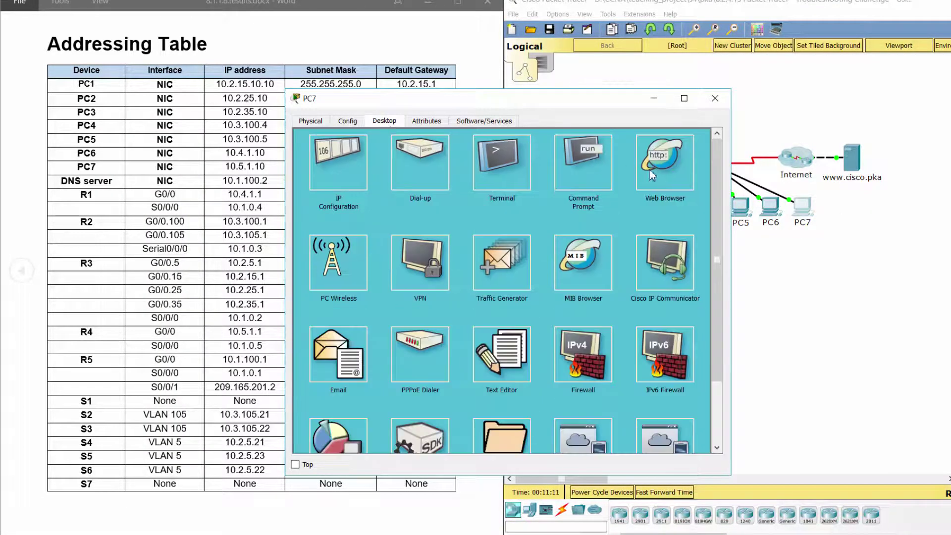
left_click(584, 164)
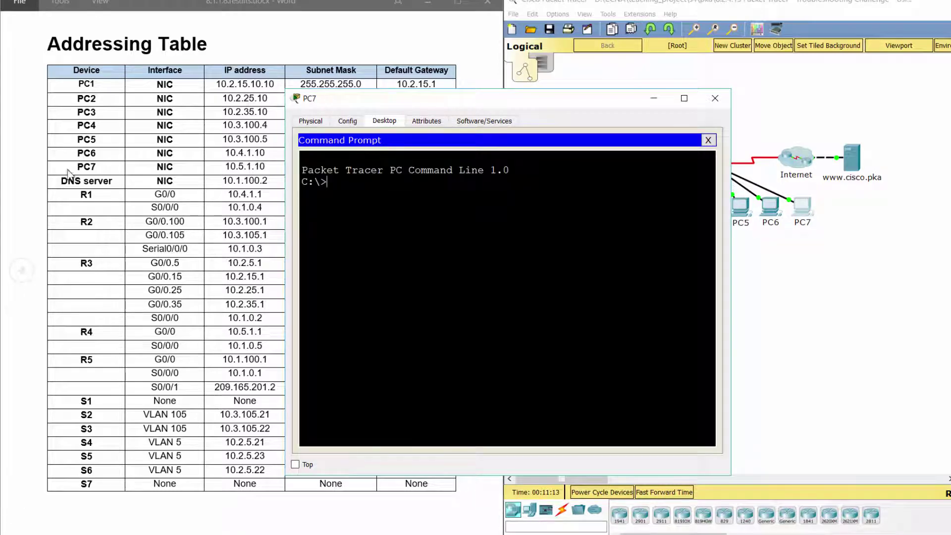
left_click(36, 185)
double_click(77, 169)
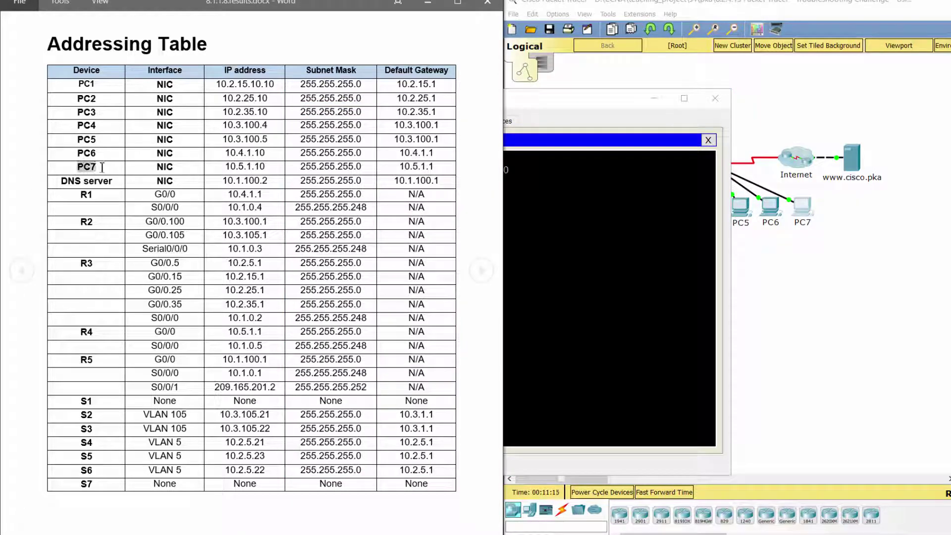
left_click_drag(400, 167, 436, 171)
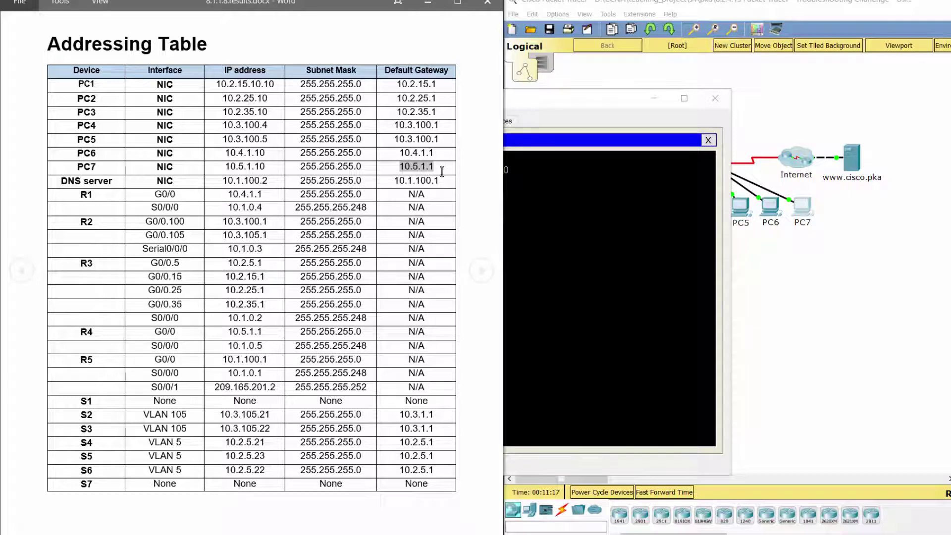
key("alt+Tab")
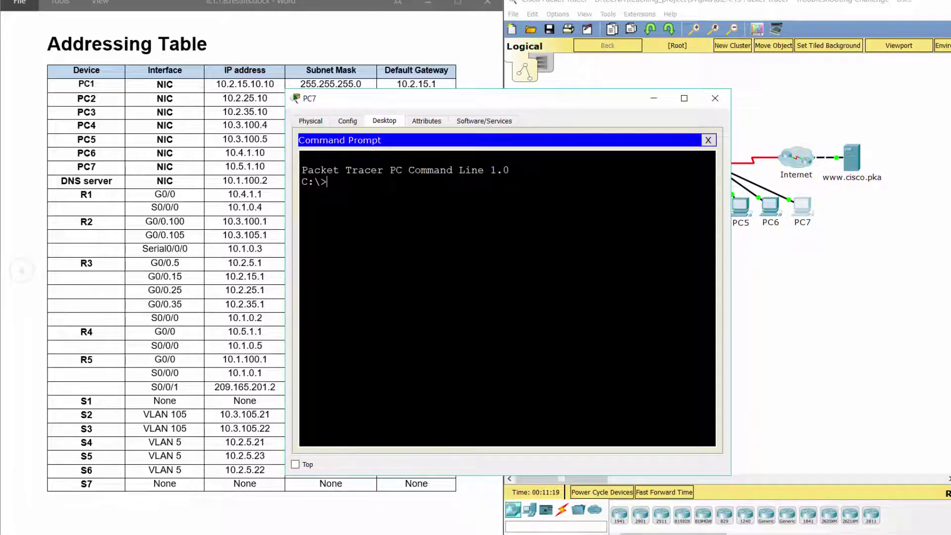
Step: Telnet to R4 at 10.5.1.1, log in, enable, and run show run
type("telnet 10.5")
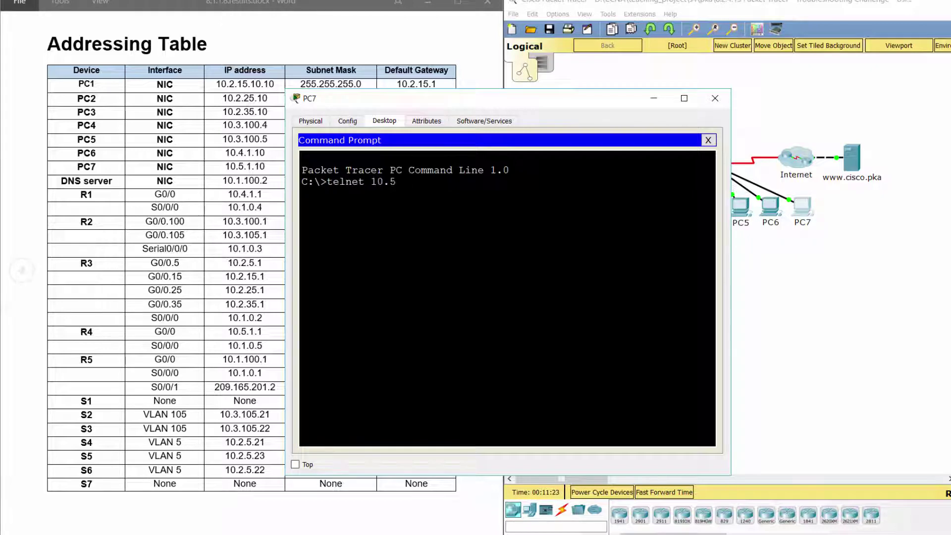
type(".1.1")
key("Return")
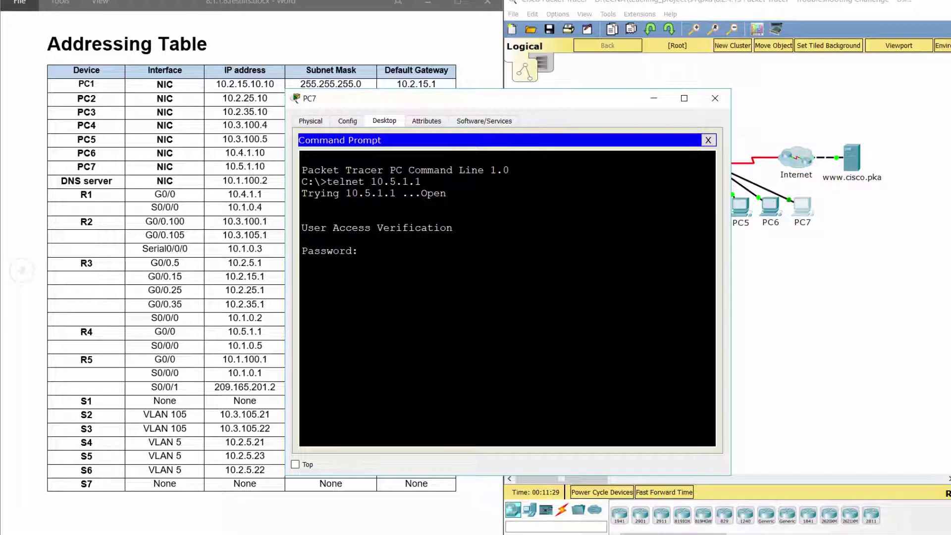
key("Return")
type("ena")
key("Return")
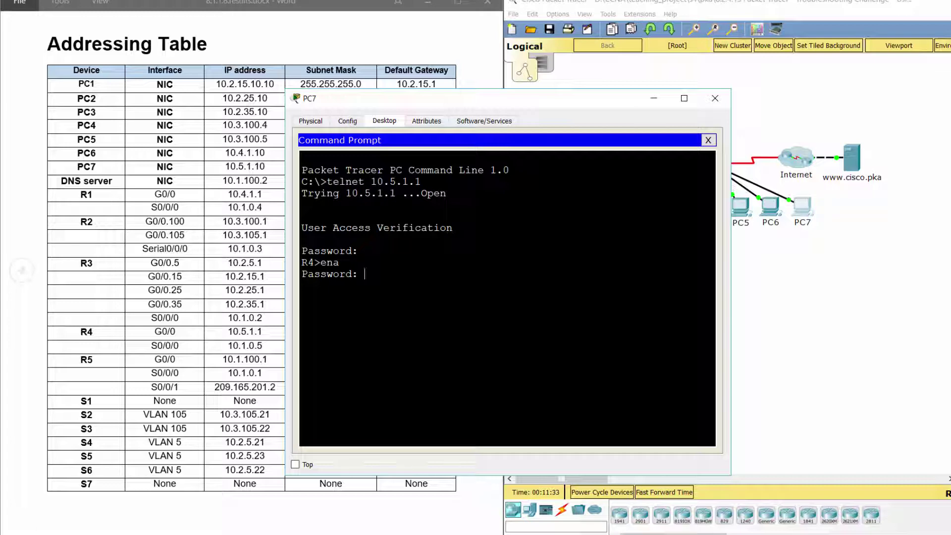
key("Return")
type("show run")
key("Return")
Step: Page through R4's configuration and inspect the GigabitEthernet0/0 address lines
key("space")
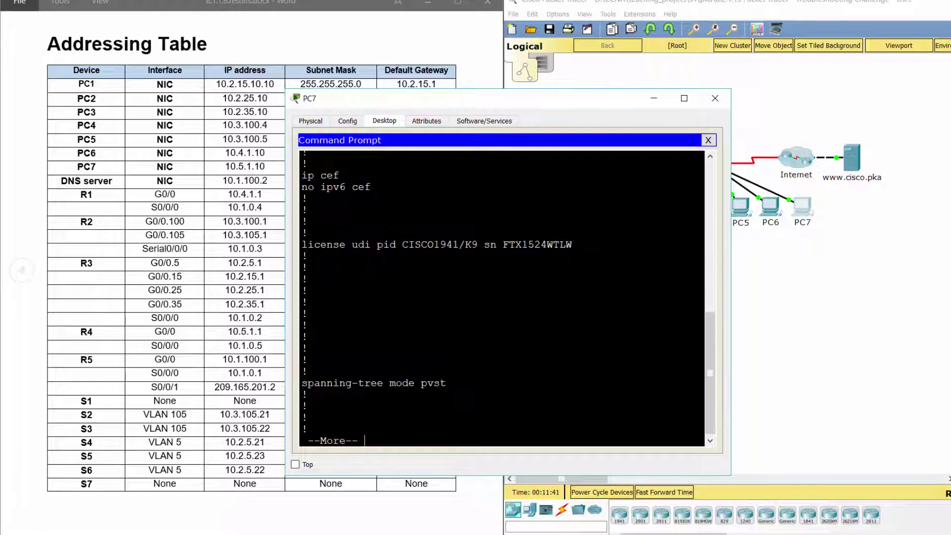
key("space")
key("space")
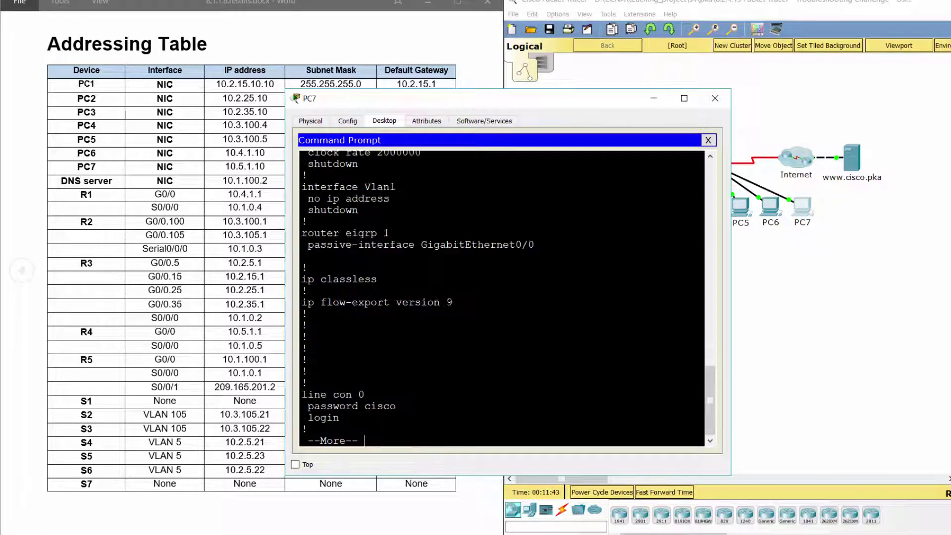
key("space")
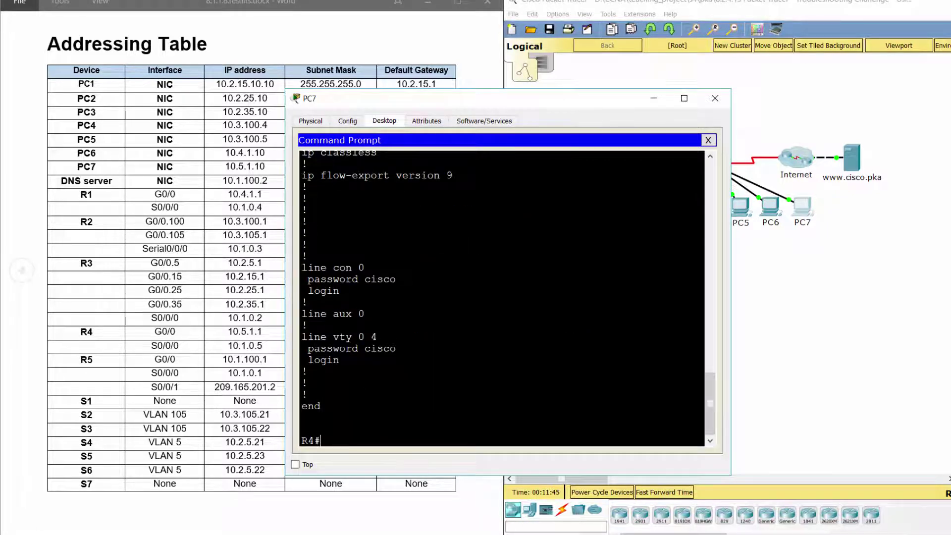
scroll(502, 297, "up", 15)
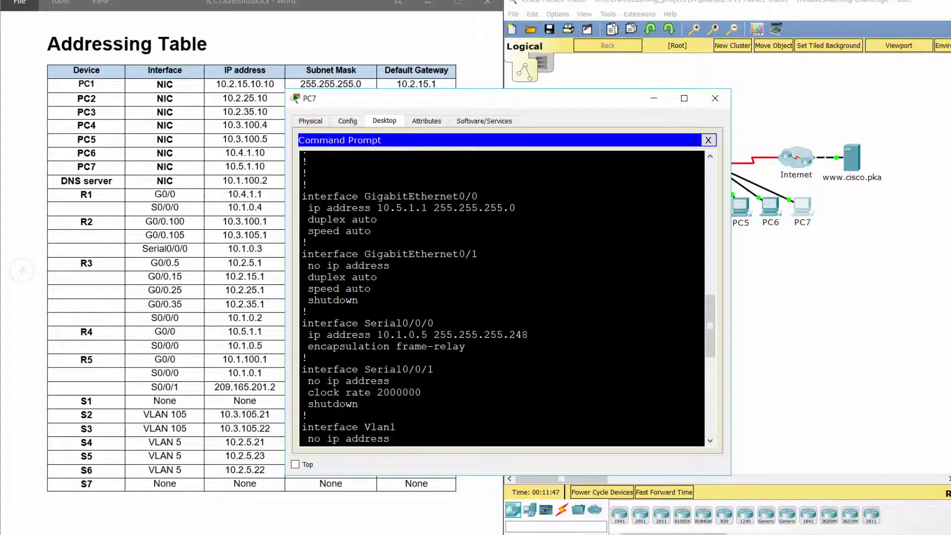
scroll(301, 260, "down", 5)
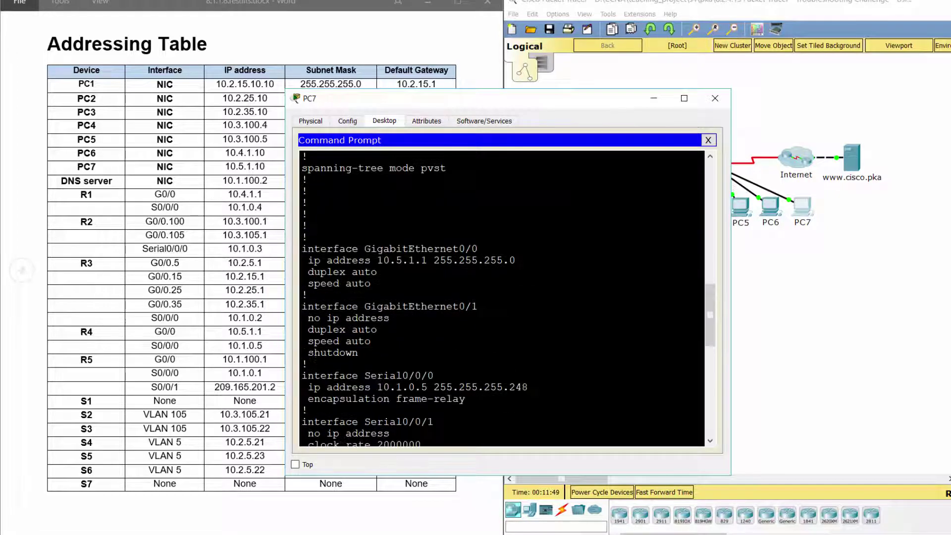
left_click_drag(301, 250, 515, 260)
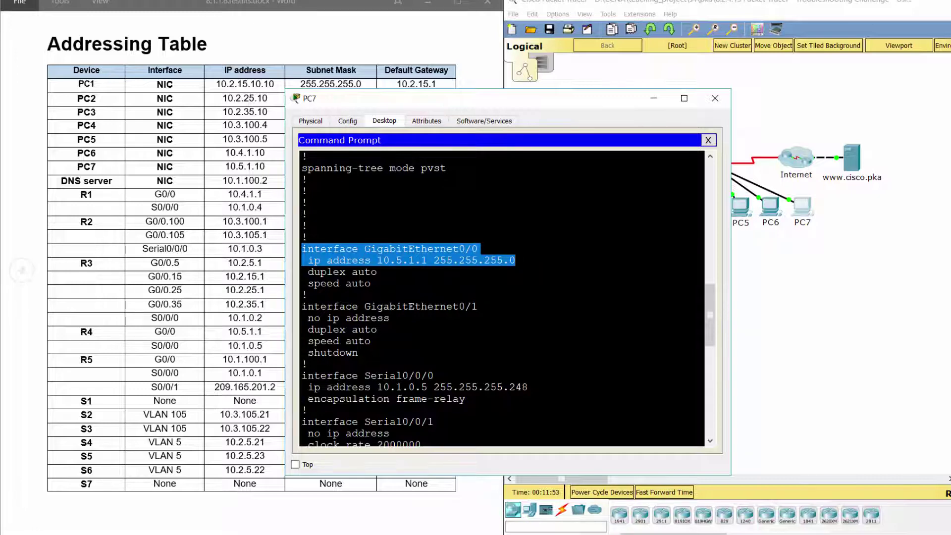
Step: Inspect R4's Serial0/0/0 block and the router eigrp 1 section lacking network statements
scroll(493, 283, "down", 3)
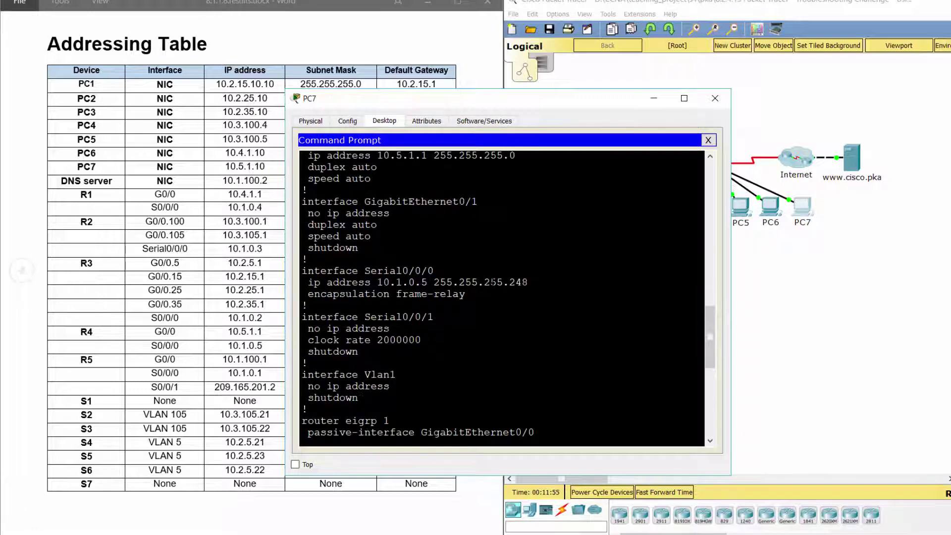
left_click_drag(302, 270, 306, 305)
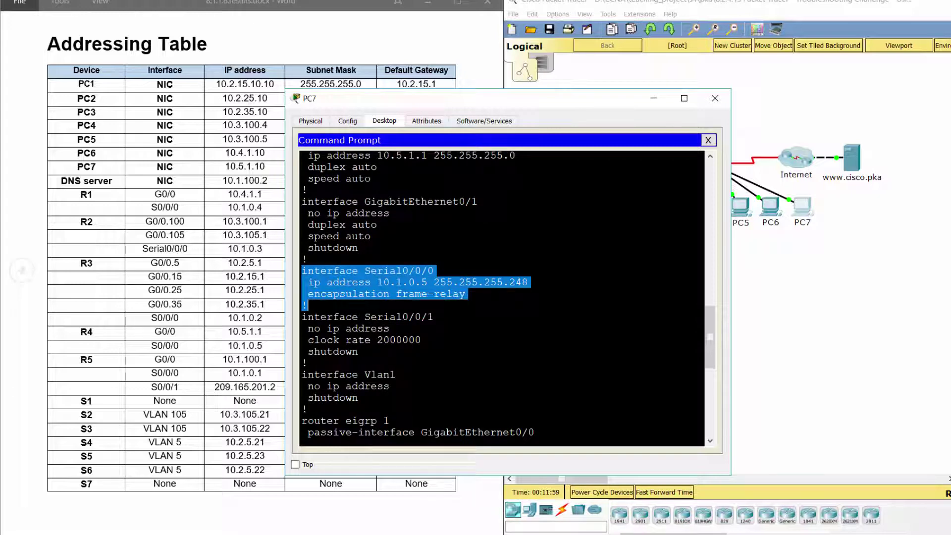
scroll(306, 305, "down", 2)
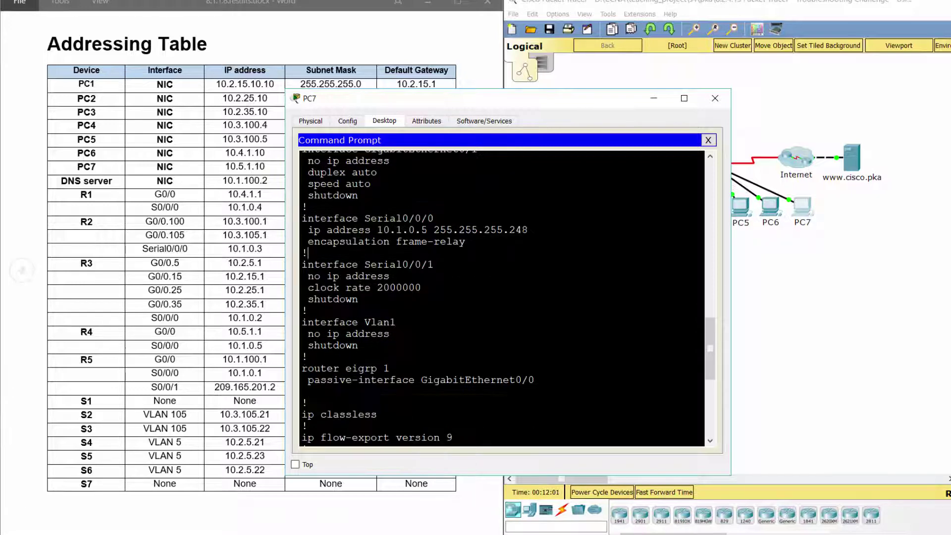
scroll(307, 200, "down", 2)
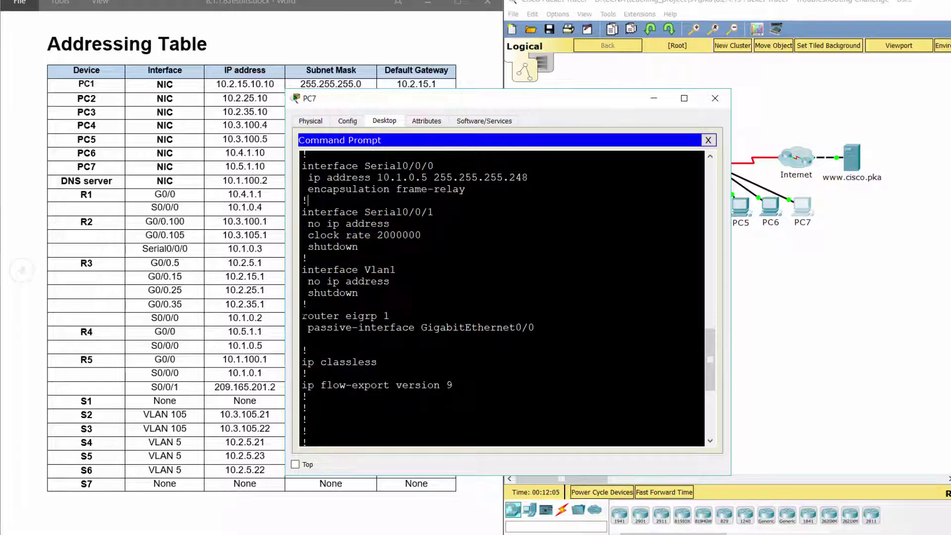
left_click_drag(302, 315, 307, 340)
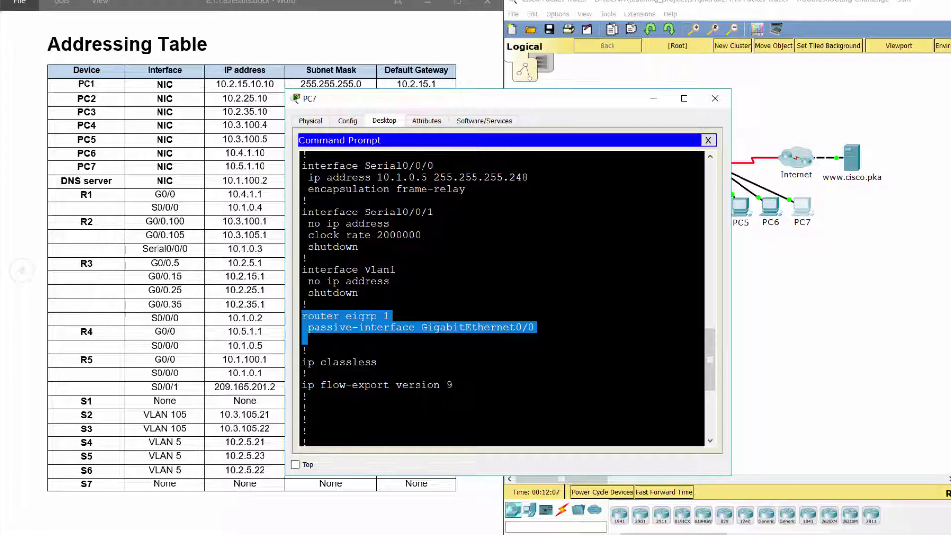
scroll(501, 298, "down", 2)
key("ctrl+c")
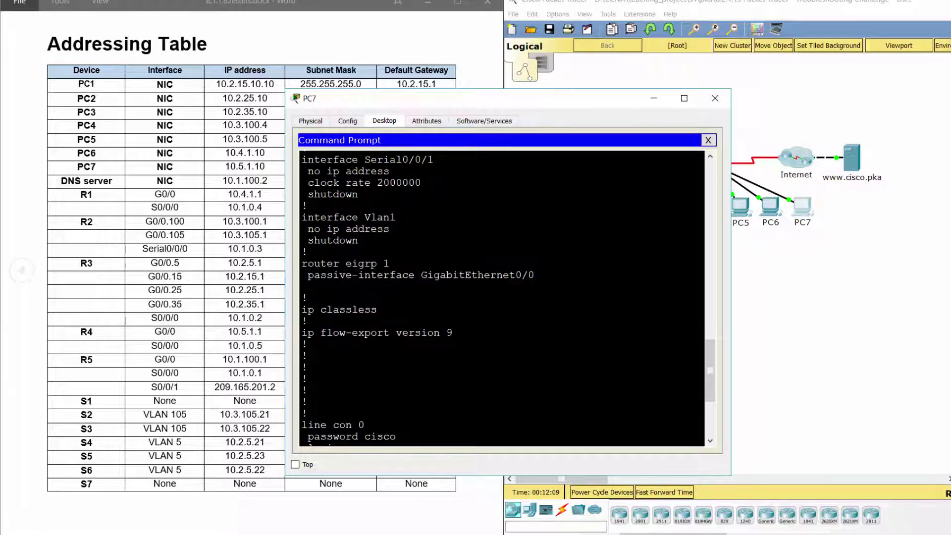
mouse_move(307, 282)
left_mouse_down()
mouse_move(323, 312)
mouse_move(307, 297)
left_mouse_up()
key("ctrl+c")
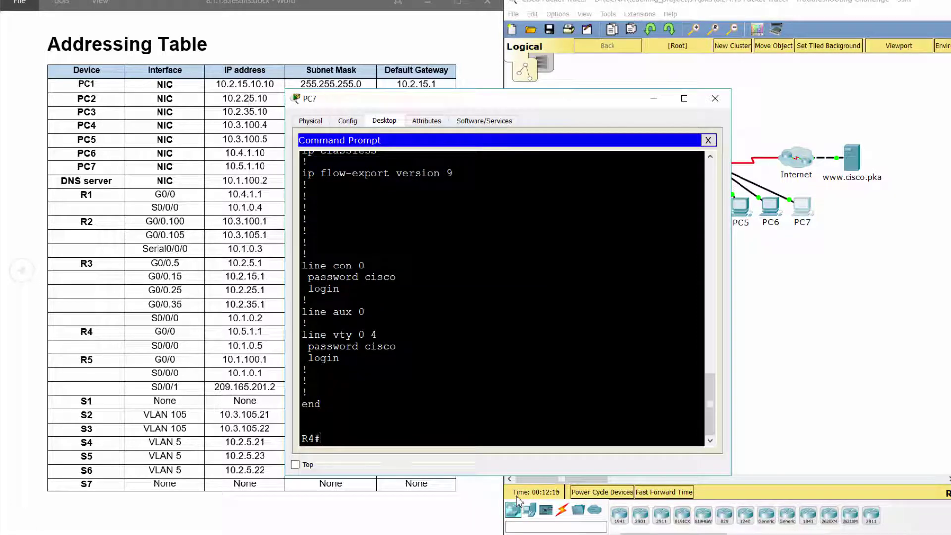
Step: From PC7's telnet session, enter router eigrp 1 on R4 and add network 10.0.0.0 0.255.255.255
type("conf t")
key("Return")
type("router eigrp")
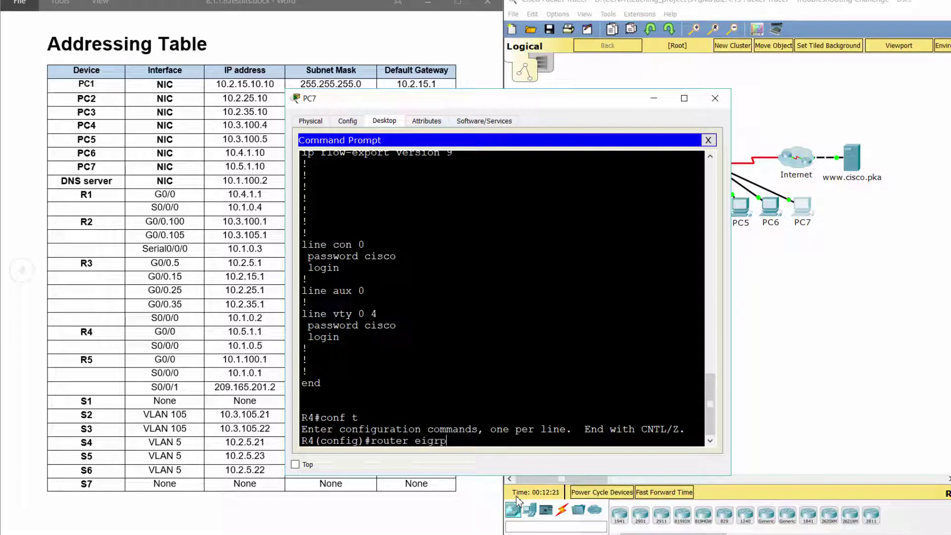
type(" 1")
key("Return")
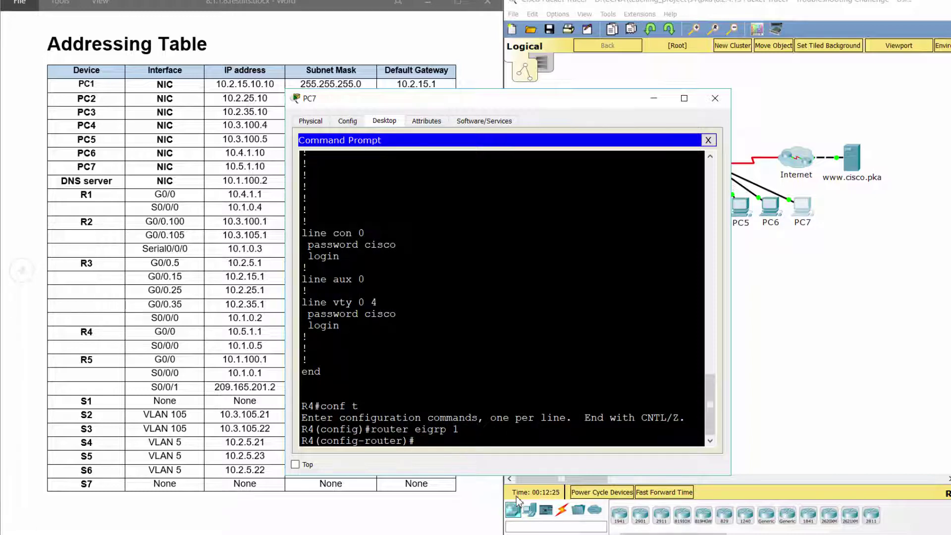
type("network 10.0.0.0 0.255.")
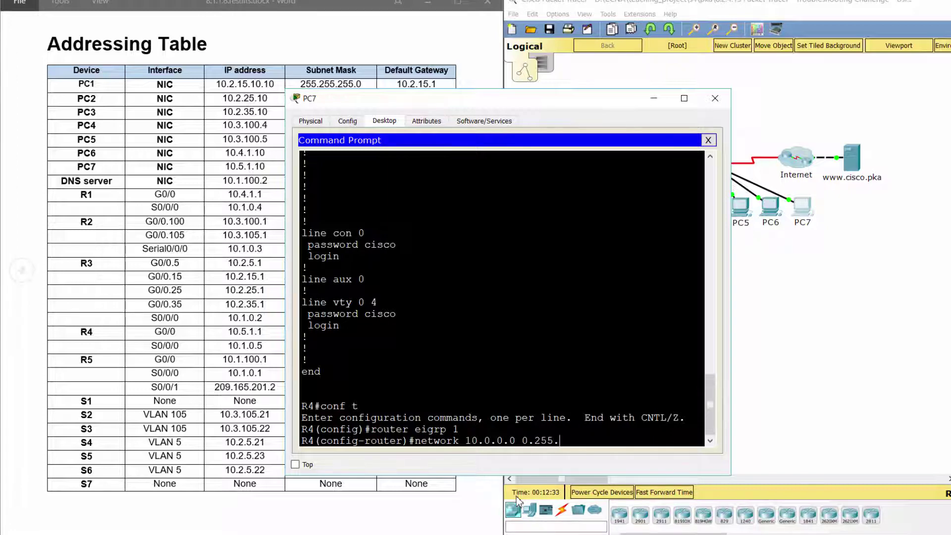
type("255.255")
key("Return")
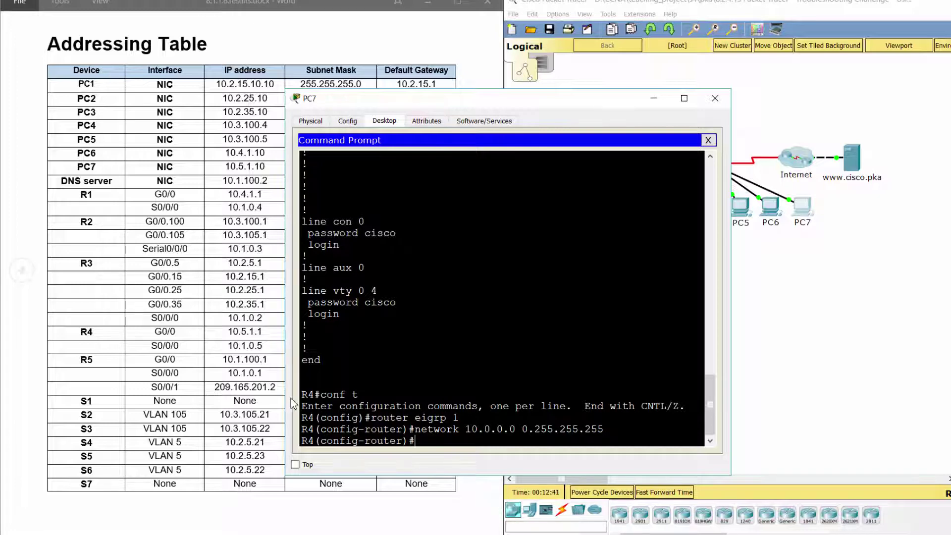
left_click(782, 367)
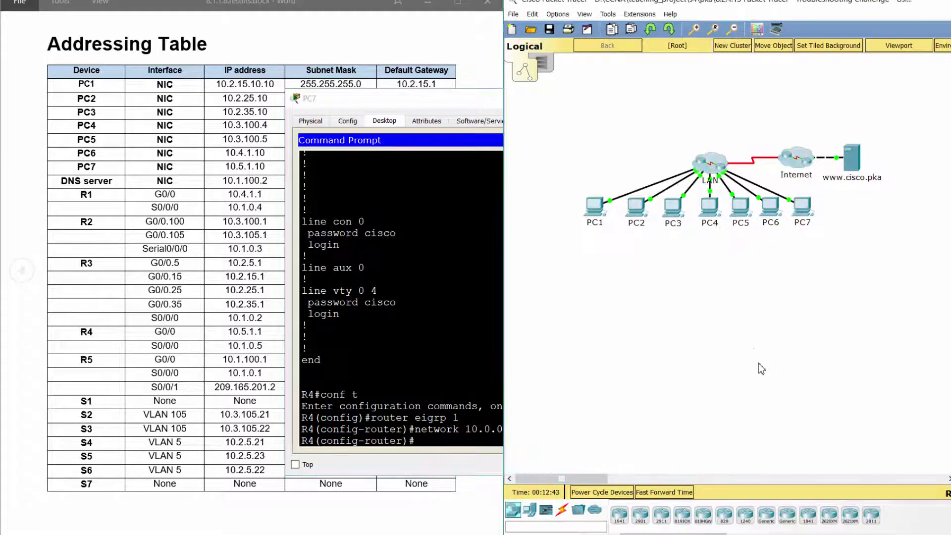
Step: Inspect R5's device window in the reference results topology, then close it
key("alt+Tab")
key("alt+Tab")
key("alt+Tab")
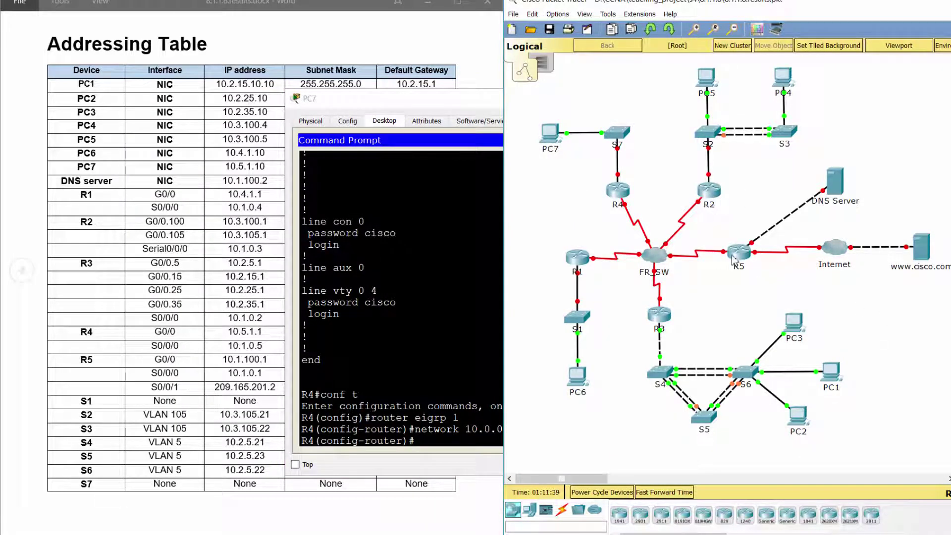
left_click(749, 257)
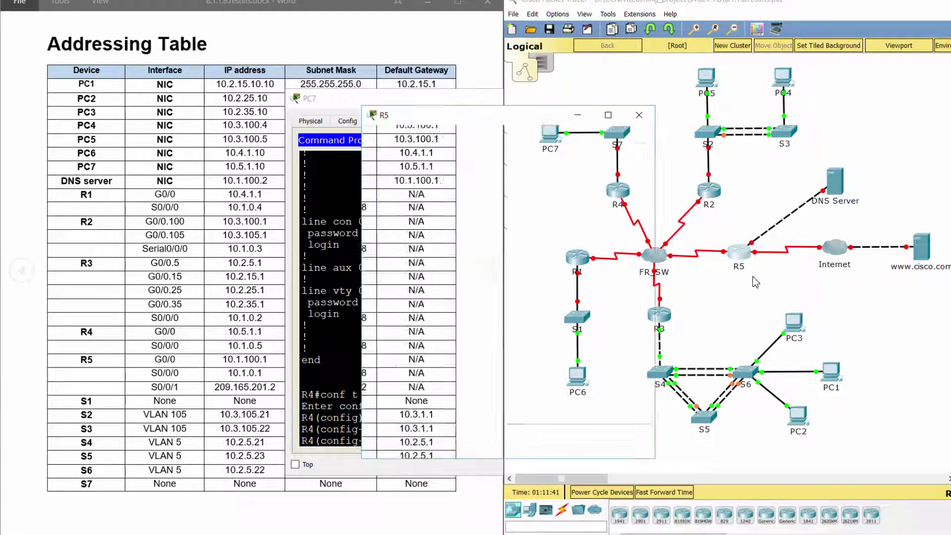
left_click(639, 115)
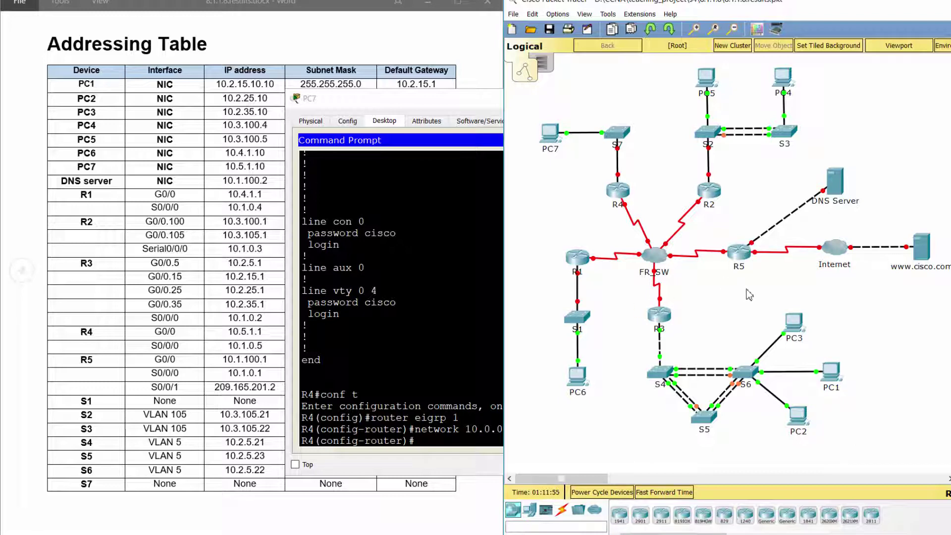
Step: Return to the activity's LAN topology and bring up PC1's command prompt
key("alt+Tab")
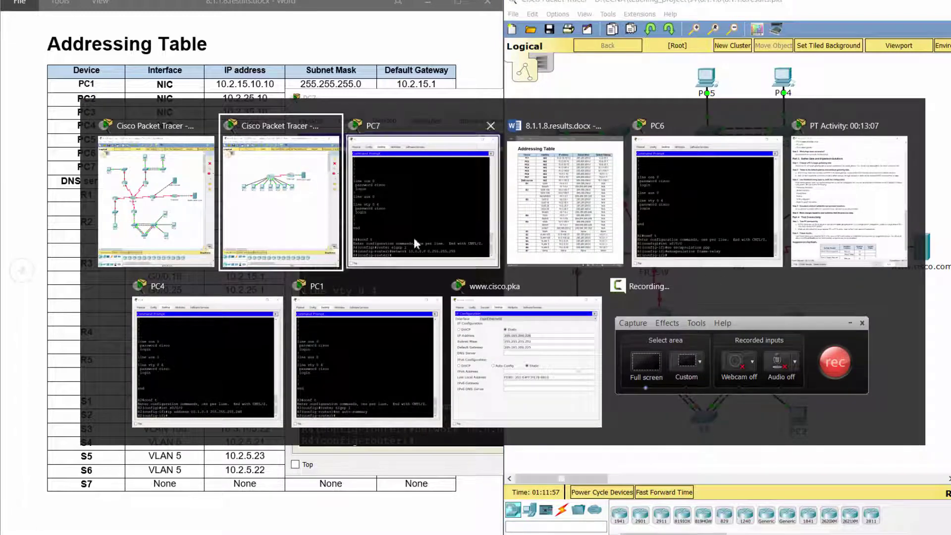
left_click(296, 218)
key("alt+Tab")
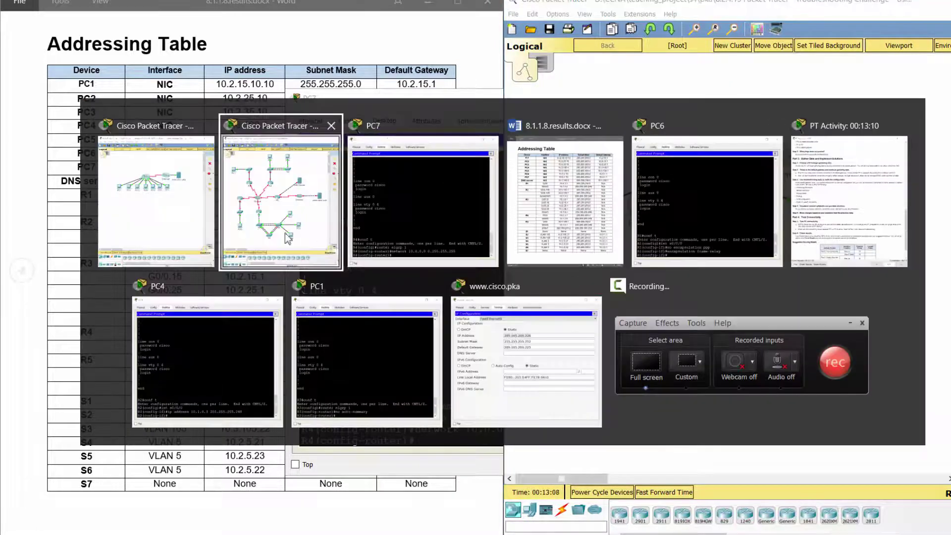
left_click(163, 214)
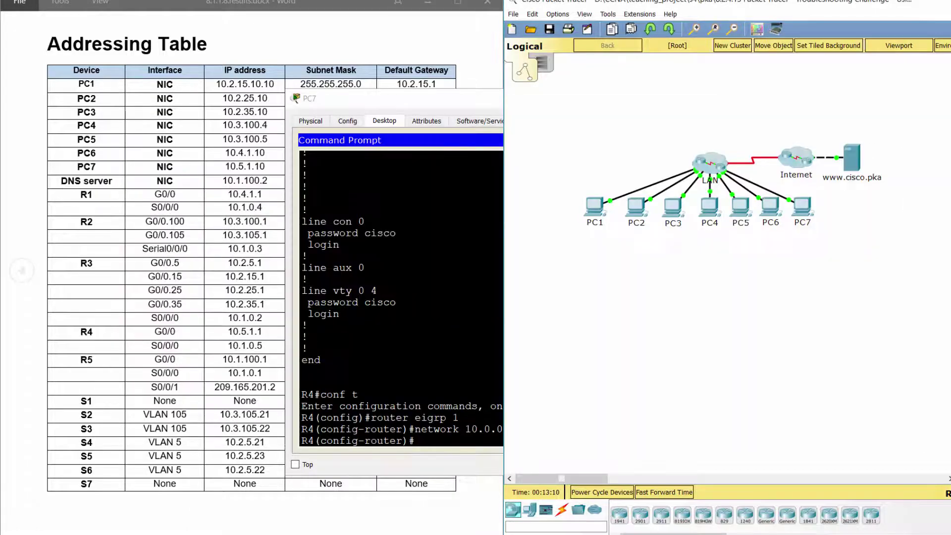
left_click(590, 208)
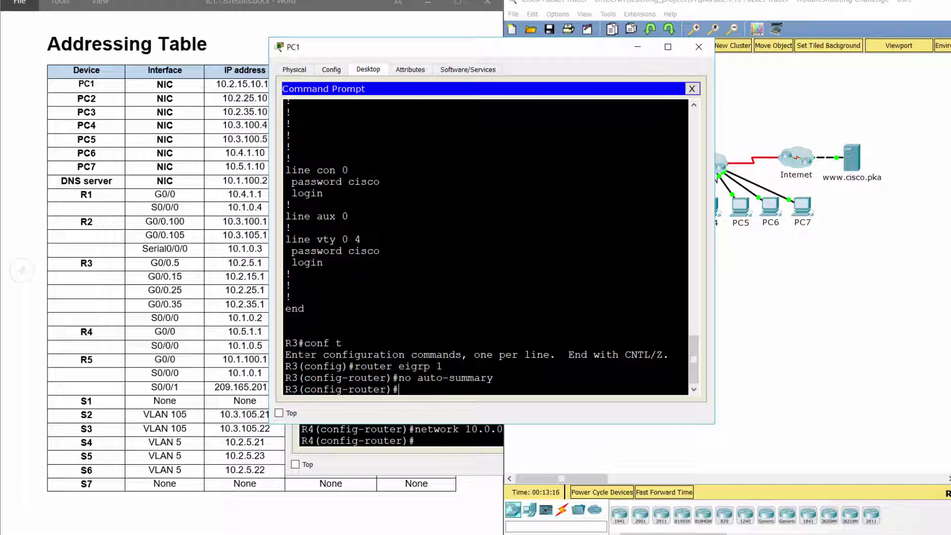
Step: Start 'do telnet' at R3's prompt and look up R5's S0/0/0 address 10.1.0.1 in the Addressing Table
type("do telnet")
left_click(120, 248)
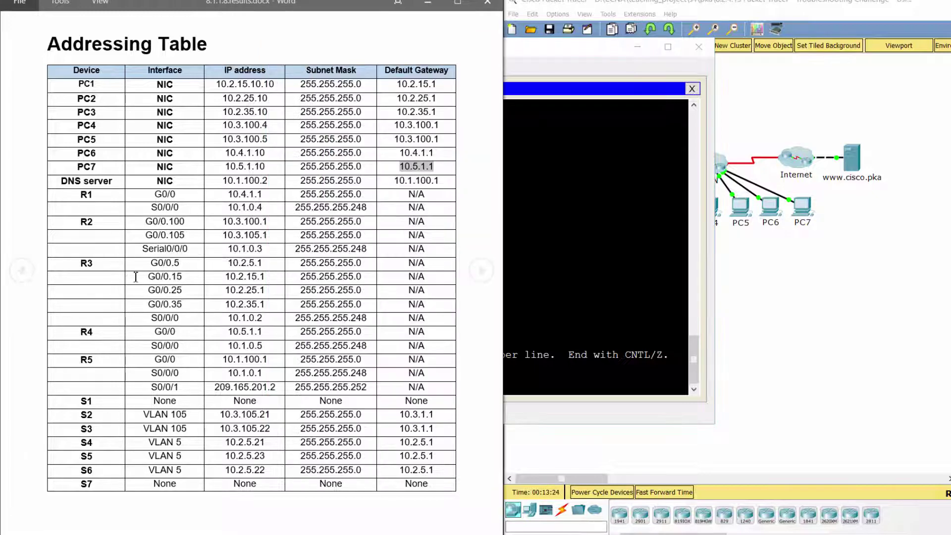
left_click(234, 377)
left_click_drag(228, 373, 265, 372)
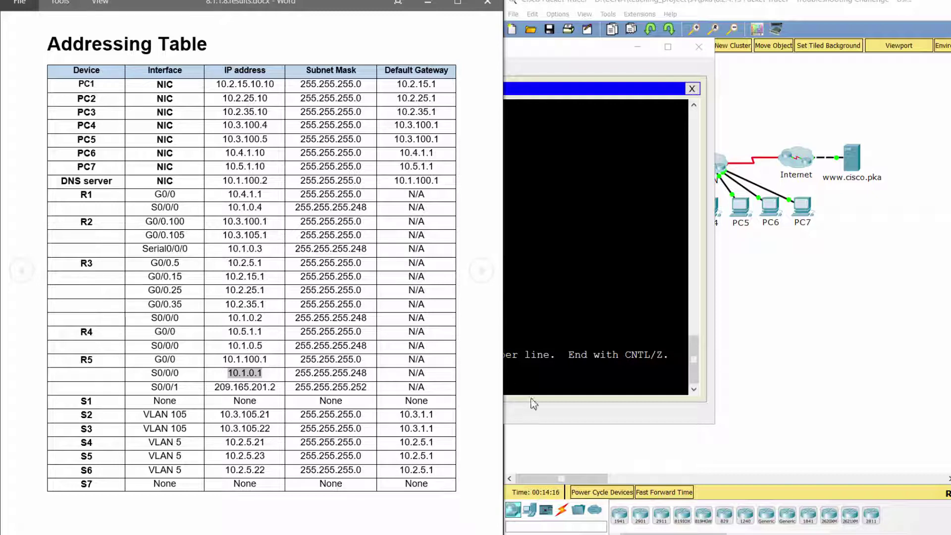
left_click(533, 395)
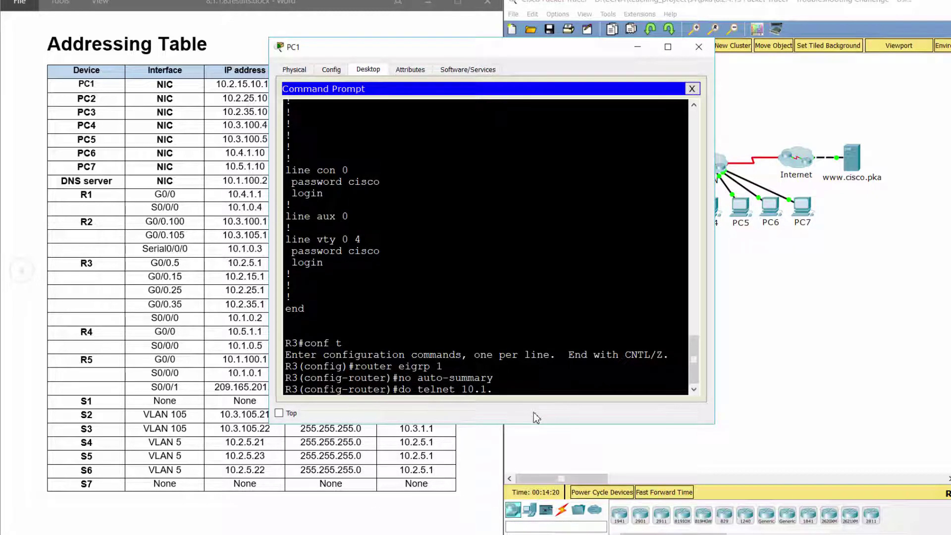
Step: Telnet from R3 to R5 at 10.1.0.1, log in, enter privileged mode and run show run
type("0.1")
key("Return")
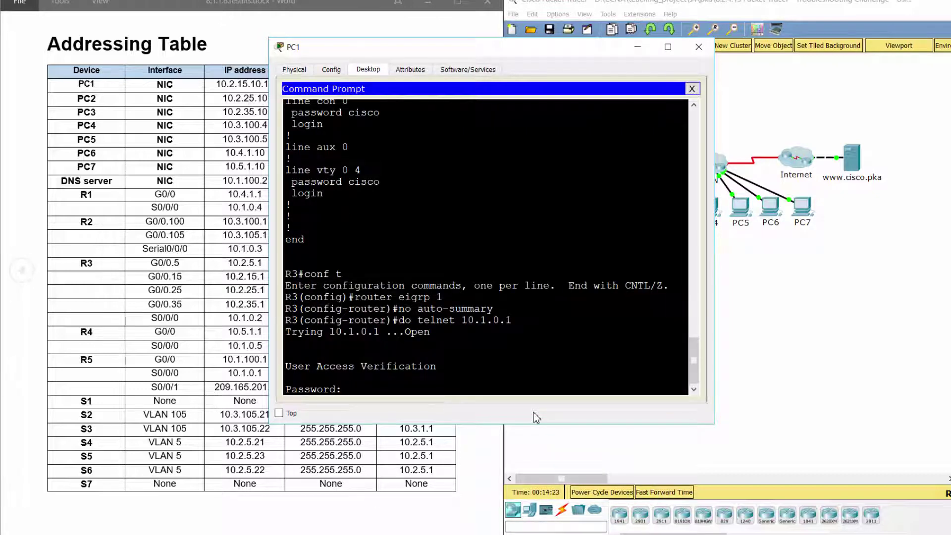
key("Return")
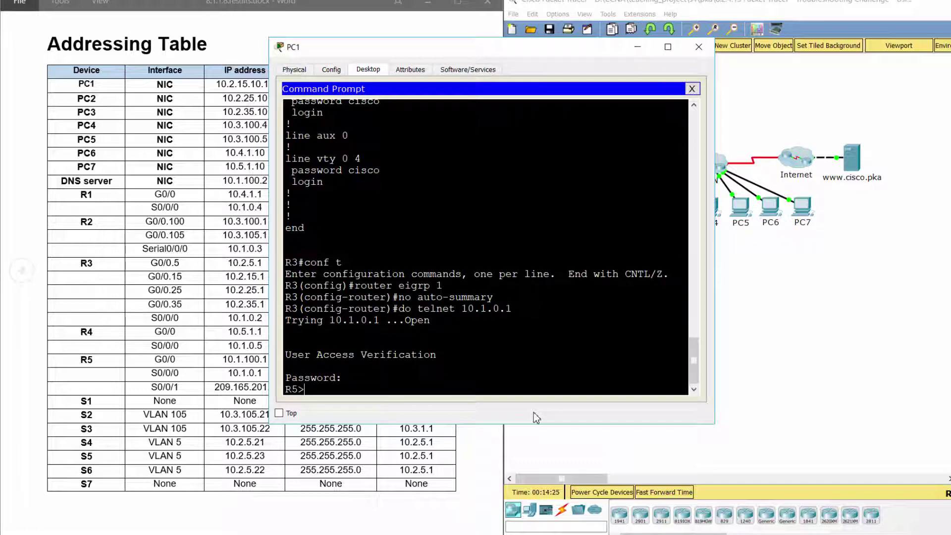
type("ena")
key("Return")
key("Return")
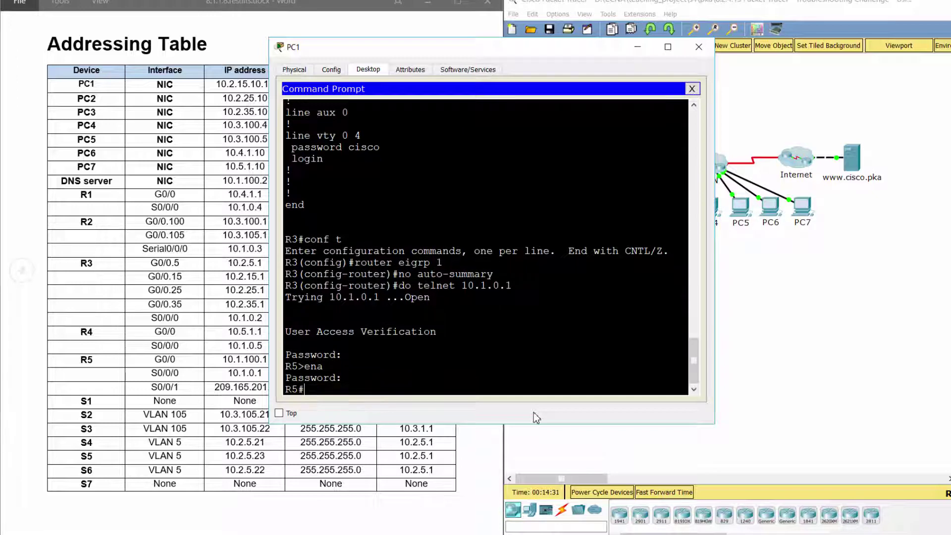
type("show run")
key("Return")
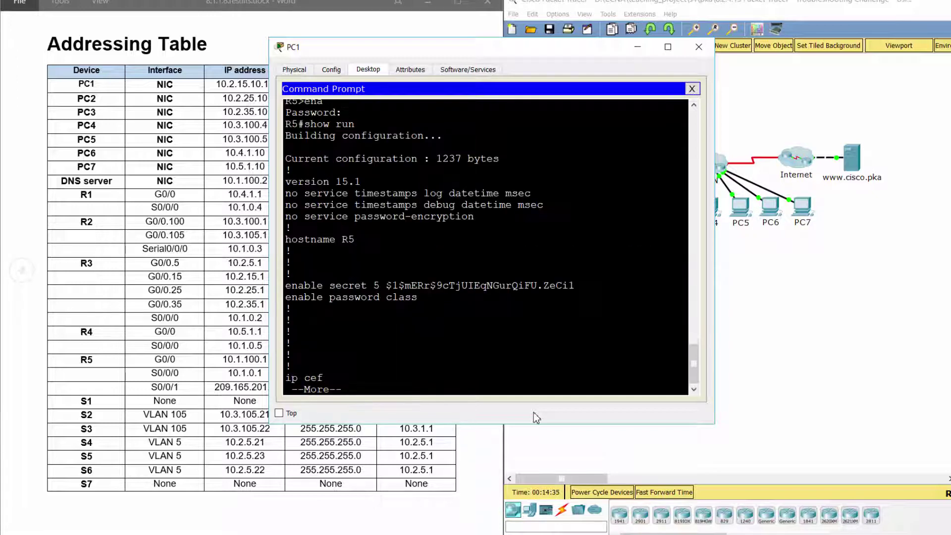
Step: Page through R5's running config, reviewing the GigabitEthernet0/0, GigabitEthernet0/1 and Serial0/0/0 settings
key("space")
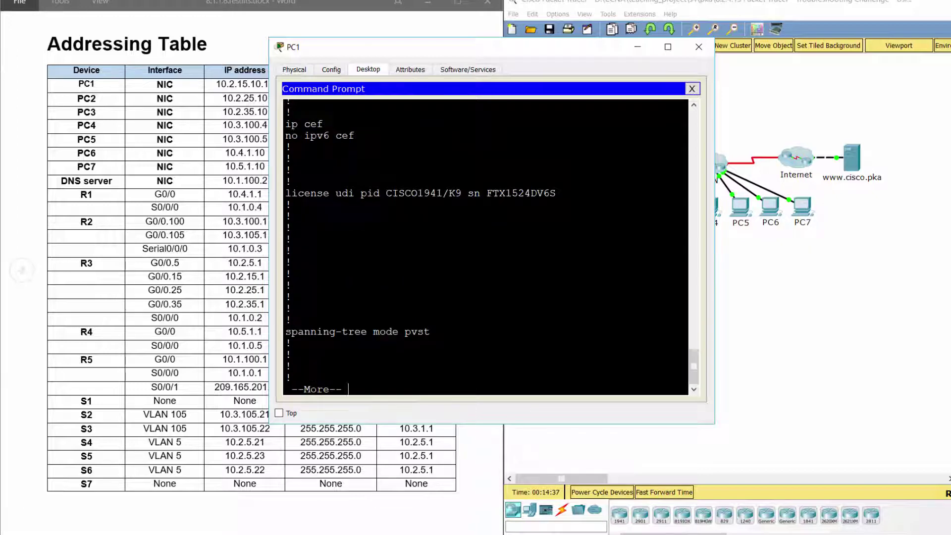
key("space")
key("space")
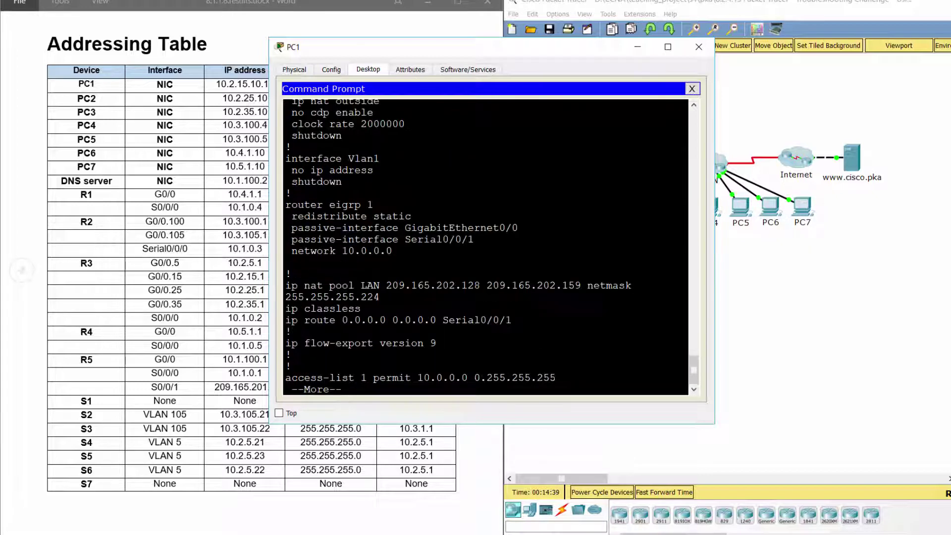
key("space")
scroll(485, 248, "up", 8)
scroll(485, 248, "up", 5)
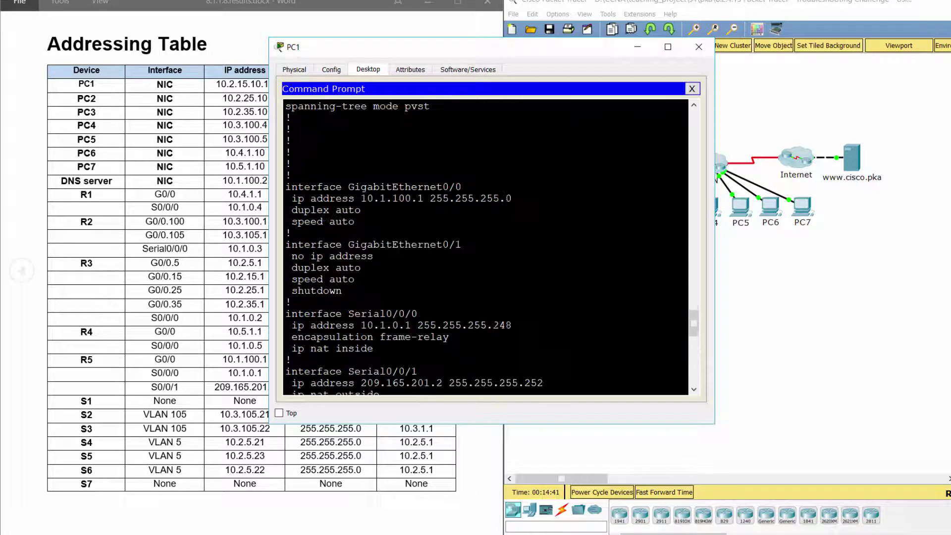
scroll(485, 247, "down", 2)
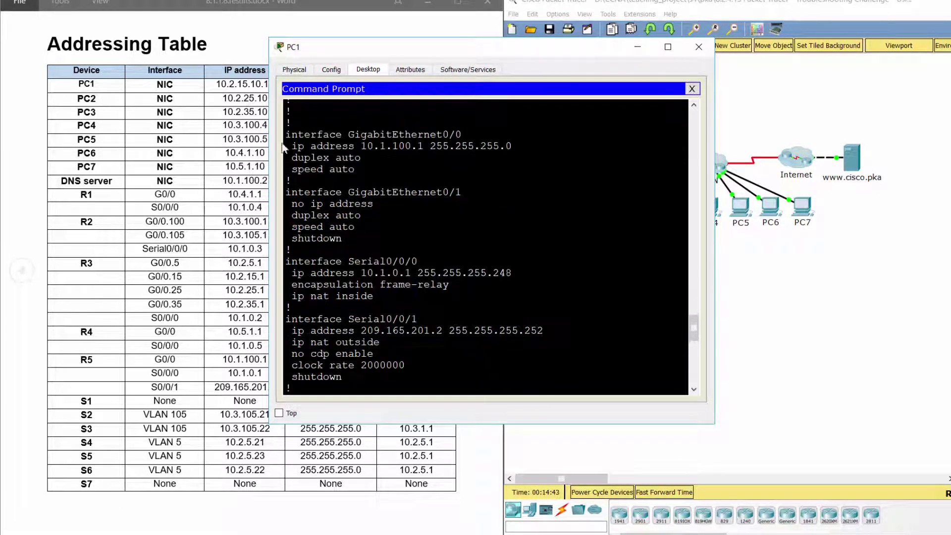
left_click_drag(286, 133, 361, 157)
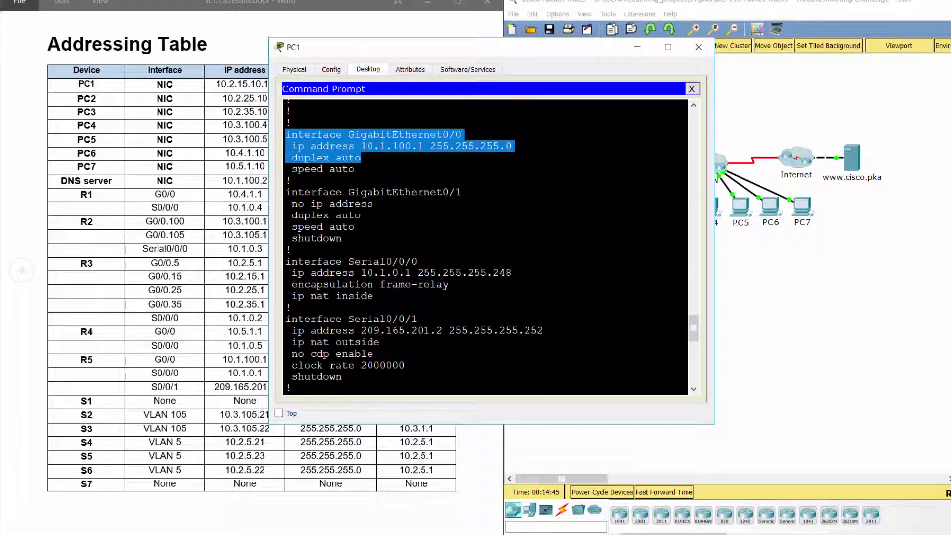
key("ctrl+c")
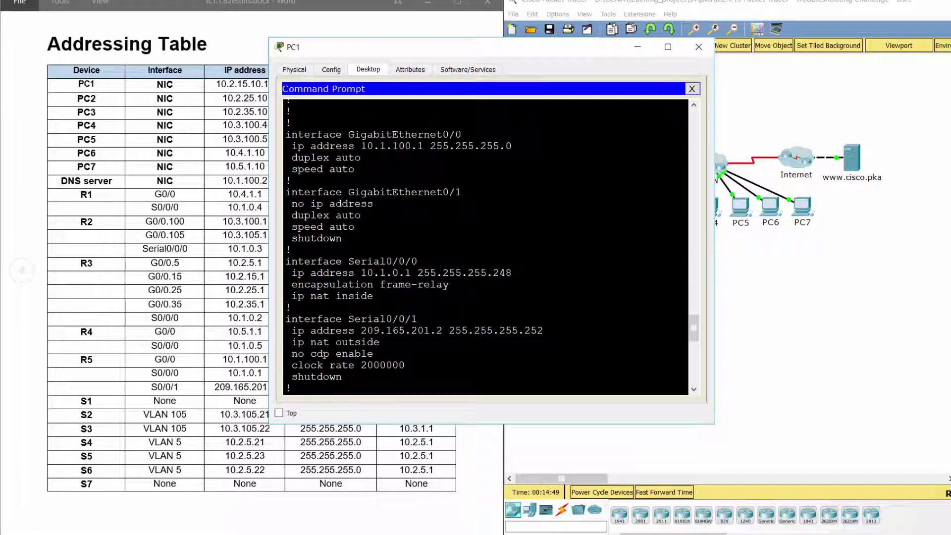
left_click_drag(286, 192, 342, 238)
key("ctrl+c")
scroll(486, 247, "down", 2)
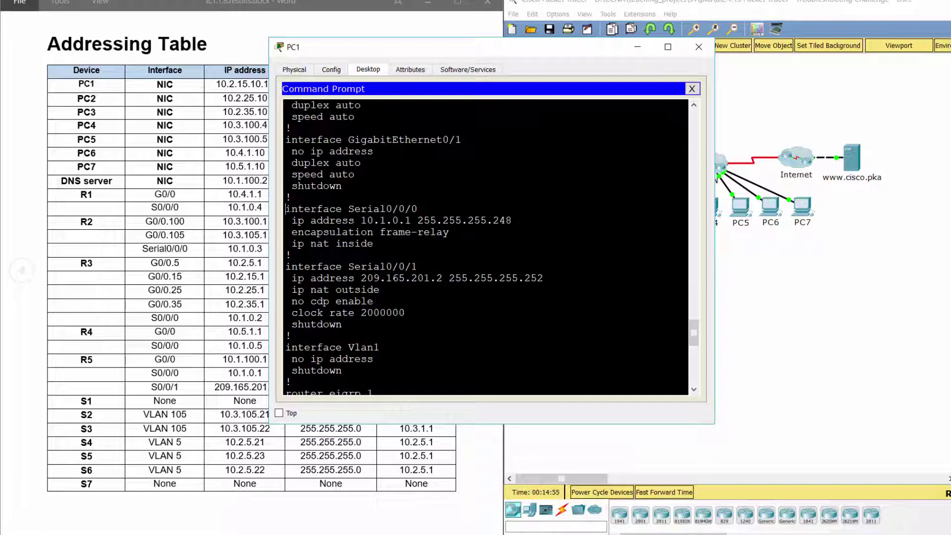
left_click_drag(286, 209, 374, 244)
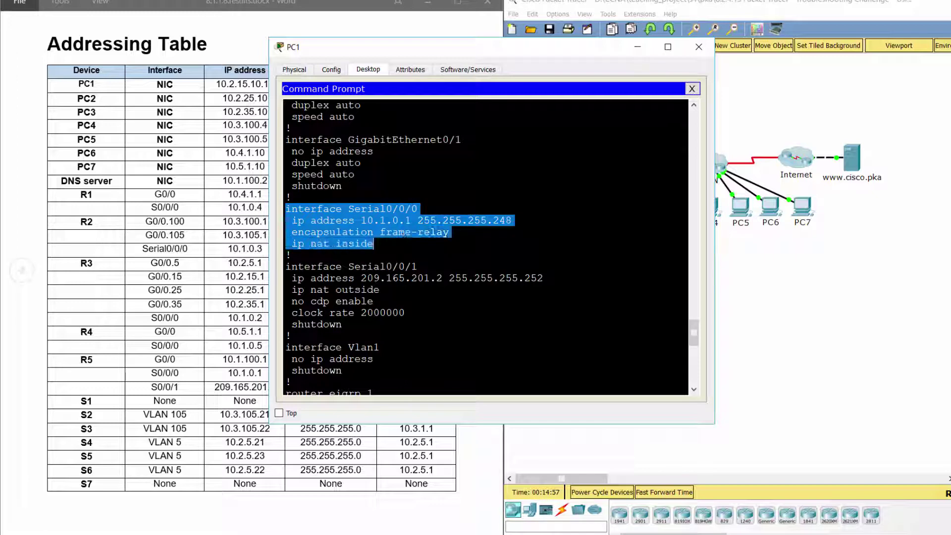
left_click(374, 244)
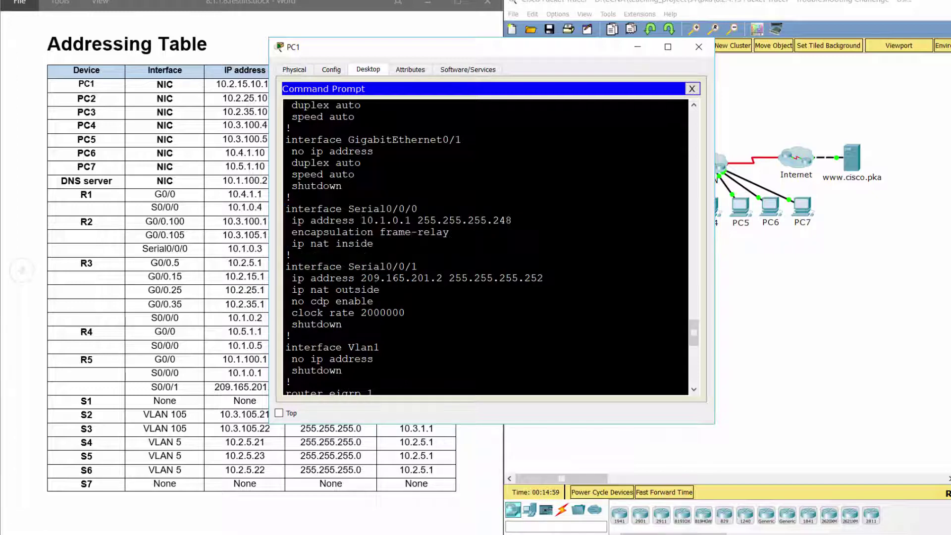
Step: Spot that R5's Serial0/0/1 interface is configured with shutdown
scroll(485, 248, "down", 2)
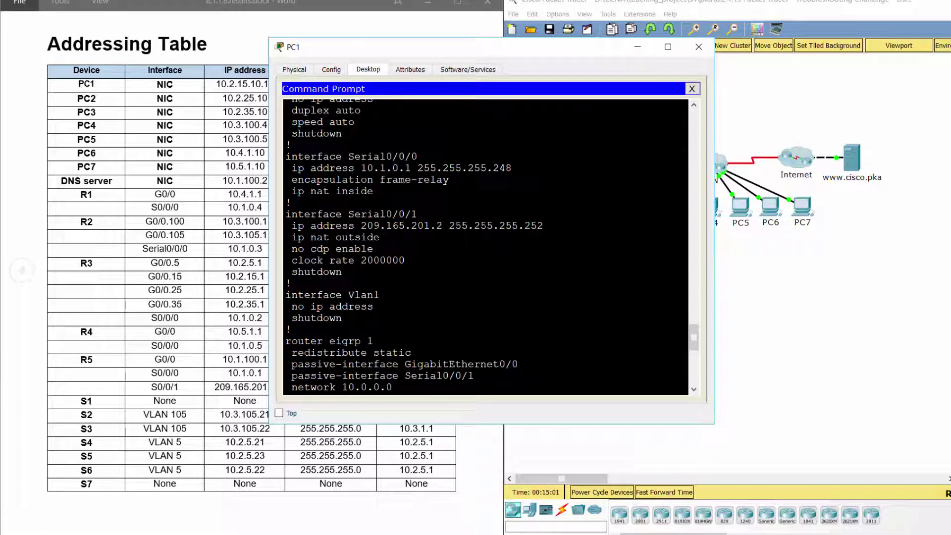
left_click_drag(286, 214, 342, 272)
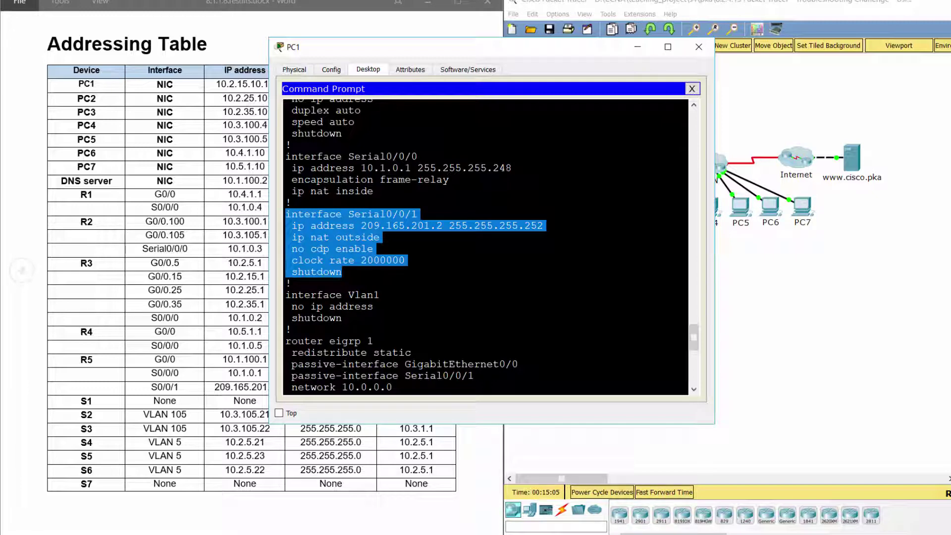
key("ctrl+c")
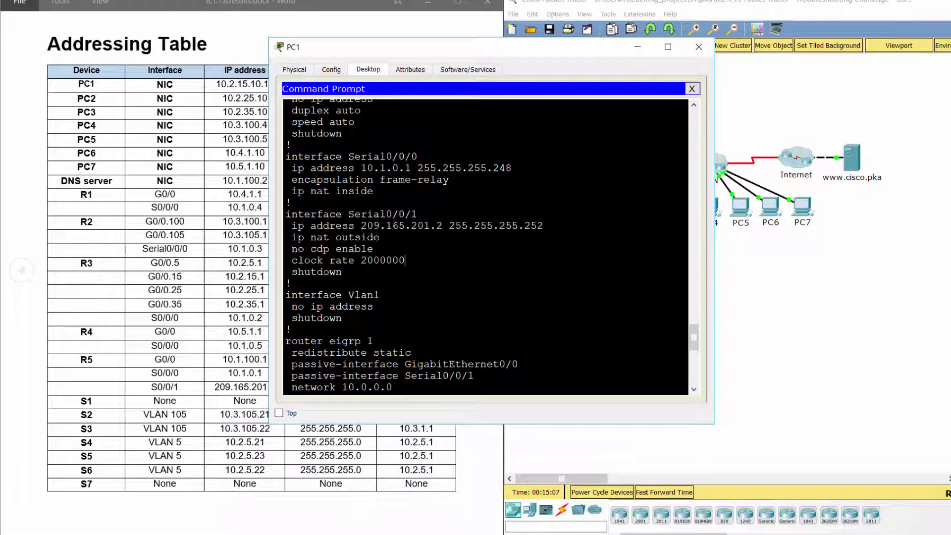
left_click_drag(286, 272, 345, 274)
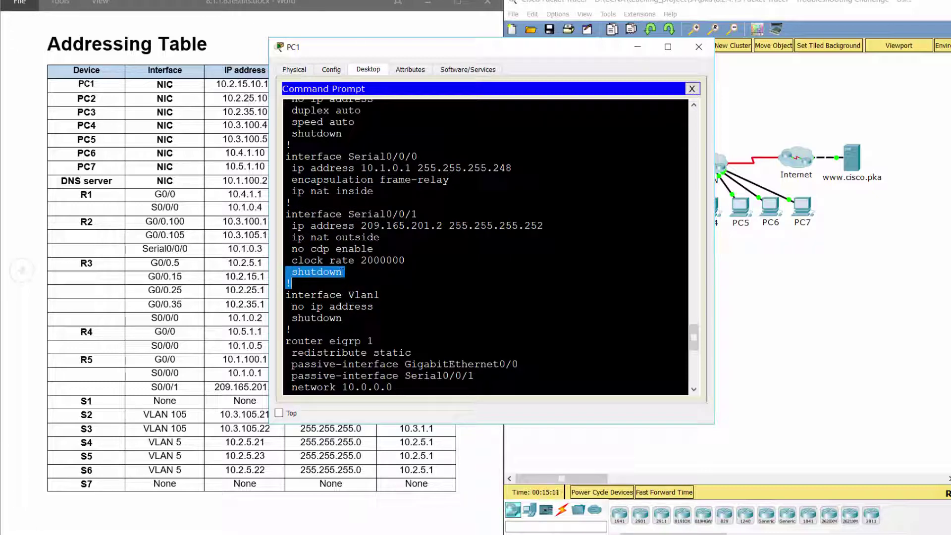
key("ctrl+c")
Step: Review R5's EIGRP routing block, default route and access-list 1 permit statement
scroll(342, 269, "down", 2)
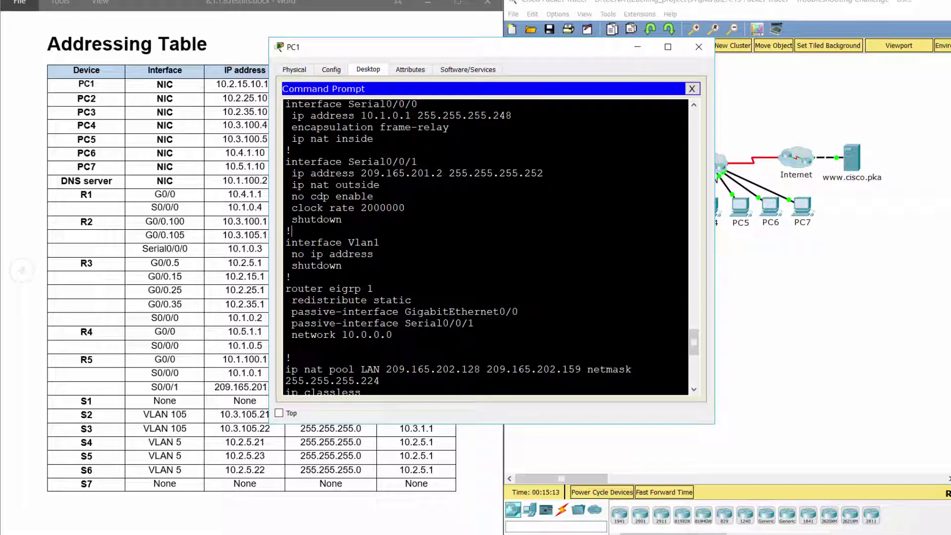
scroll(291, 231, "down", 2)
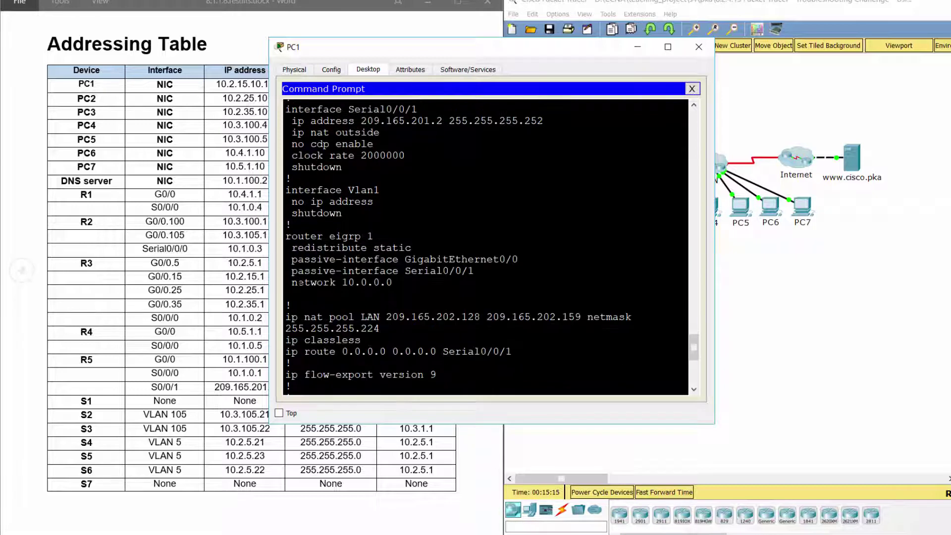
left_click_drag(286, 236, 293, 293)
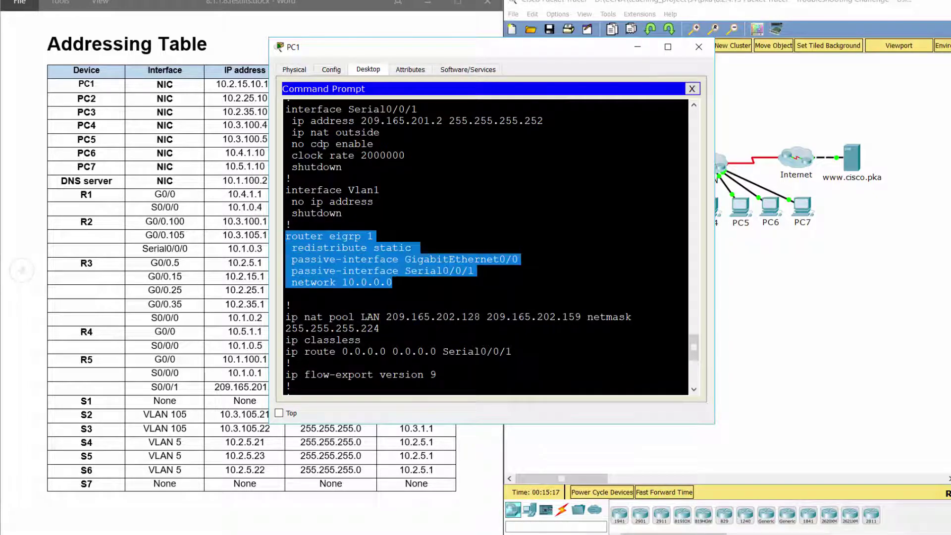
key("ctrl+c")
scroll(291, 293, "down", 2)
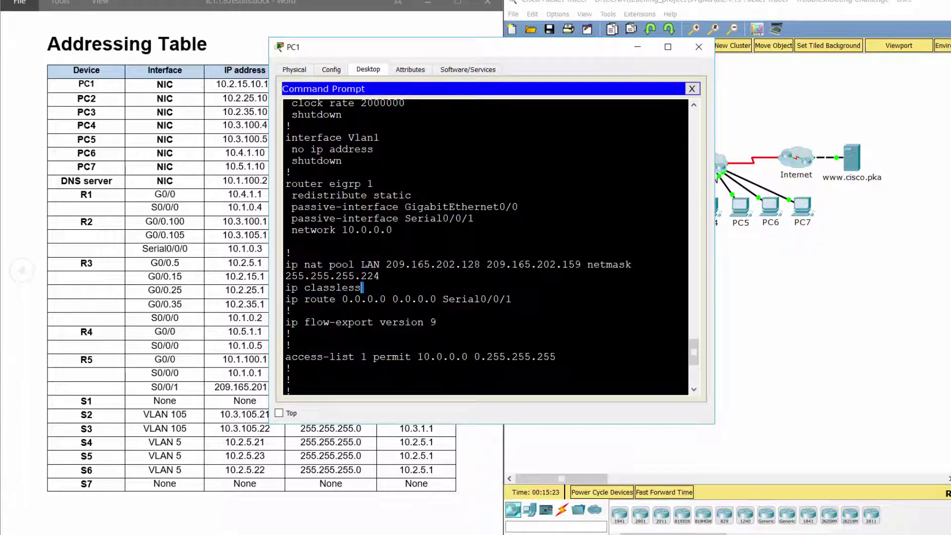
left_click_drag(286, 299, 518, 299)
left_click(437, 322)
left_click_drag(285, 356, 556, 356)
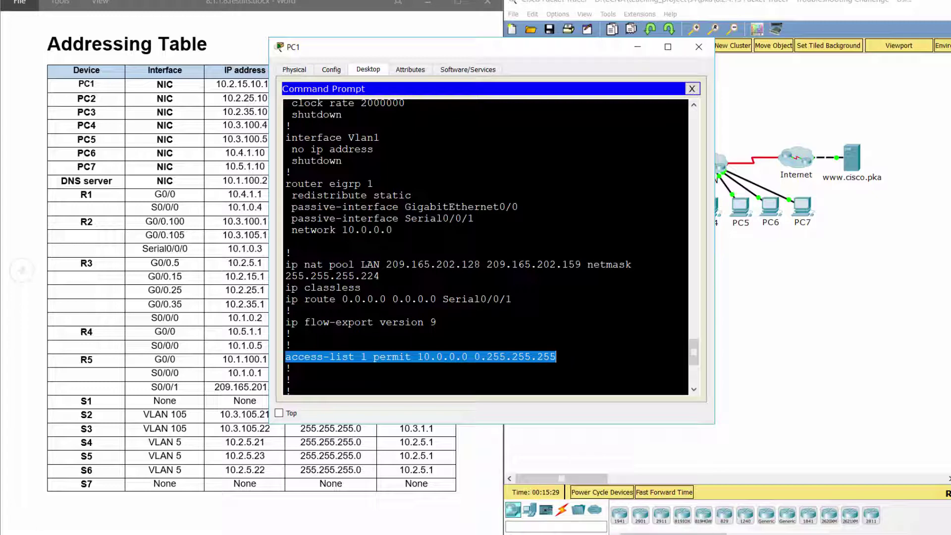
left_click(292, 368)
Step: Note the NAT pool LAN definition (209.165.202.128–.159) at the end of R5's configuration
scroll(292, 368, "down", 2)
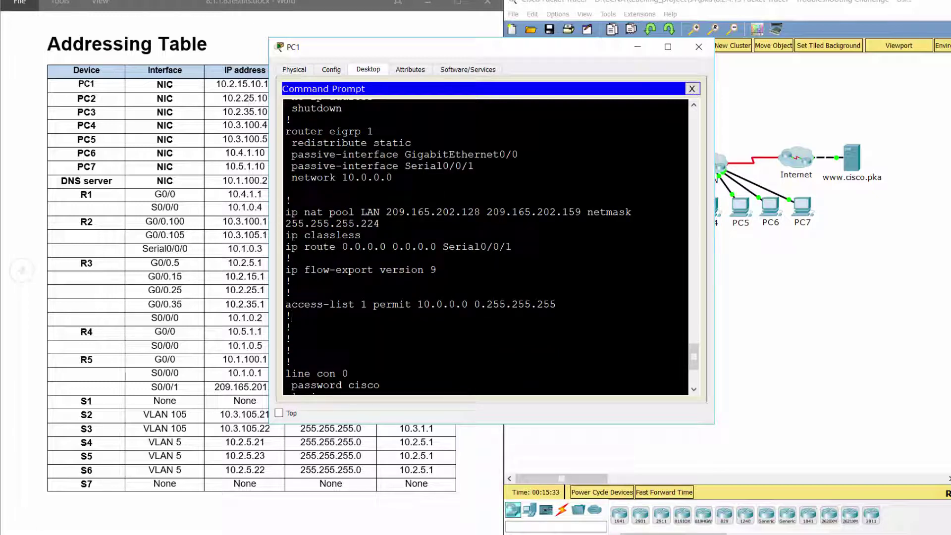
left_click_drag(286, 212, 380, 224)
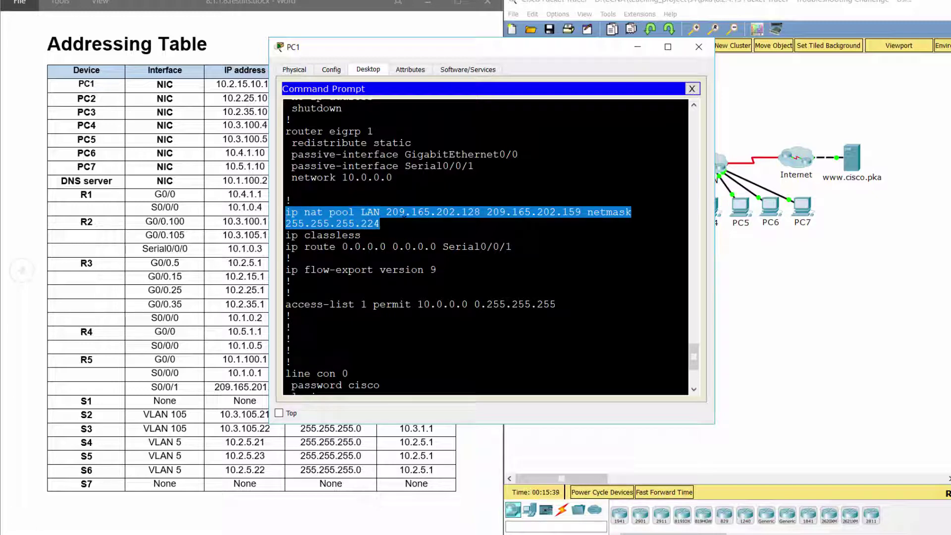
key("ctrl+c")
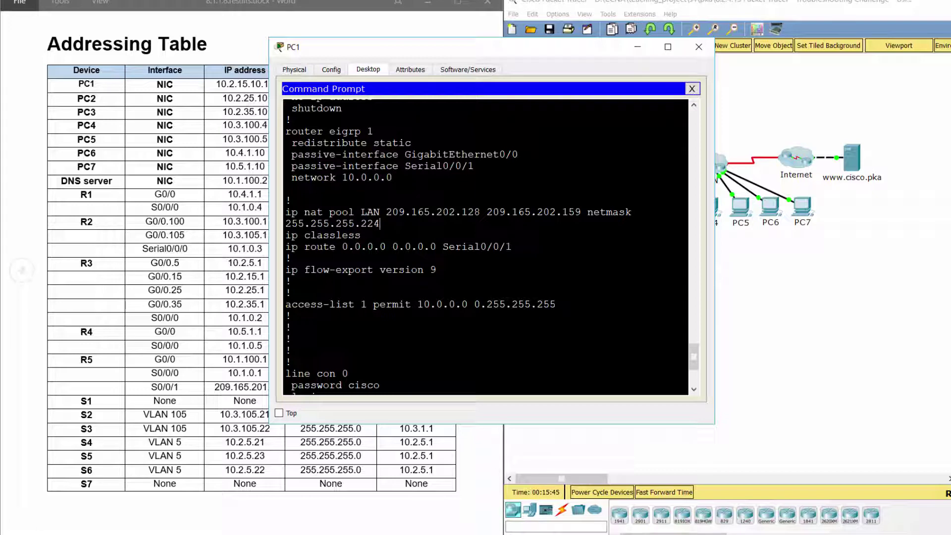
scroll(485, 248, "down", 3)
scroll(485, 248, "down", 2)
left_click(803, 277)
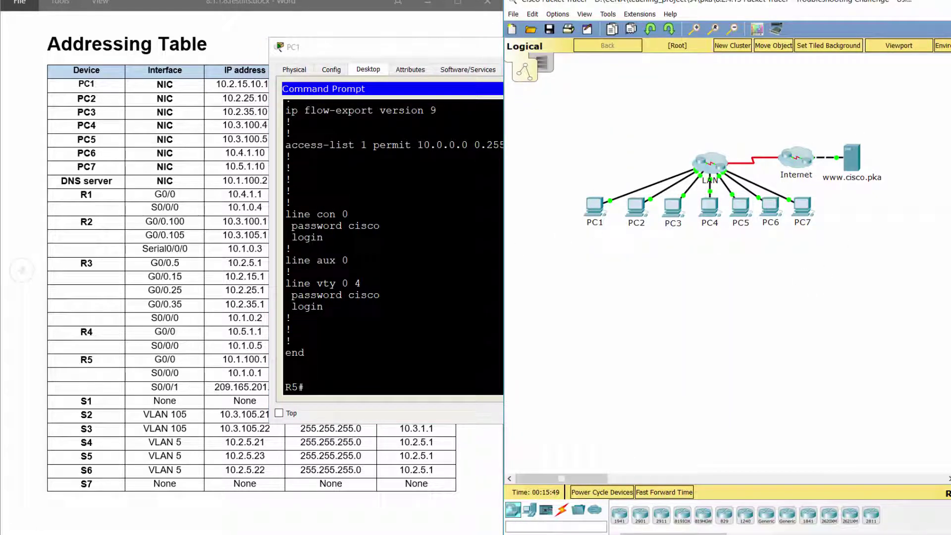
Step: Bring up R5's Serial0/0/1 interface with no shutdown
left_click(495, 414)
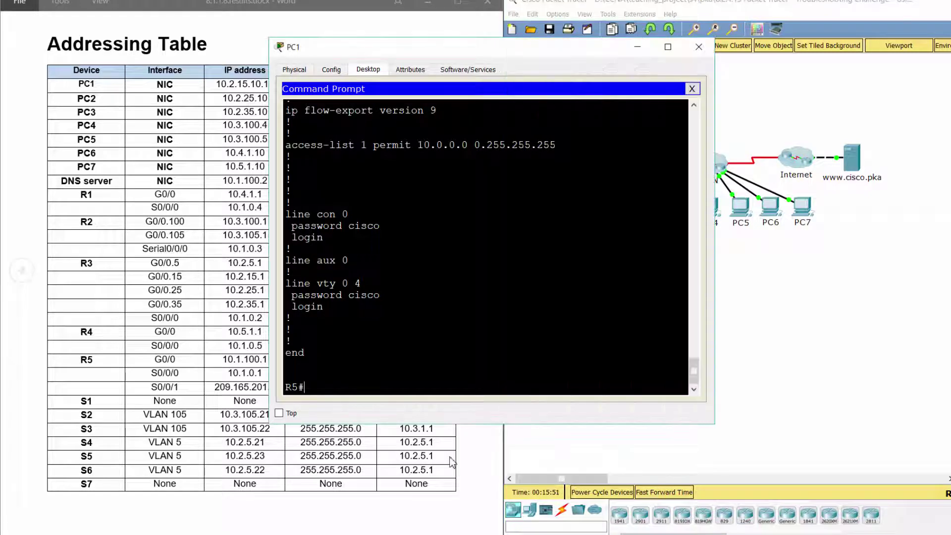
type("conf t")
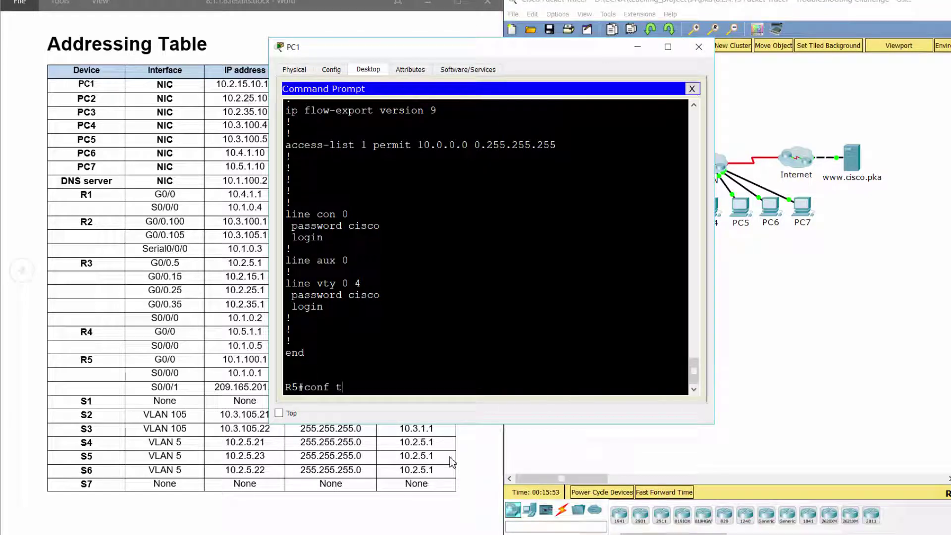
key("Return")
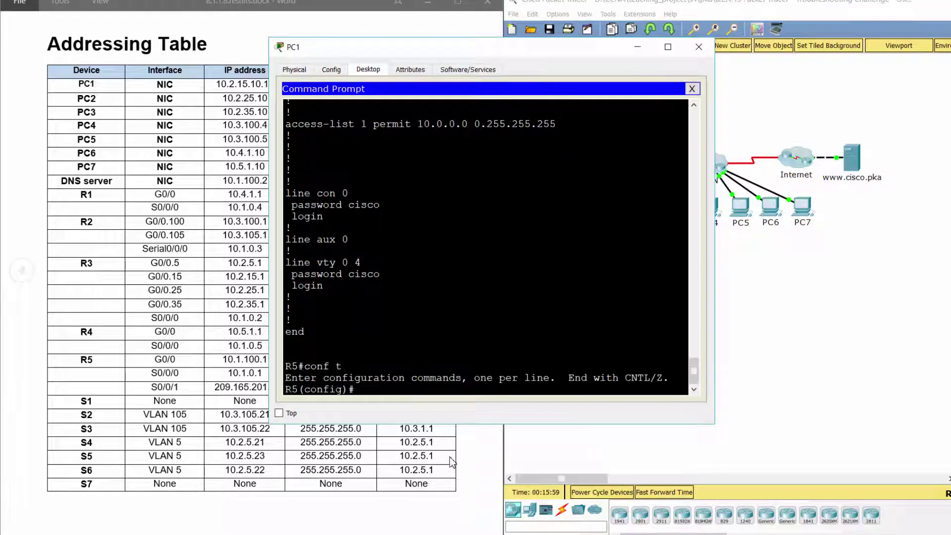
type("int s0/0/1")
key("Return")
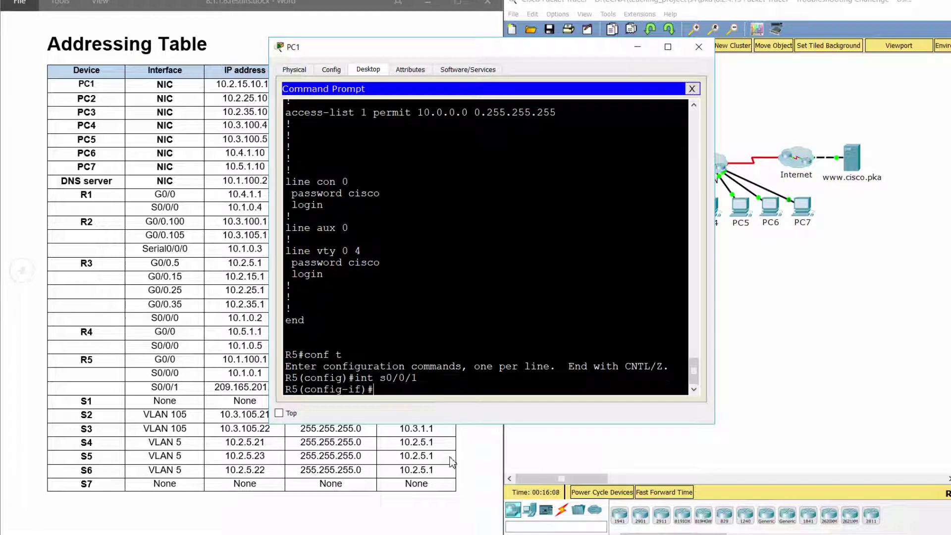
type("no shutdown")
key("Return")
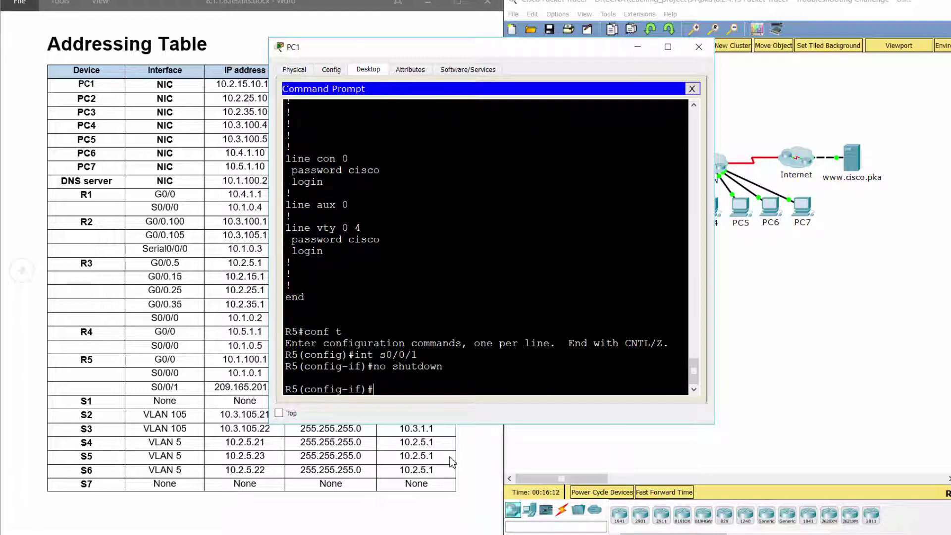
type("exit")
key("Return")
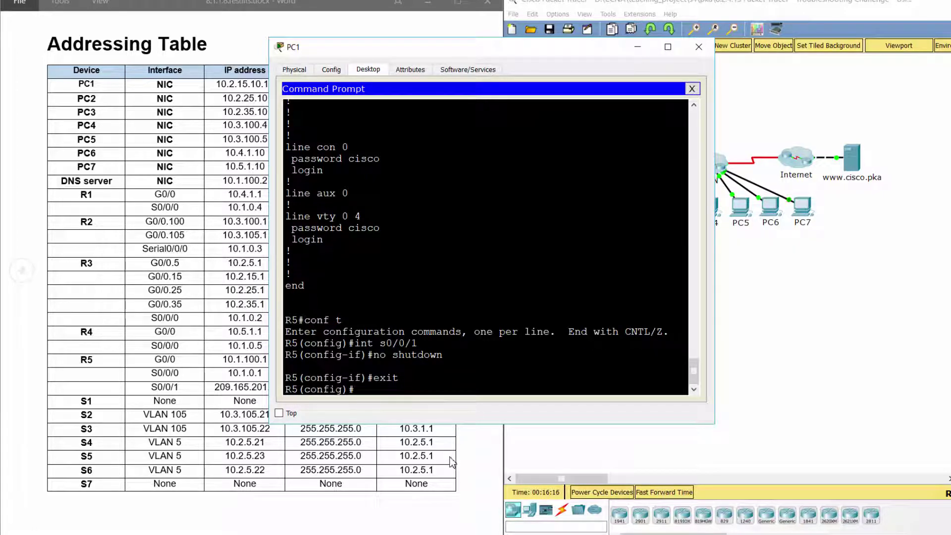
Step: Add the rule ip nat inside source list 1 pool LAN on R5
type("ip nat inside sour")
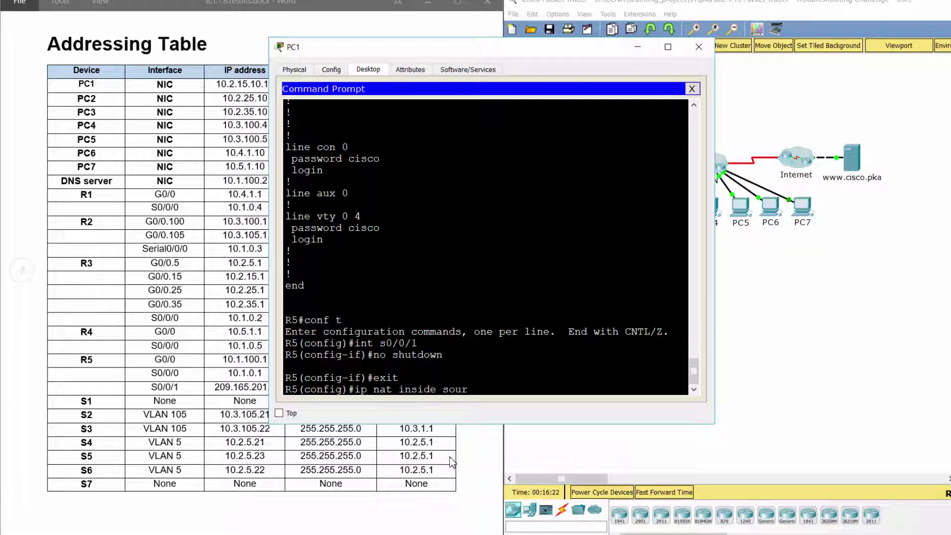
type("ce list 1 pool LAN")
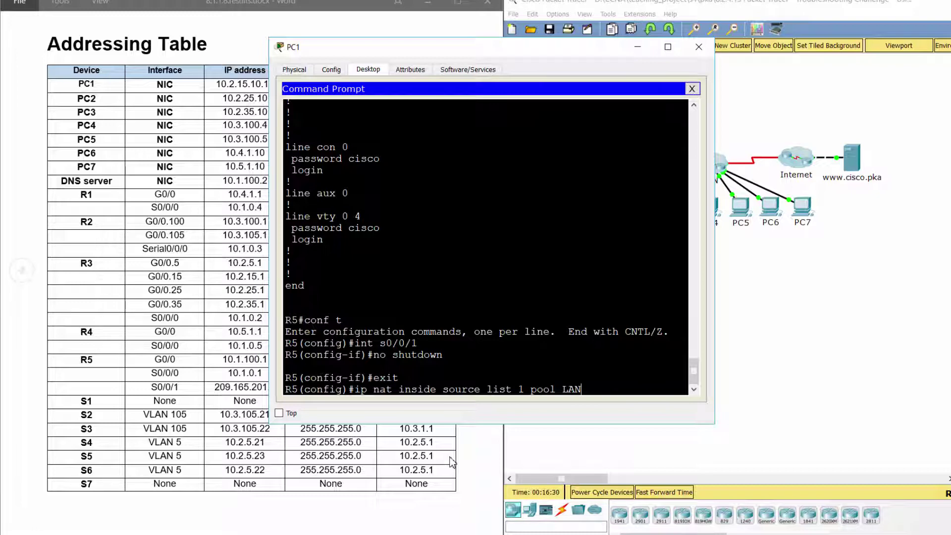
key("Return")
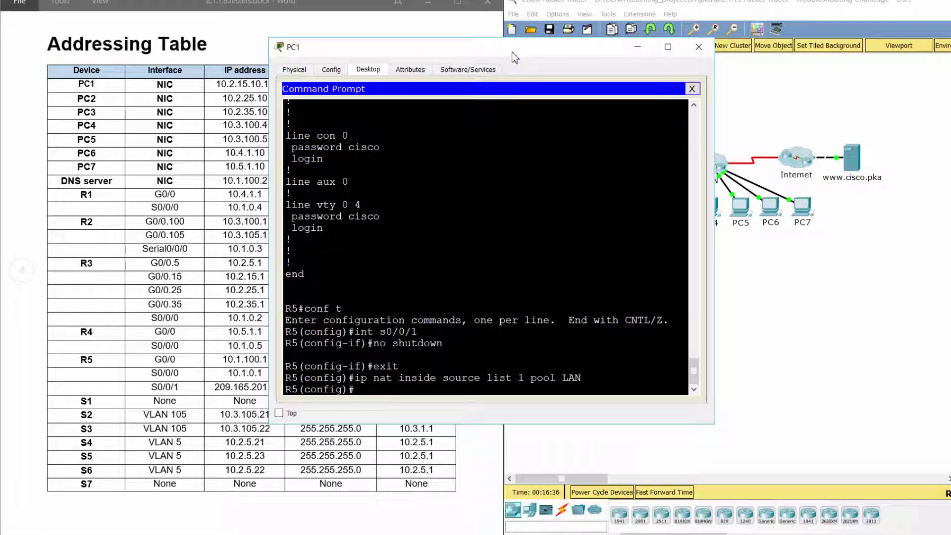
key("alt+Tab")
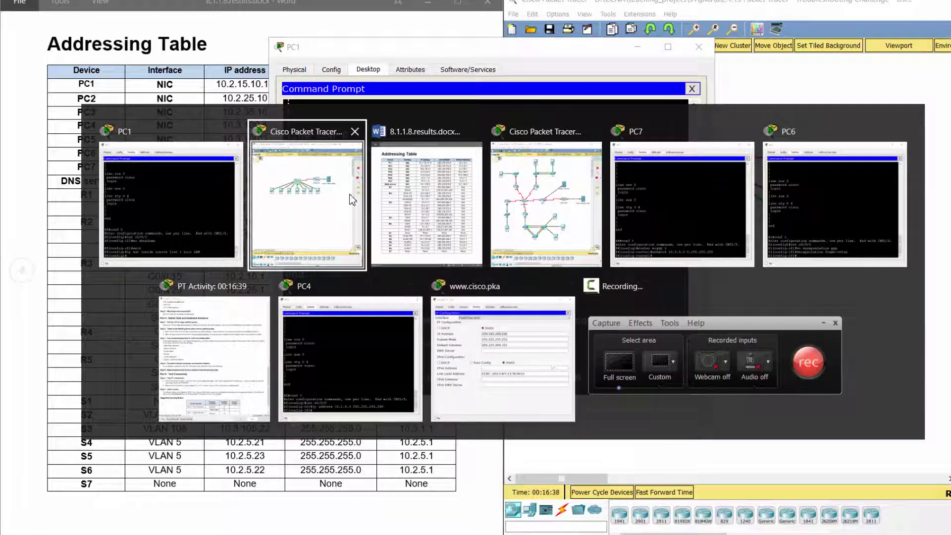
left_click(238, 389)
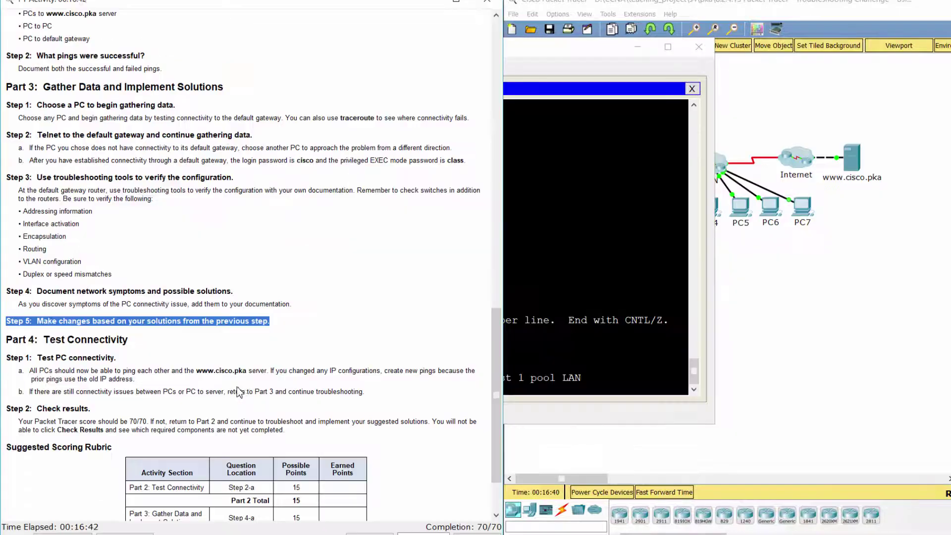
scroll(258, 349, "down", 3)
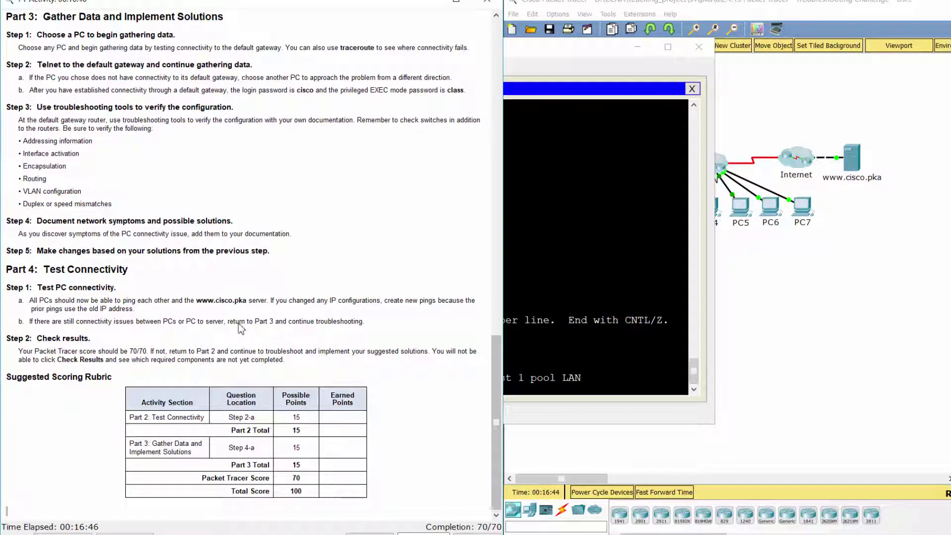
left_click_drag(8, 269, 142, 267)
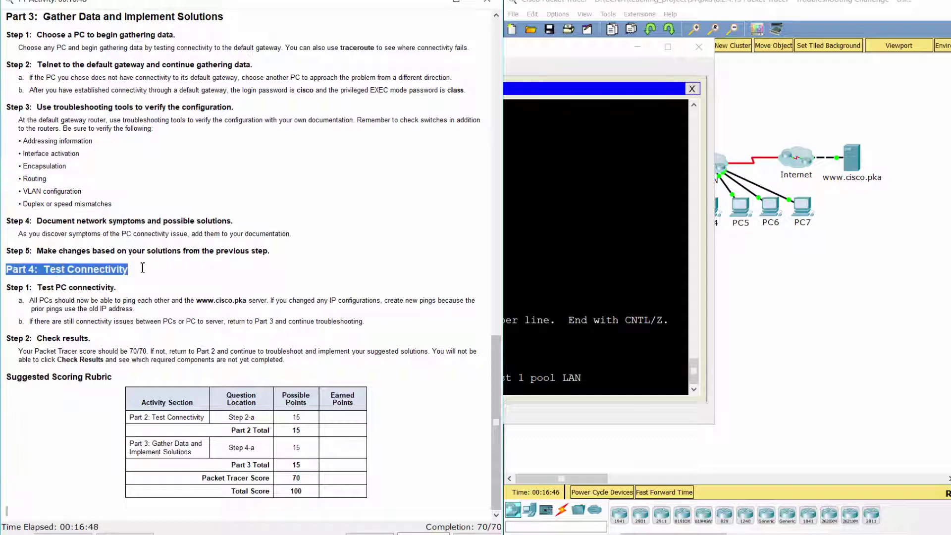
left_click(173, 287)
left_click_drag(8, 287, 132, 287)
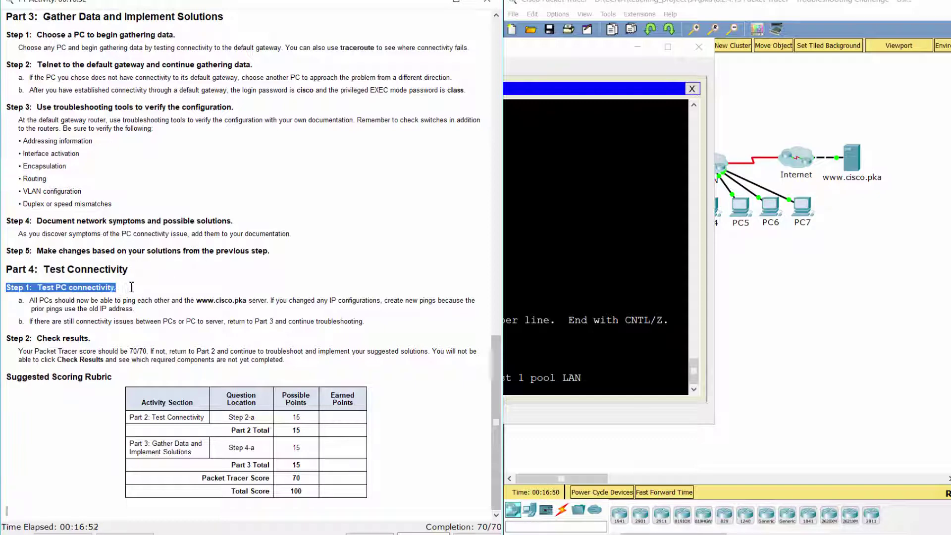
left_click(224, 315)
left_click_drag(12, 303, 468, 321)
left_click(20, 308)
left_click(815, 298)
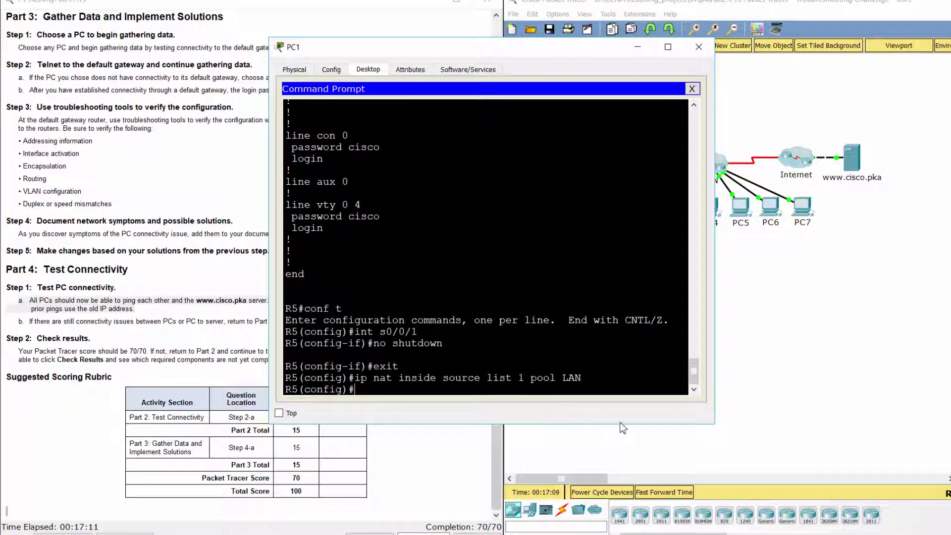
Step: Exit configuration mode and close the telnet sessions to R5 and R3
key("ctrl+z")
type("exit")
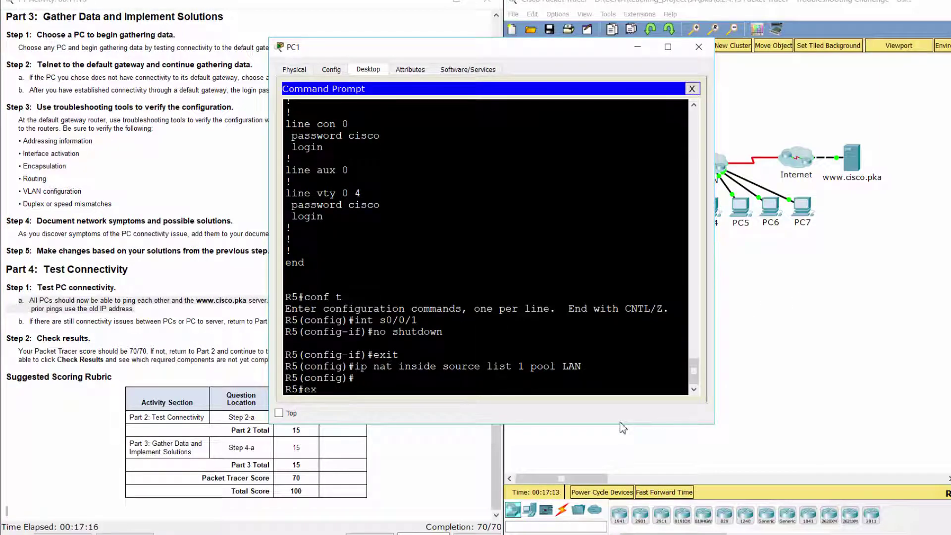
key("BackSpace")
key("BackSpace")
key("BackSpace")
key("BackSpace")
type("exit")
key("Return")
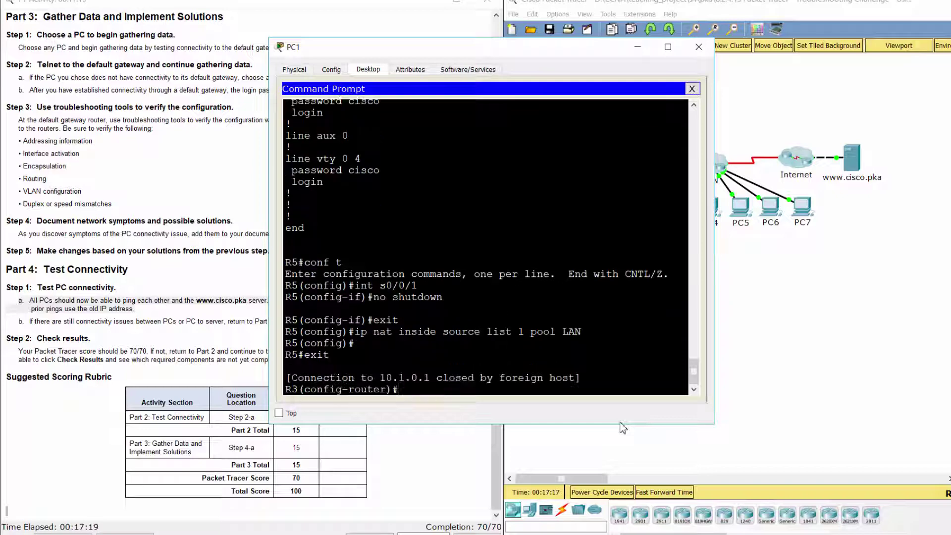
key("ctrl+z")
type("exit")
key("Return")
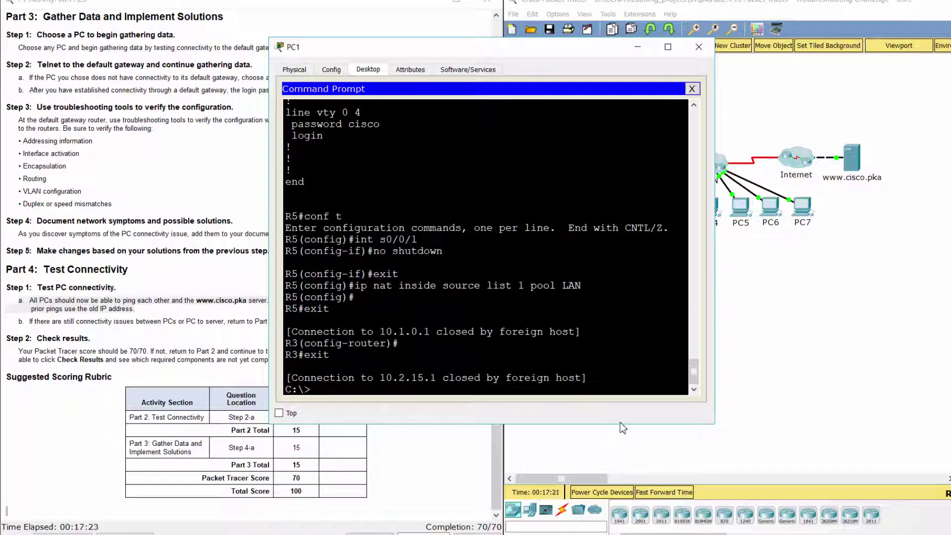
Step: Rerun the ping to 209.165.200.226, confirm the 70/70 target, and start telnet 10.2.15.1
key("Up")
key("Up")
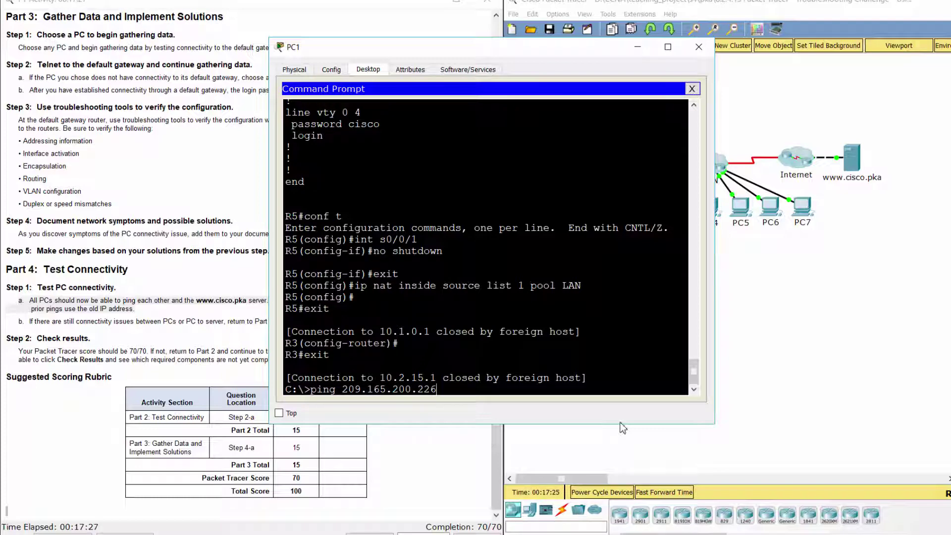
key("Return")
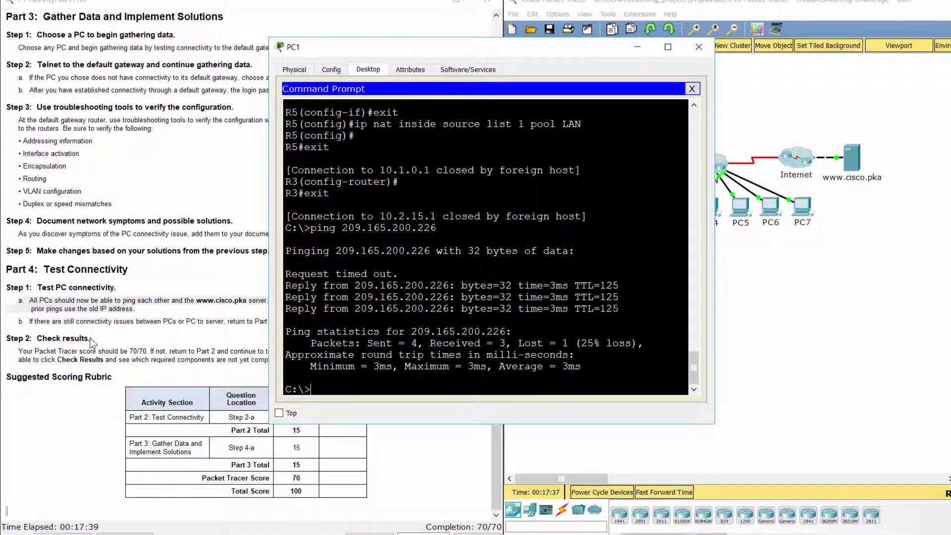
left_click_drag(6, 339, 150, 351)
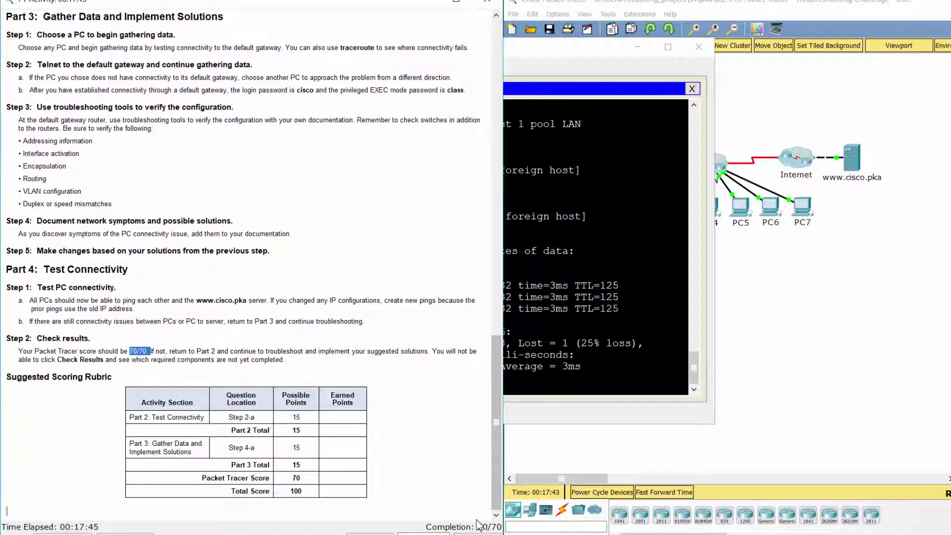
left_click(568, 402)
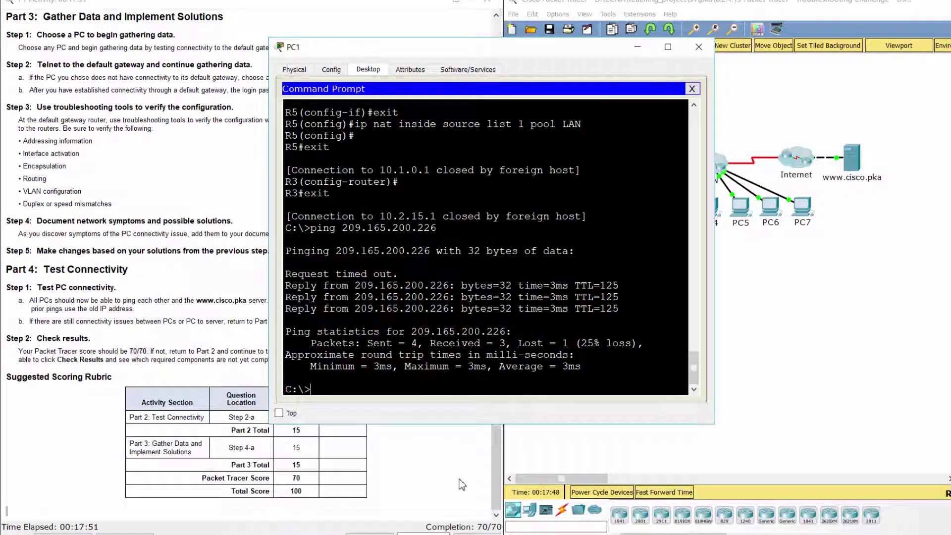
type("telnet 10.2")
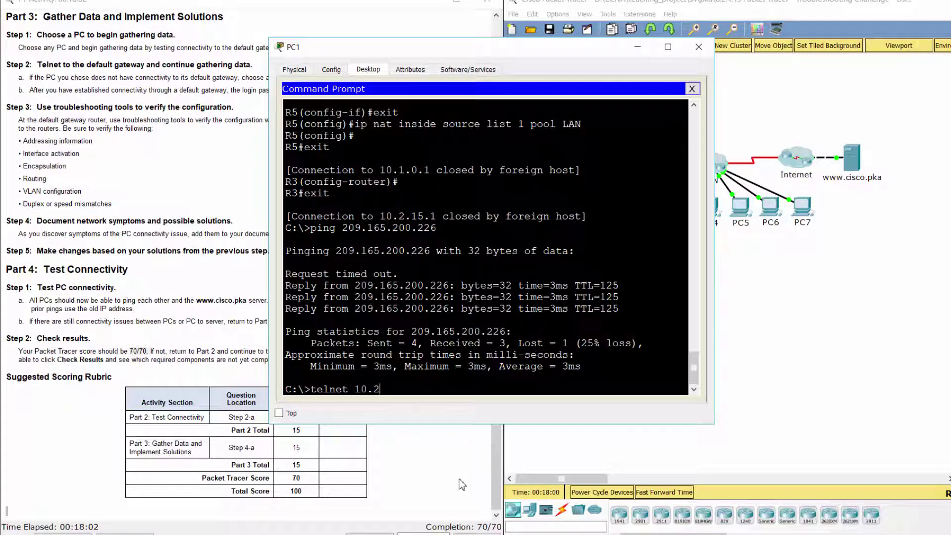
type(".15.1")
Step: Connect to R3 at 10.2.15.1, log in, enter privileged mode and run show run
key("Return")
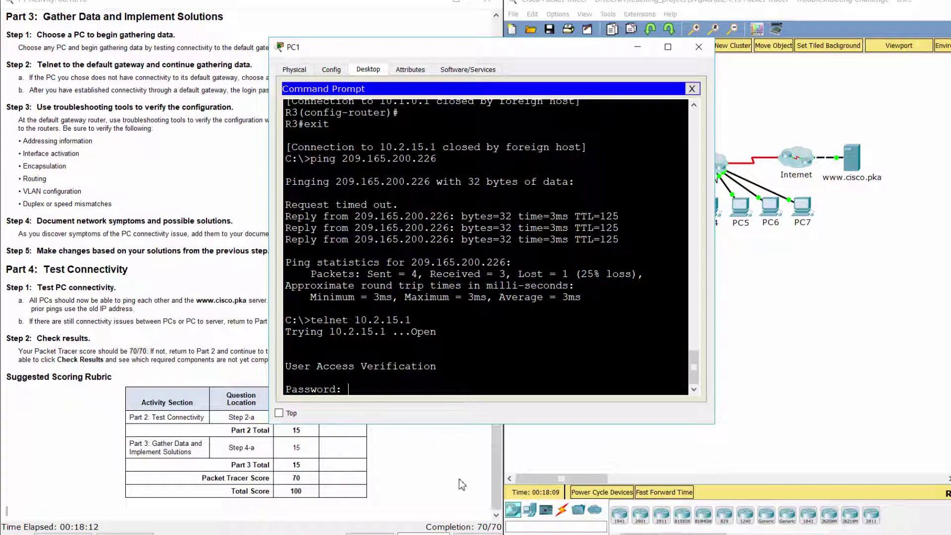
key("Return")
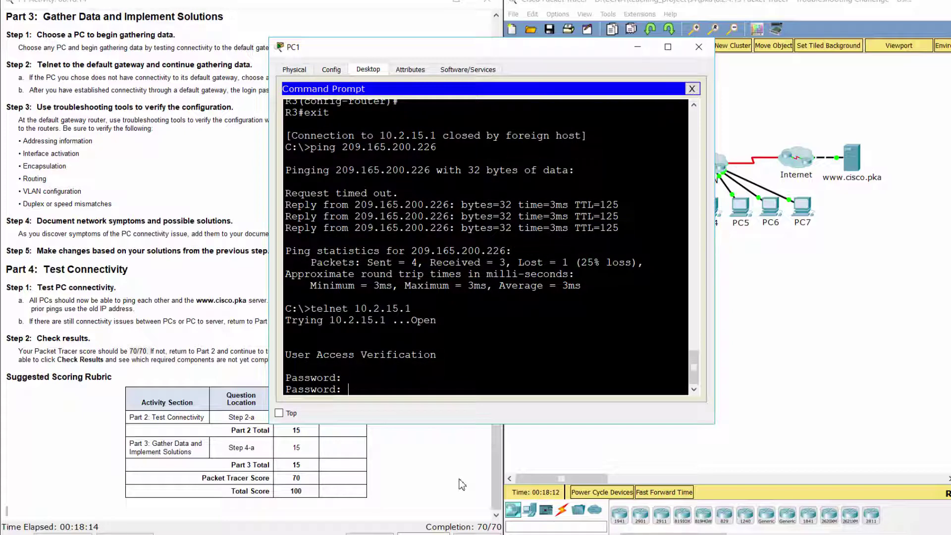
key("Return")
type("ena")
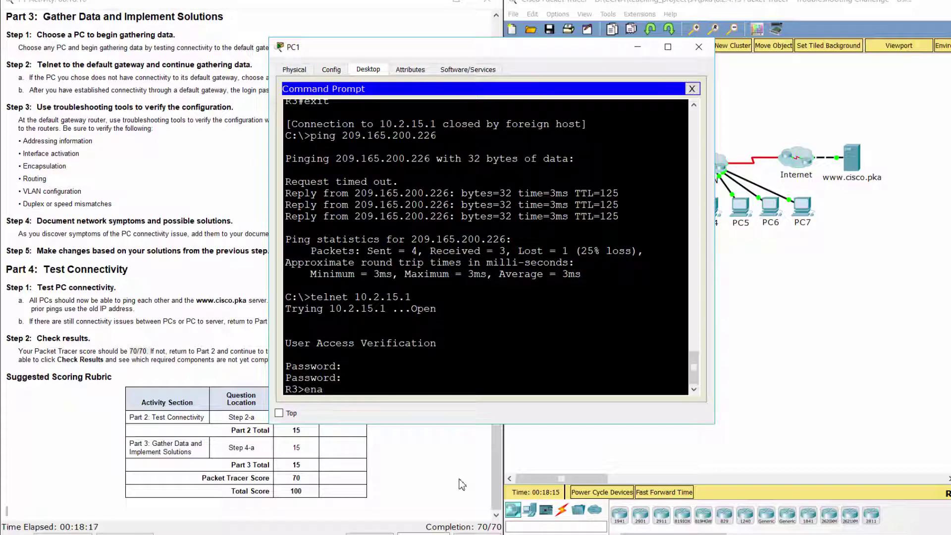
key("Return")
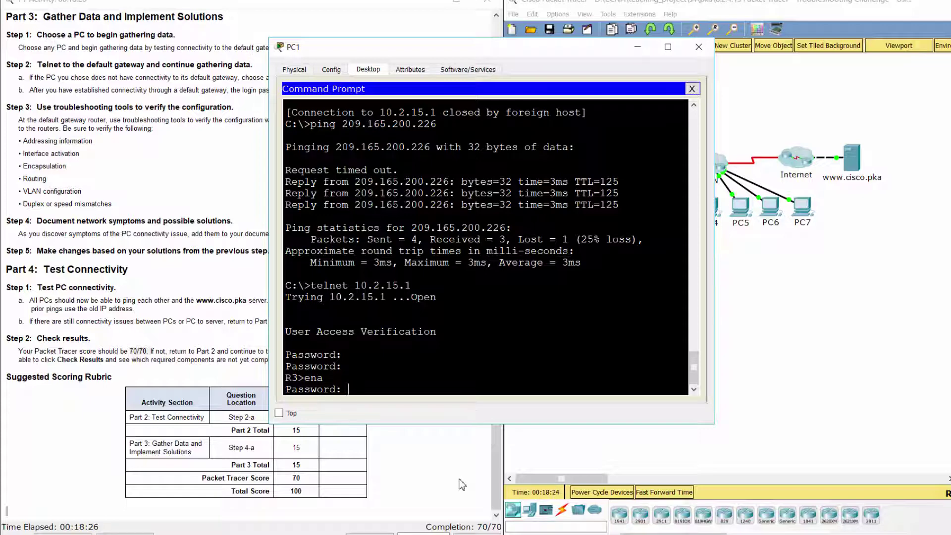
key("Return")
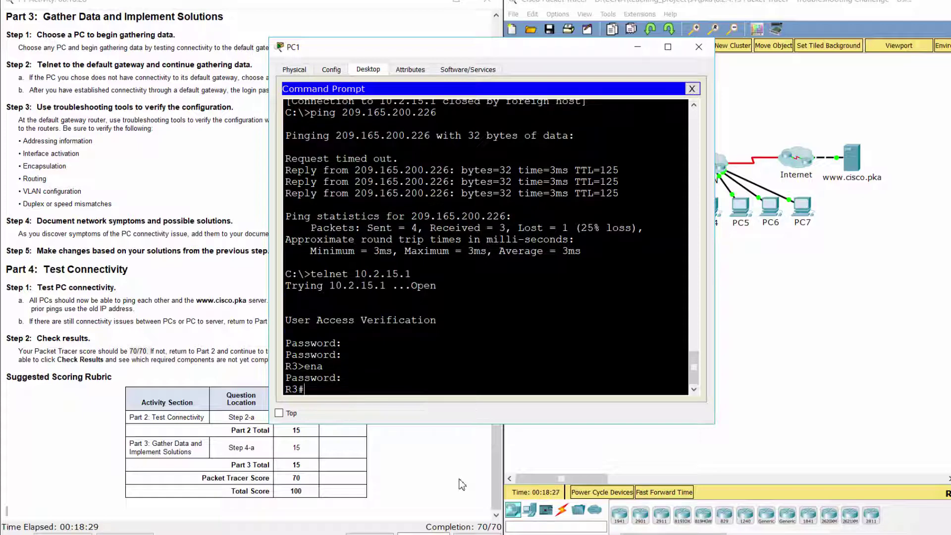
type("show run")
key("Return")
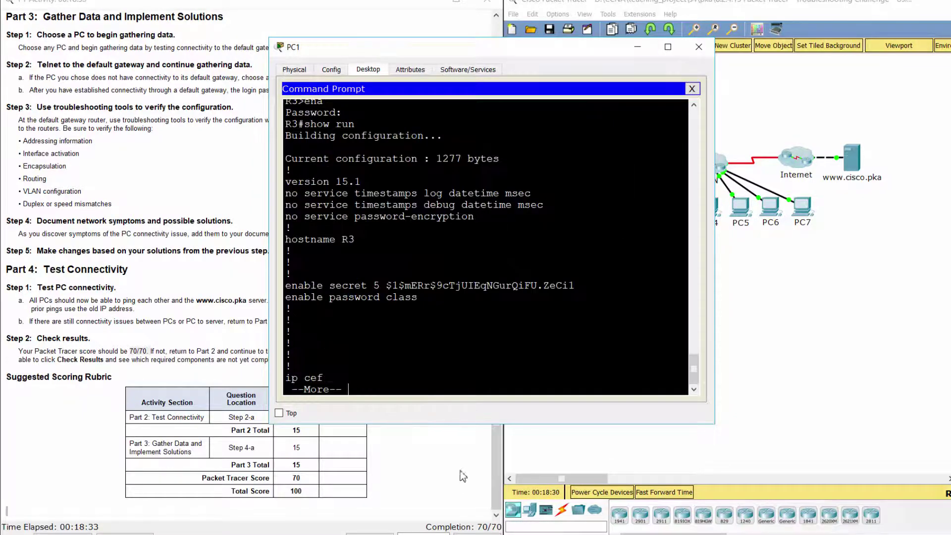
Step: Page through R3's configuration to the EIGRP 1 network 10.0.0.0 section, then begin telnet 10.1
key("space")
key("space")
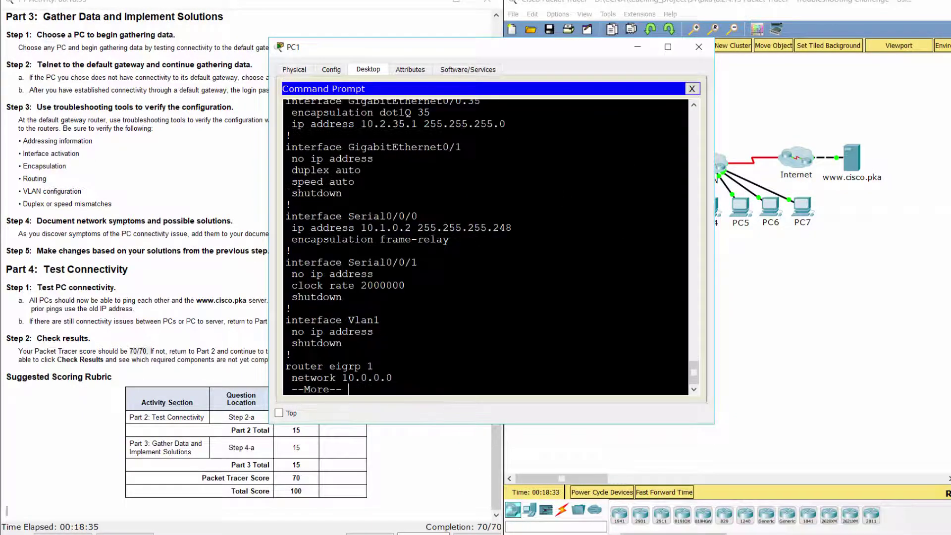
key("space")
scroll(485, 248, "up", 2)
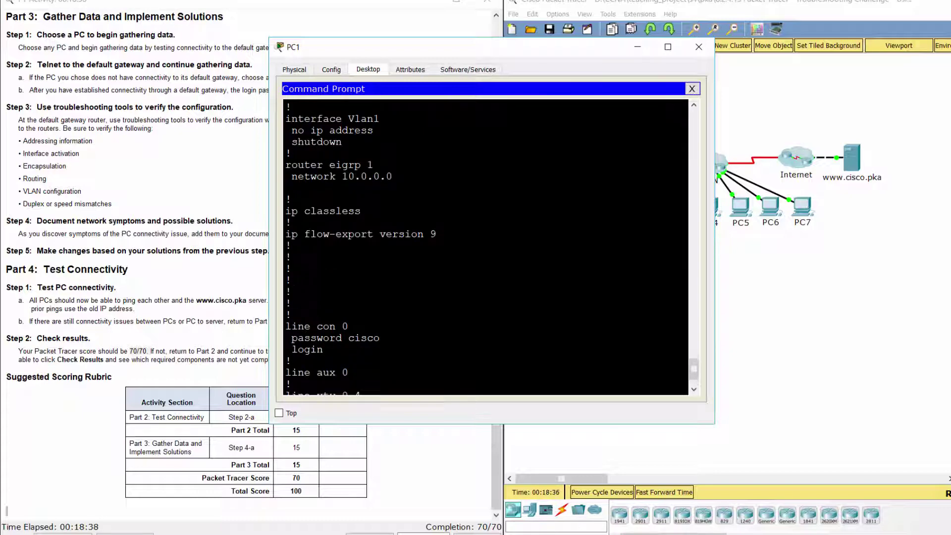
scroll(485, 248, "up", 2)
scroll(486, 248, "down", 4)
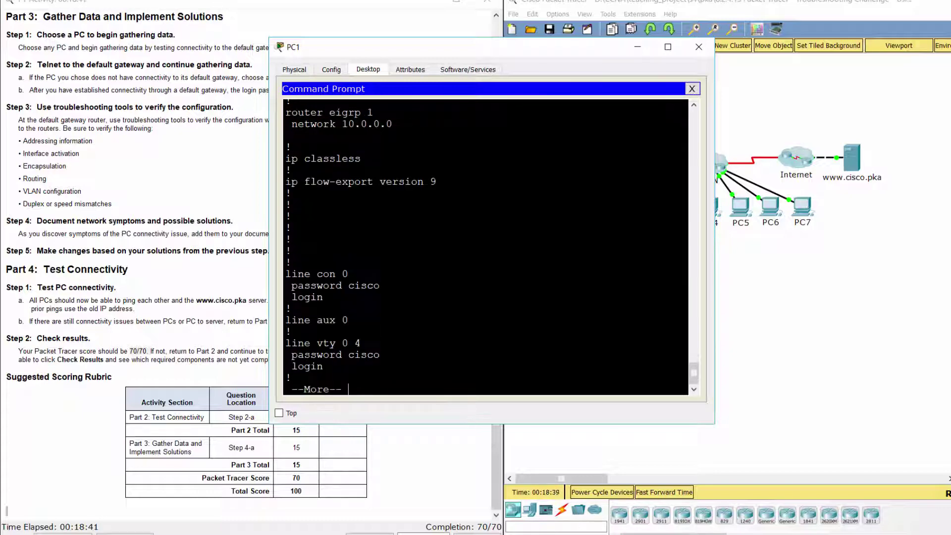
key("space")
scroll(486, 247, "up", 6)
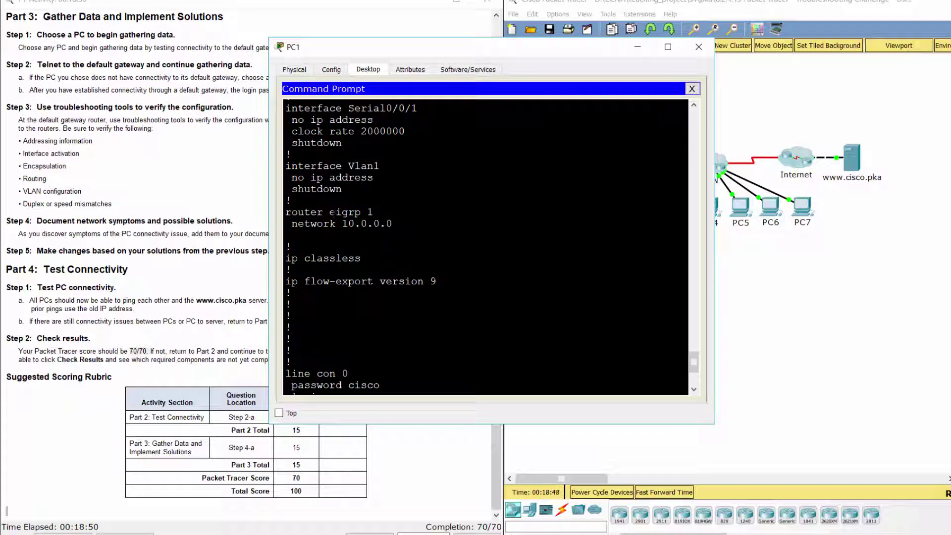
left_click_drag(286, 212, 289, 238)
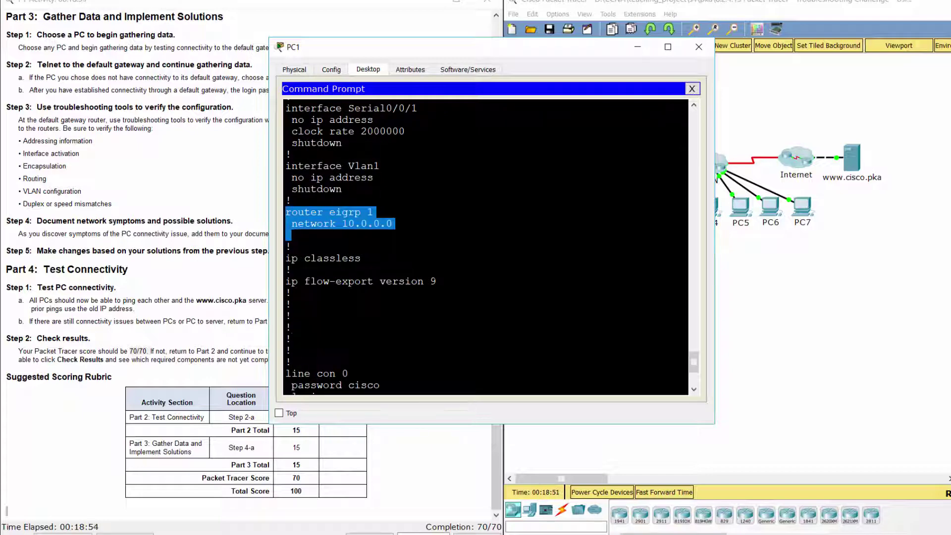
key("ctrl+c")
type("te")
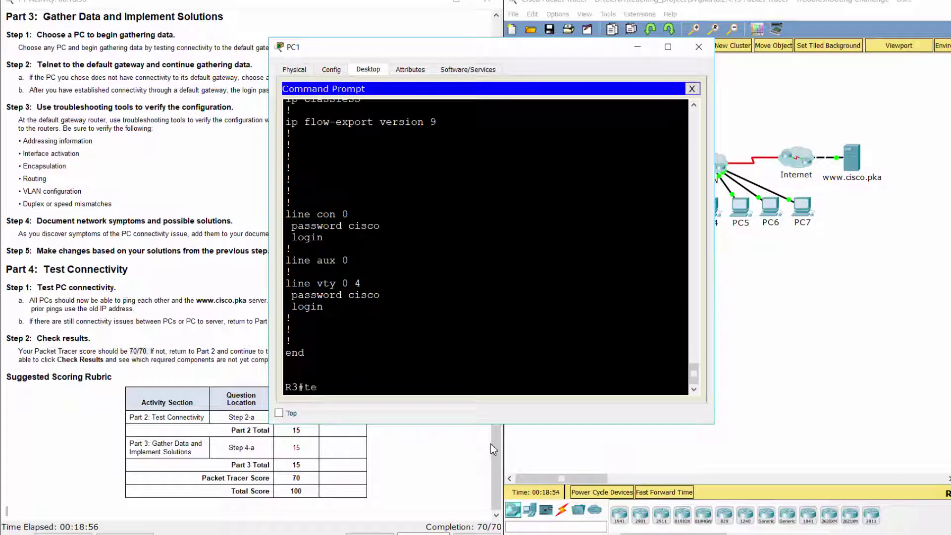
type("lnet 10.1.")
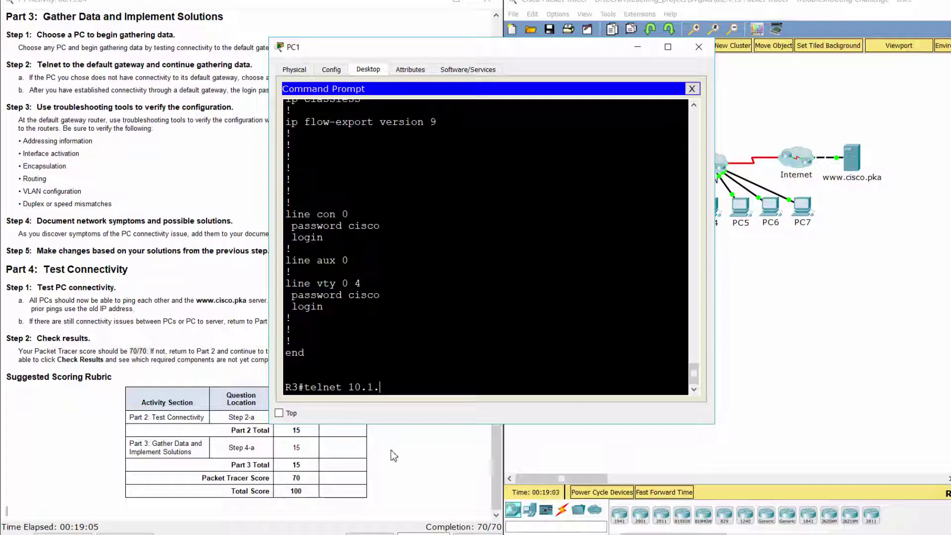
Step: Check R5's address in the addressing table, then telnet to 10.1.0.1, log in, enable and run show run
key("alt+Tab")
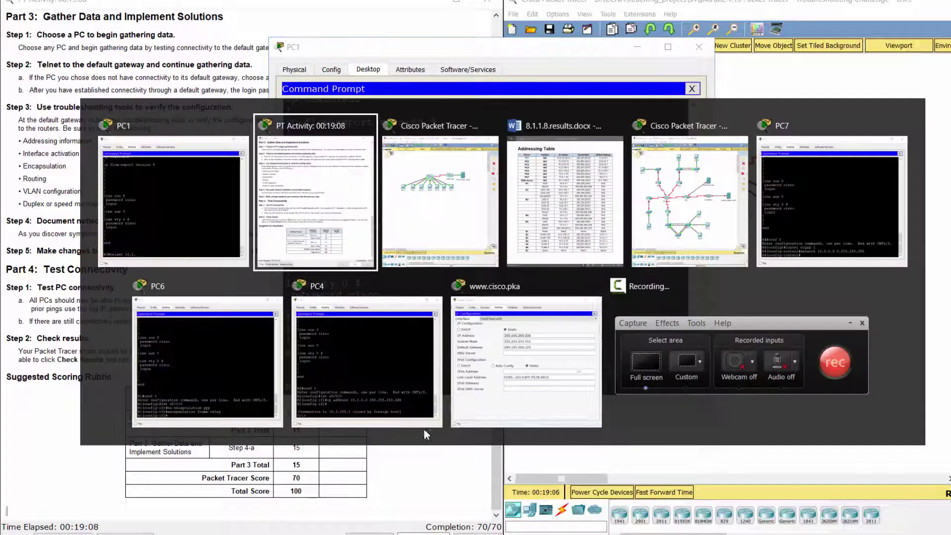
left_click(543, 193)
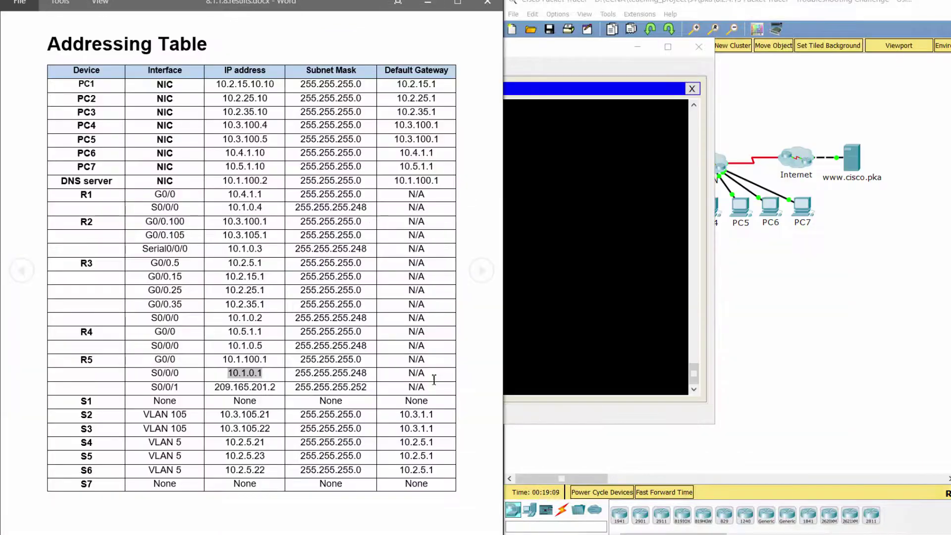
key("alt+Tab")
type("0.1")
key("Return")
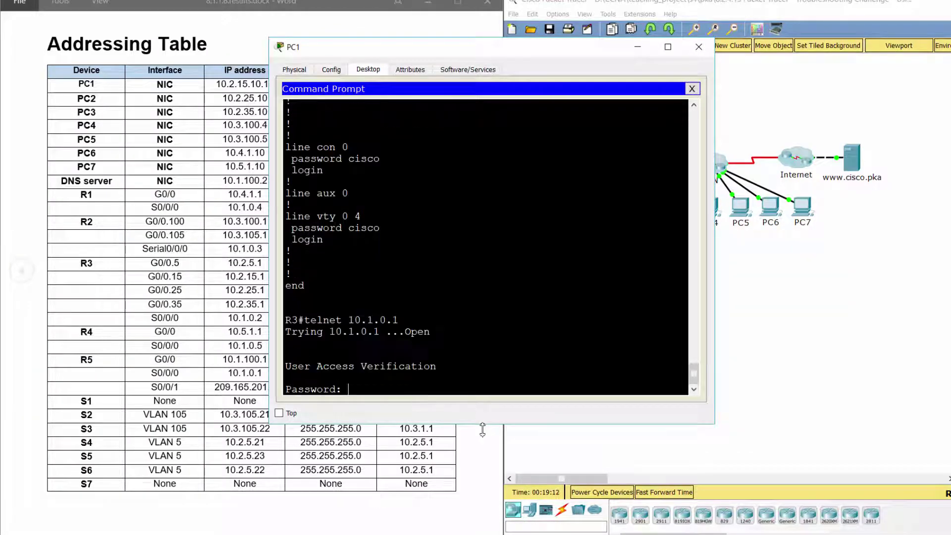
type("cisco")
key("Return")
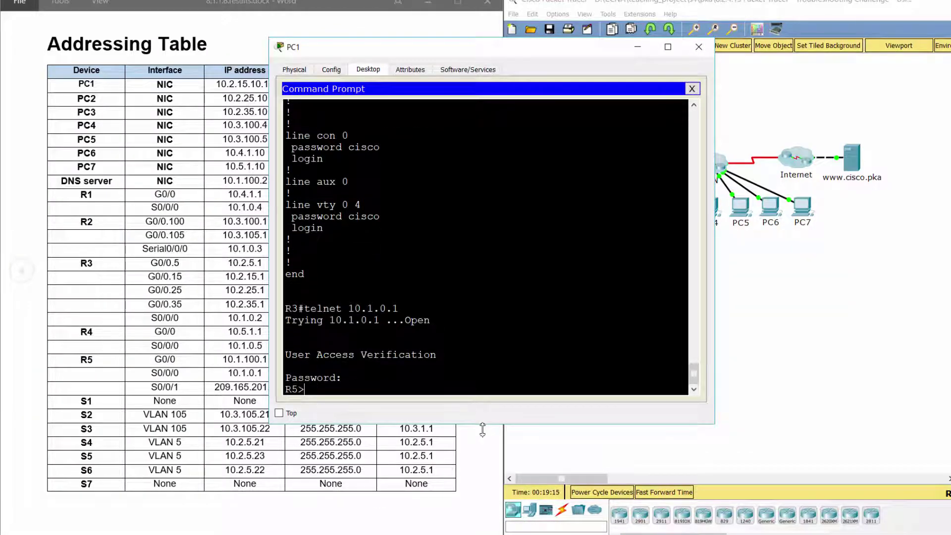
type("ena")
key("Return")
type("cisco")
key("Return")
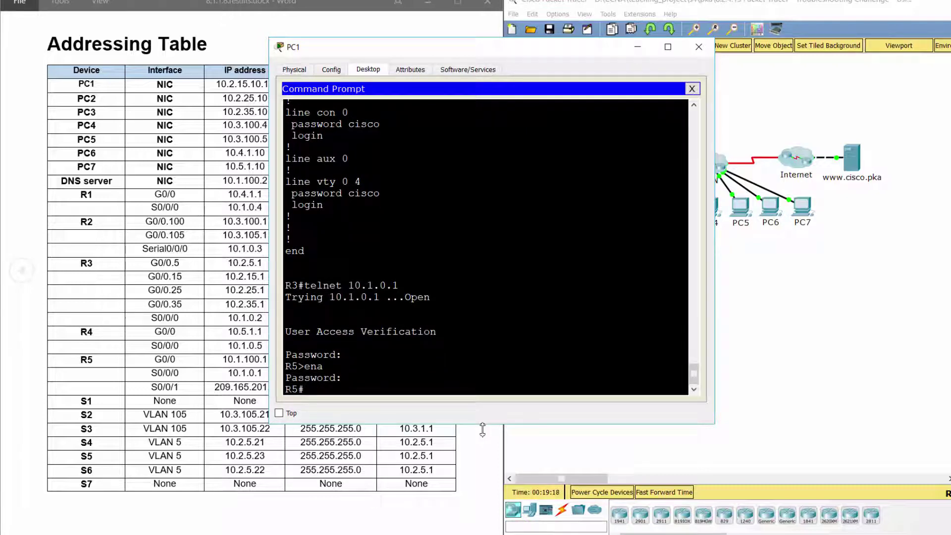
type("show run")
key("Return")
Step: Page through R5's configuration and verify the NAT pool LAN and inside source list 1 lines
key("space")
key("space")
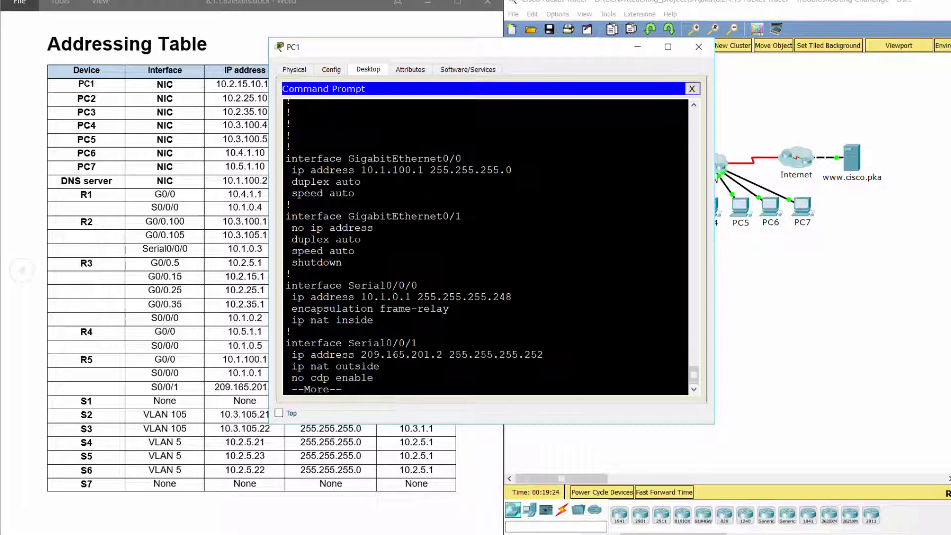
key("space")
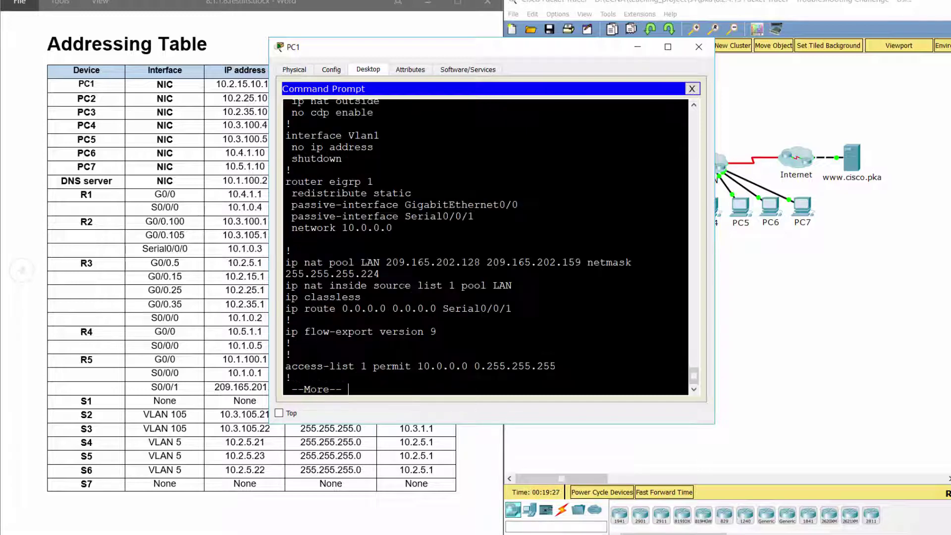
scroll(486, 247, "up", 3)
scroll(485, 248, "up", 2)
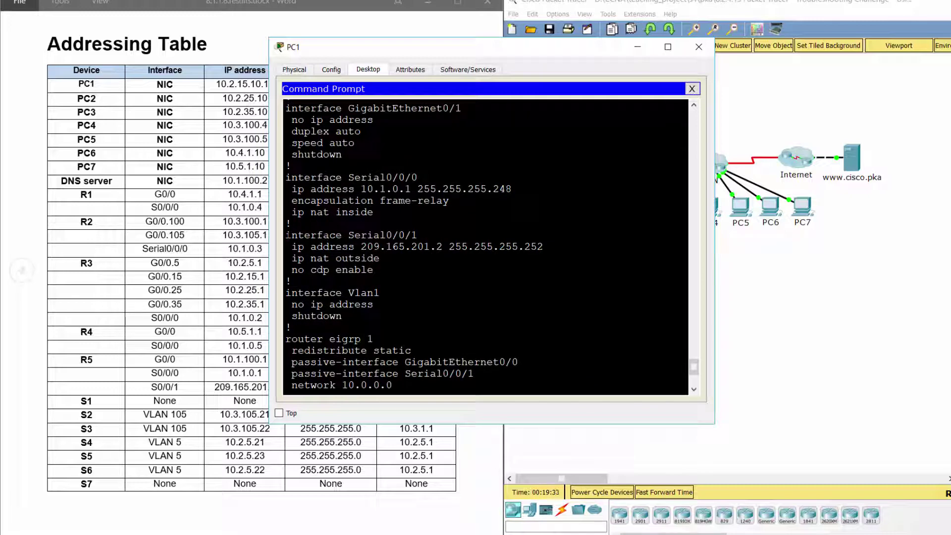
left_click_drag(286, 235, 374, 271)
scroll(426, 286, "down", 5)
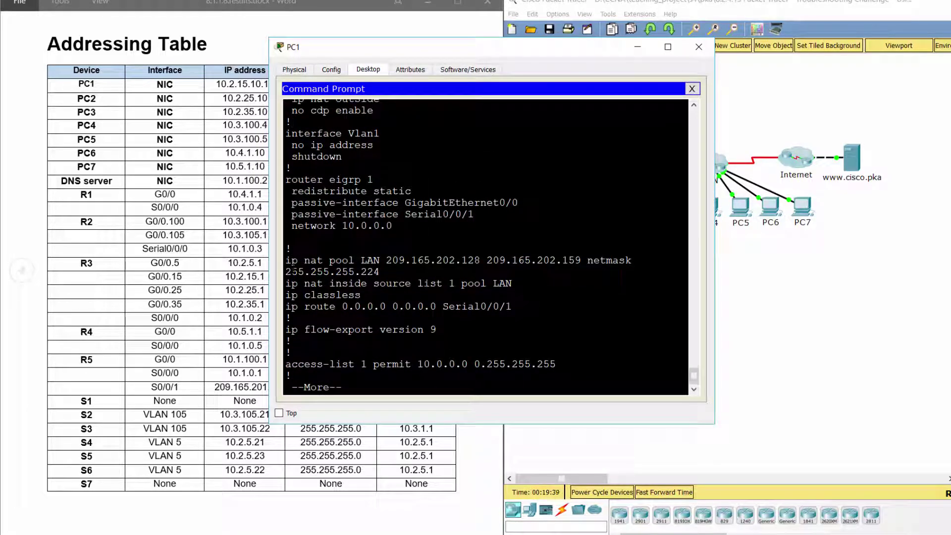
left_click_drag(286, 260, 512, 283)
key("space")
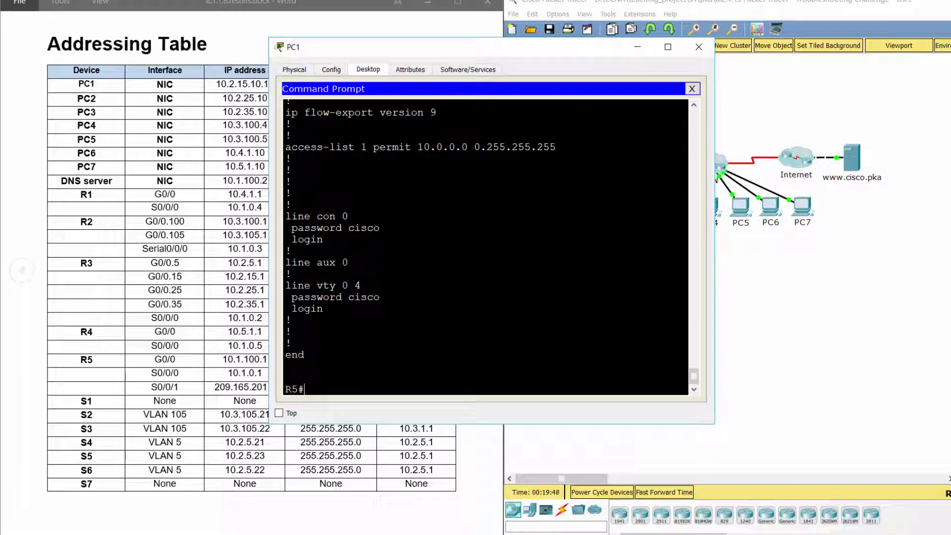
left_click(777, 337)
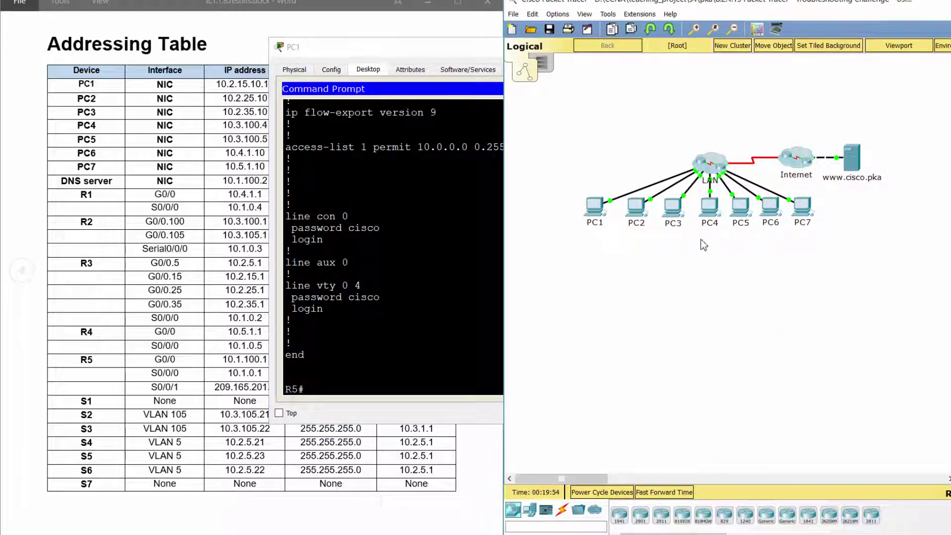
Step: From PC4, telnet to R2 at 10.3.100.1 and log in with the login and enable passwords
left_click(710, 209)
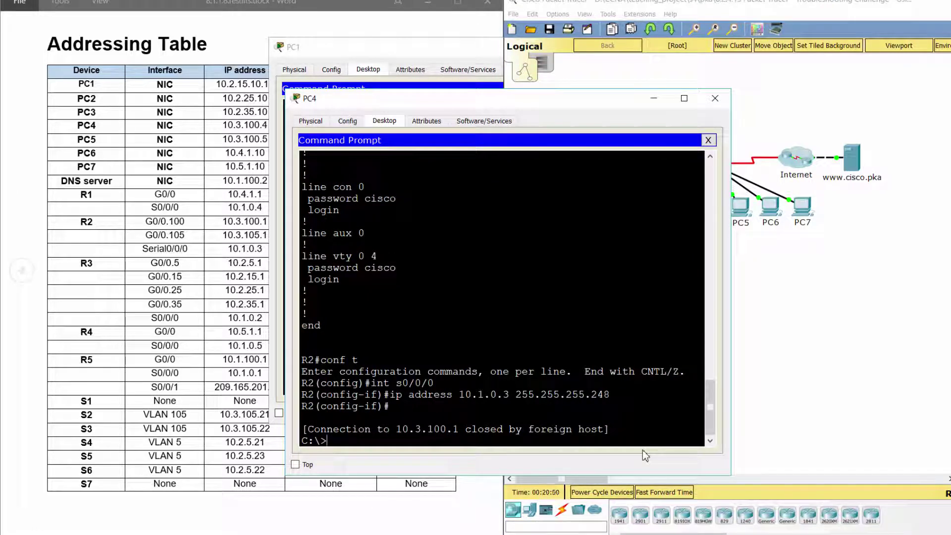
type("telnet")
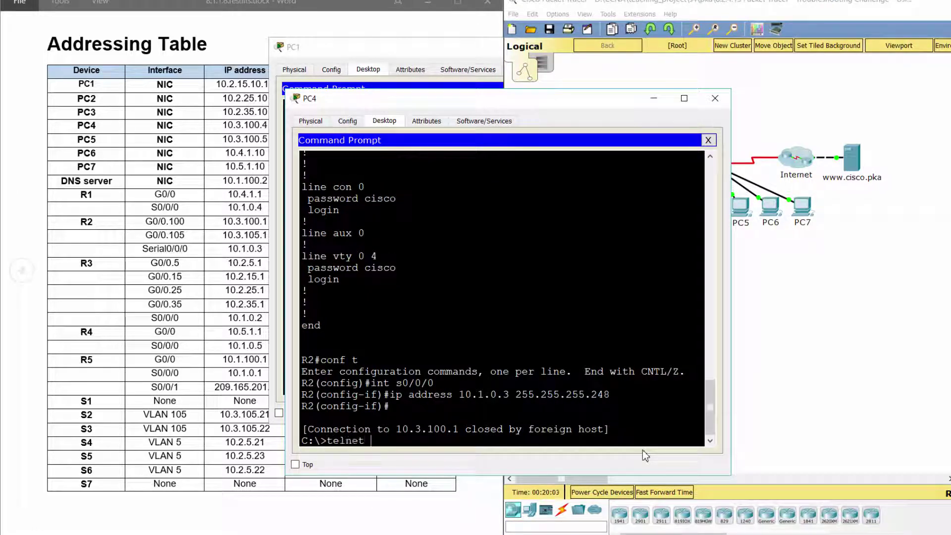
type(" 10.3.100.1")
key("Return")
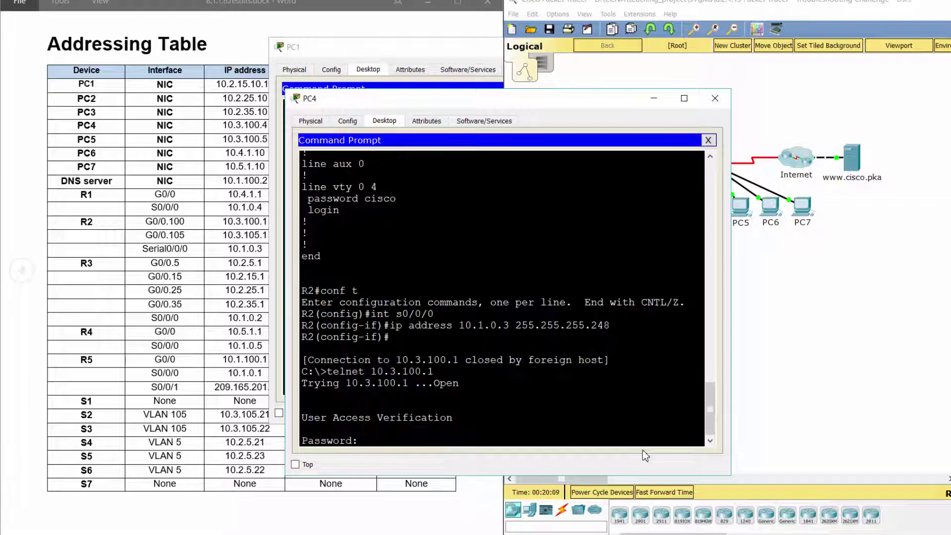
type("cisco")
key("Return")
type("ena")
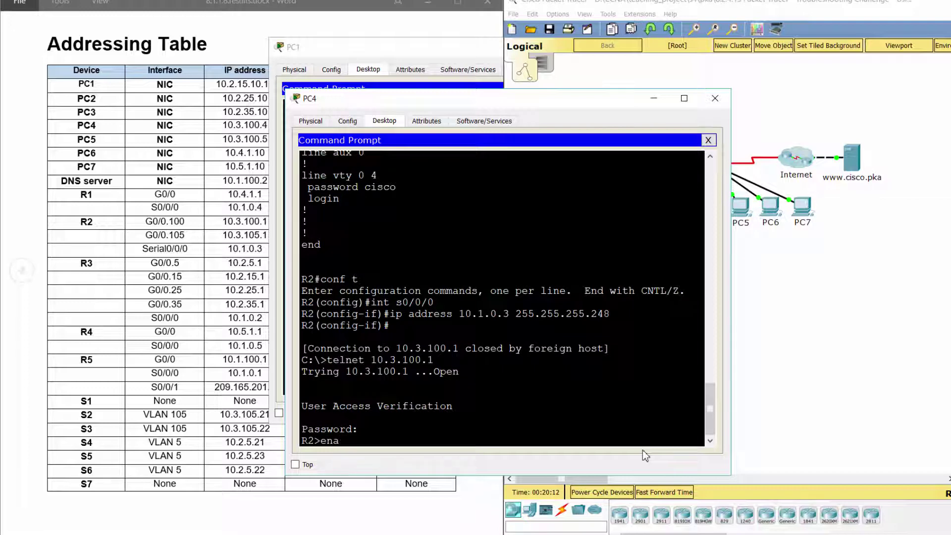
key("Return")
type("class")
key("Return")
Step: Show R2's running config and highlight Serial0/0/0's encapsulation frame-relay line
type("show run")
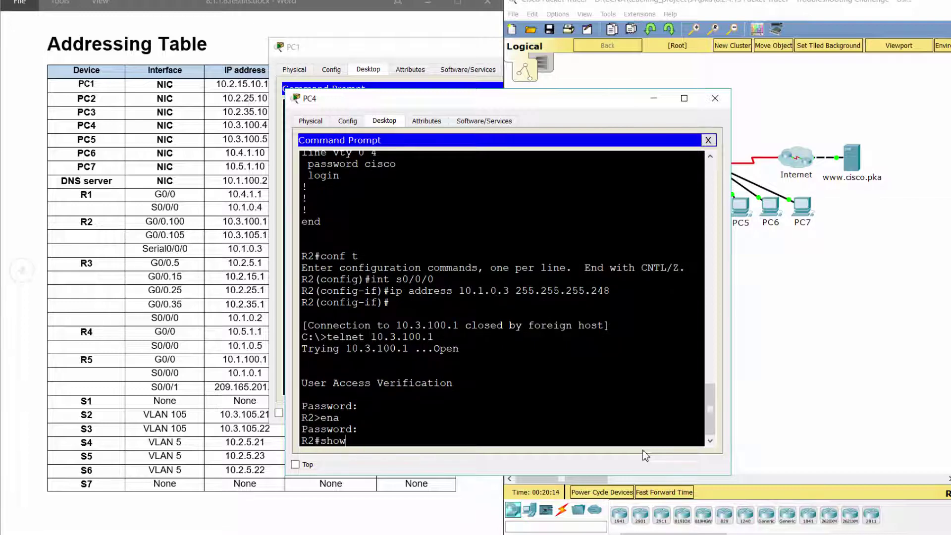
key("Return")
key("space")
key("space")
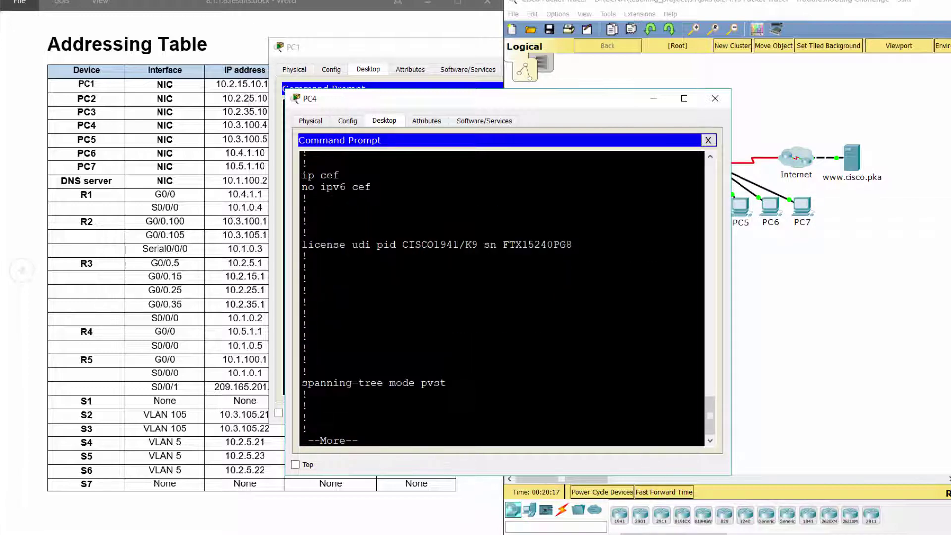
key("space")
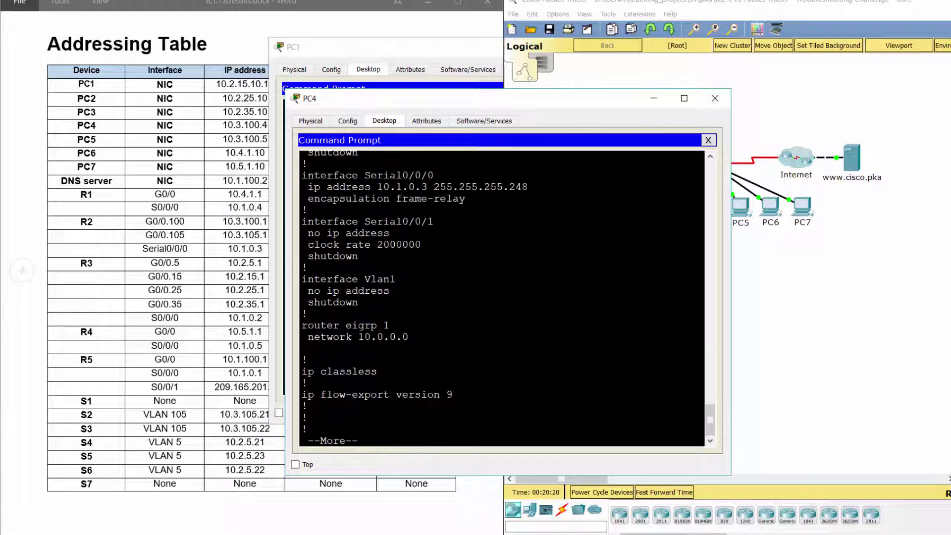
key("space")
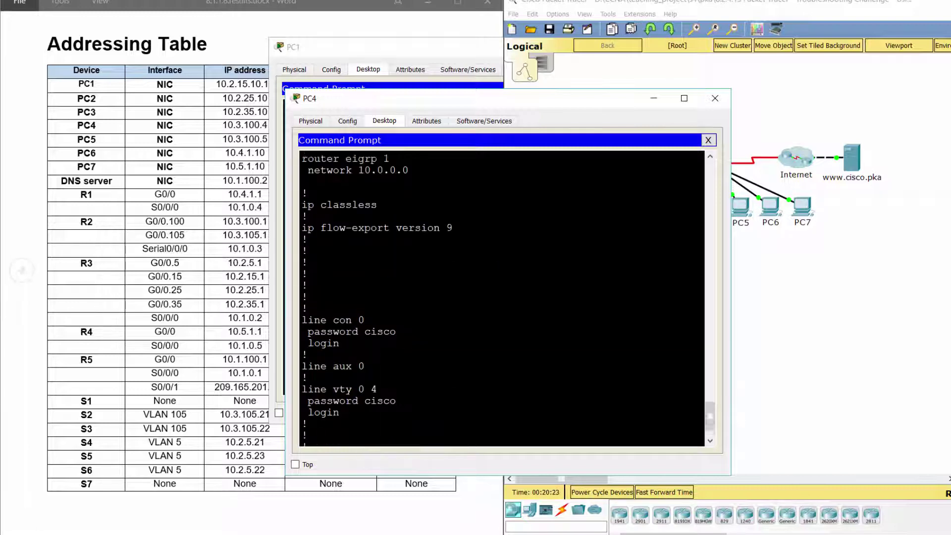
scroll(501, 298, "up", 5)
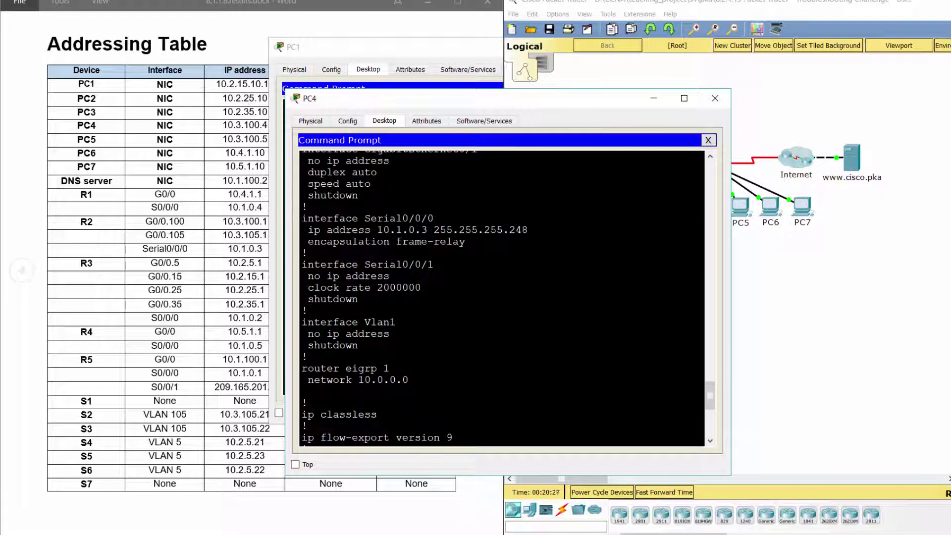
left_click_drag(303, 218, 466, 241)
left_click(466, 241)
left_click_drag(308, 241, 465, 242)
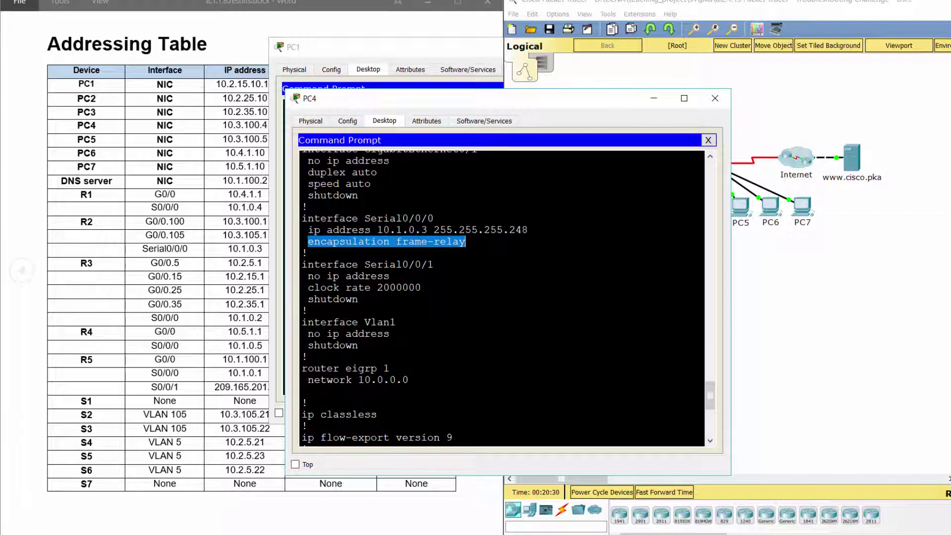
left_click(308, 253)
left_click(801, 289)
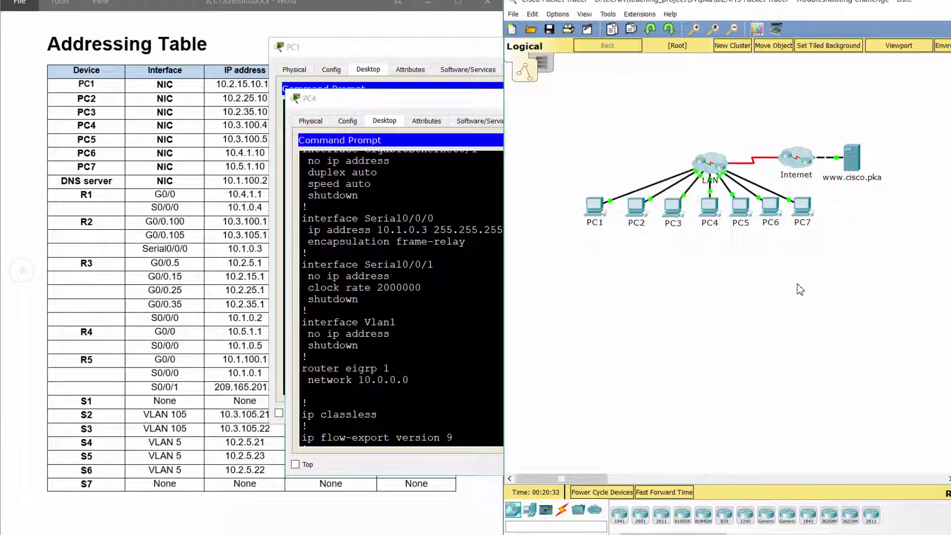
left_click(769, 218)
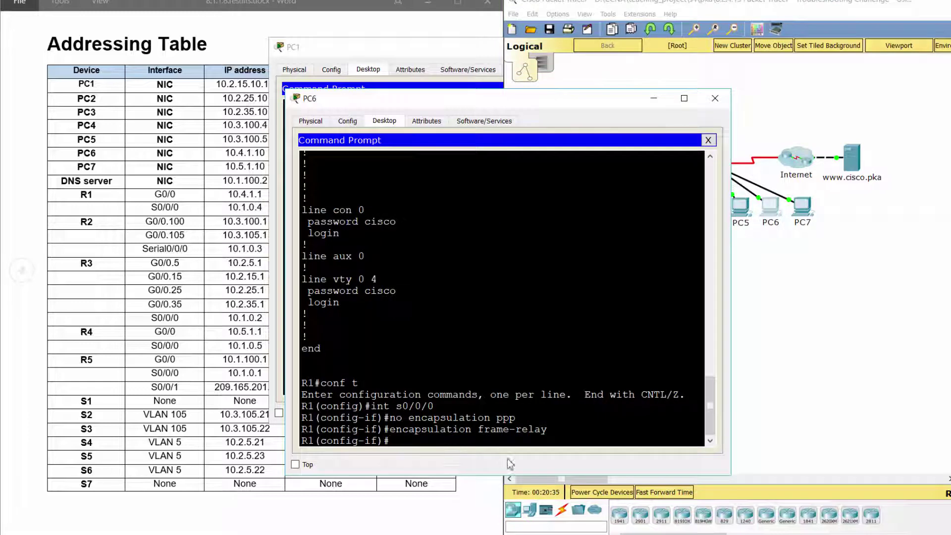
Step: Run do show run on R1 and highlight Serial0/0/0's encapsulation frame-relay line
type("do show run")
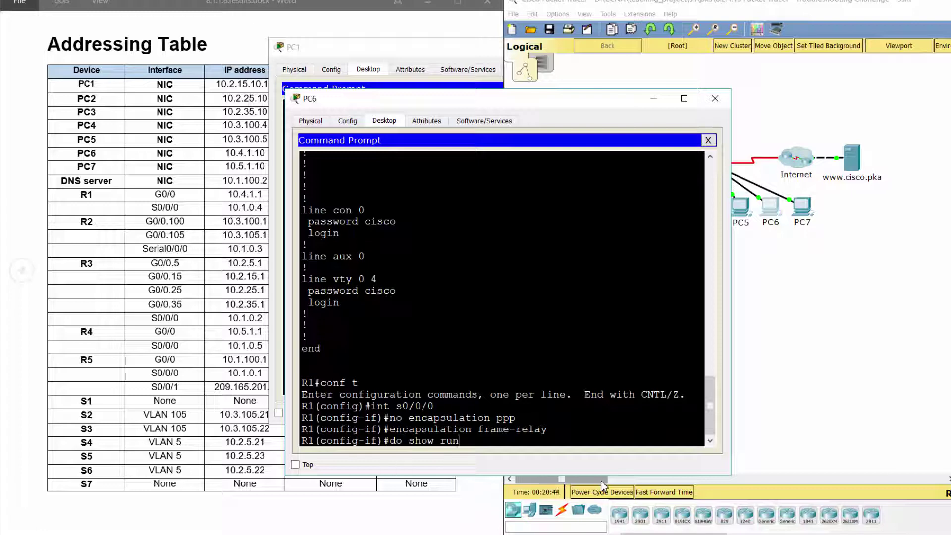
key("Return")
key("space")
key("space")
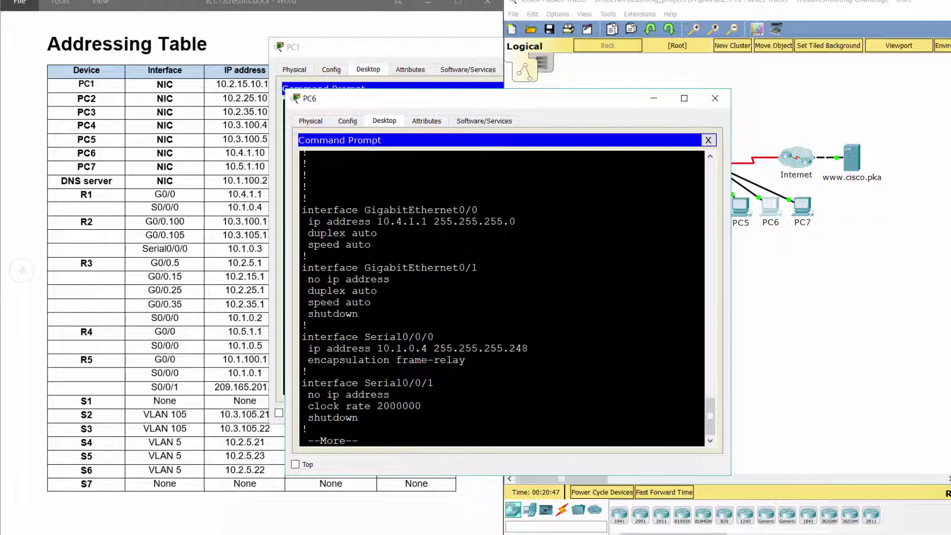
left_click_drag(305, 336, 434, 337)
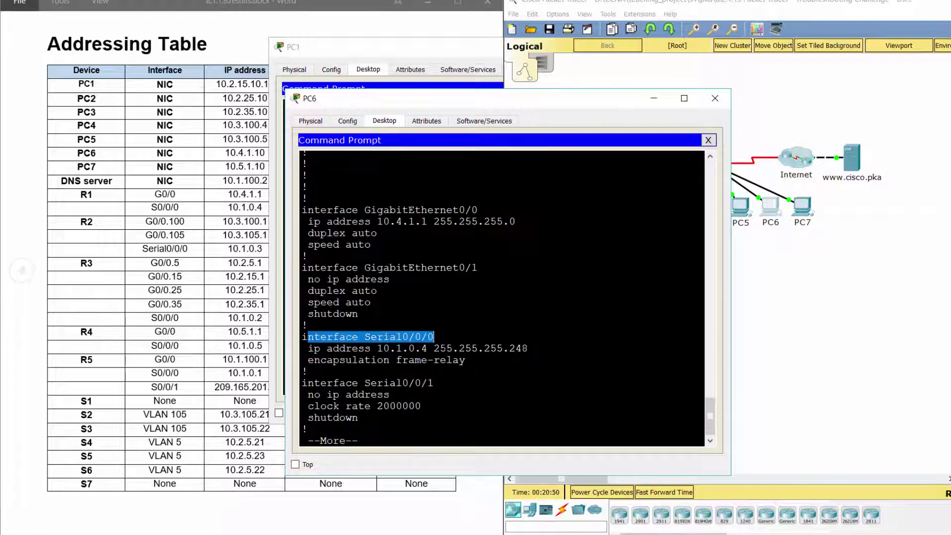
left_click_drag(307, 360, 466, 360)
Step: Bring PC4's R2 session back to the front and scroll up its output
left_click(773, 254)
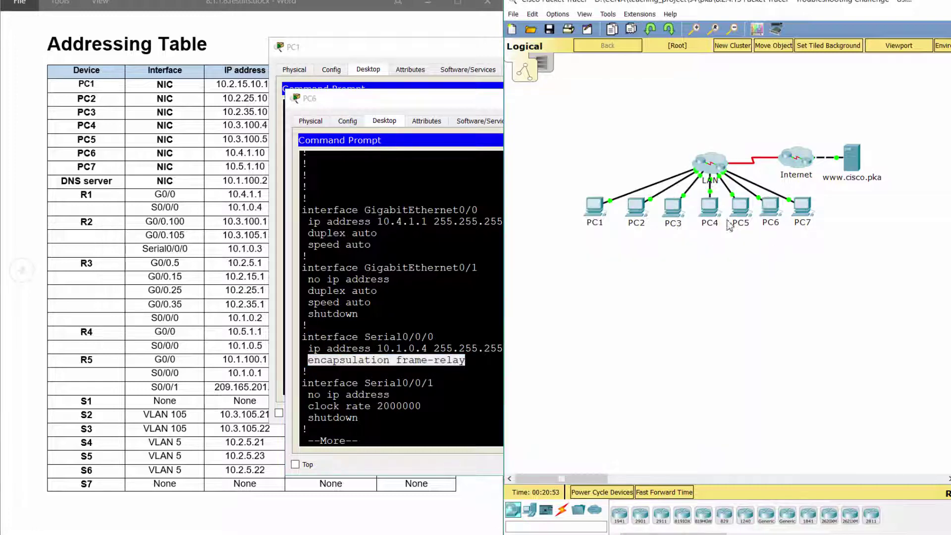
left_click(710, 208)
scroll(501, 298, "up", 3)
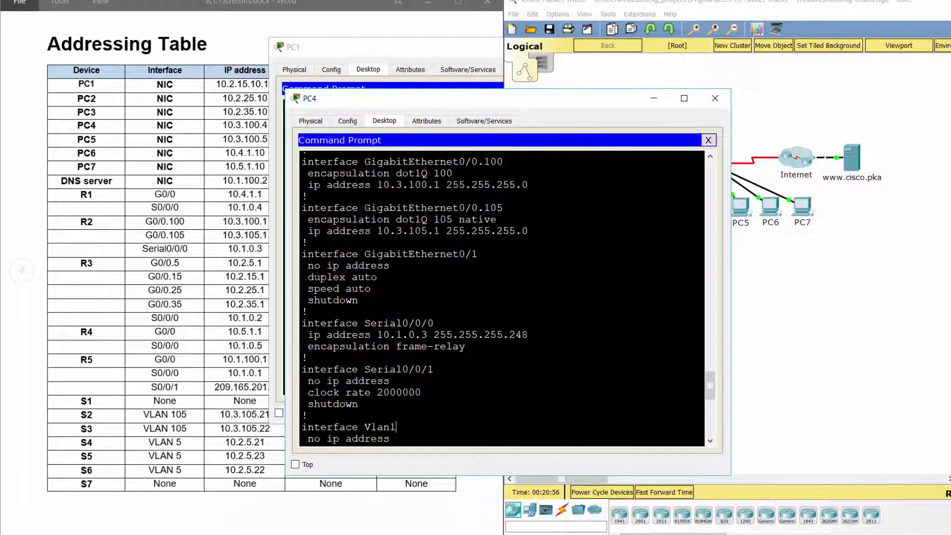
Step: Confirm R4's running config shows router eigrp 1 with network 10.0.0.0
left_click_drag(307, 323, 466, 347)
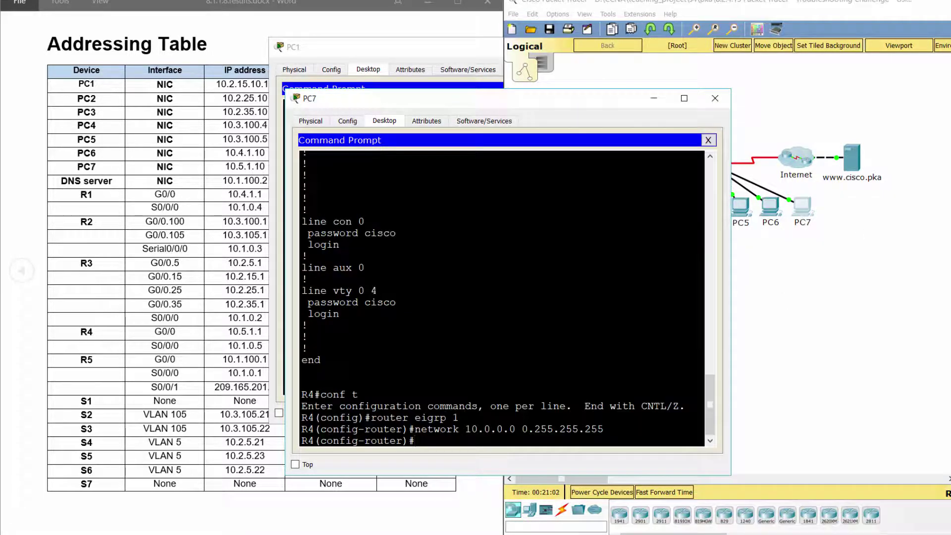
key("Return")
type("do show")
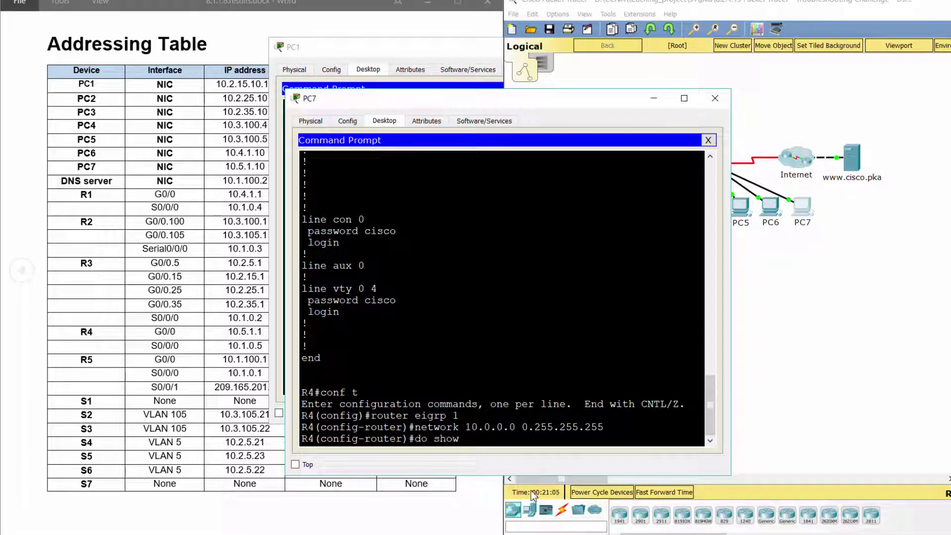
type(" run")
key("Return")
key("space")
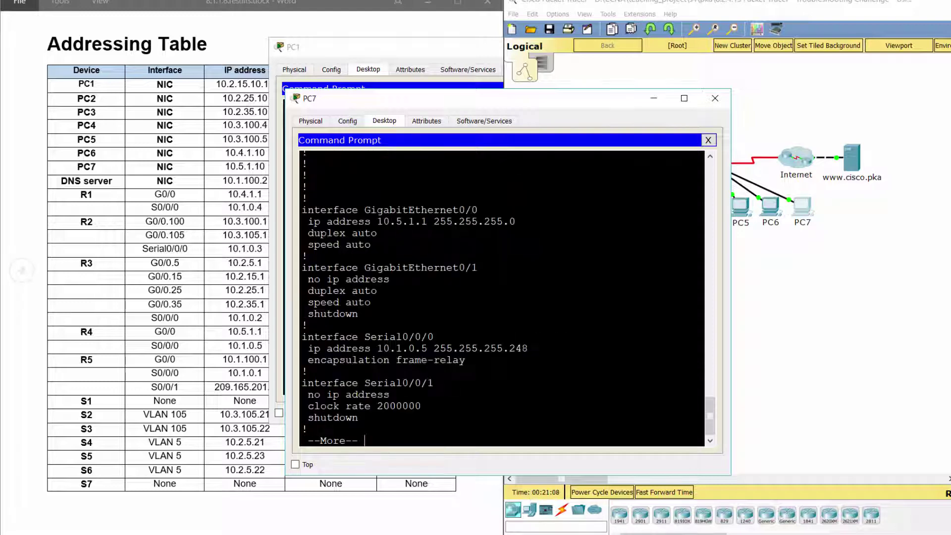
key("space")
key("space")
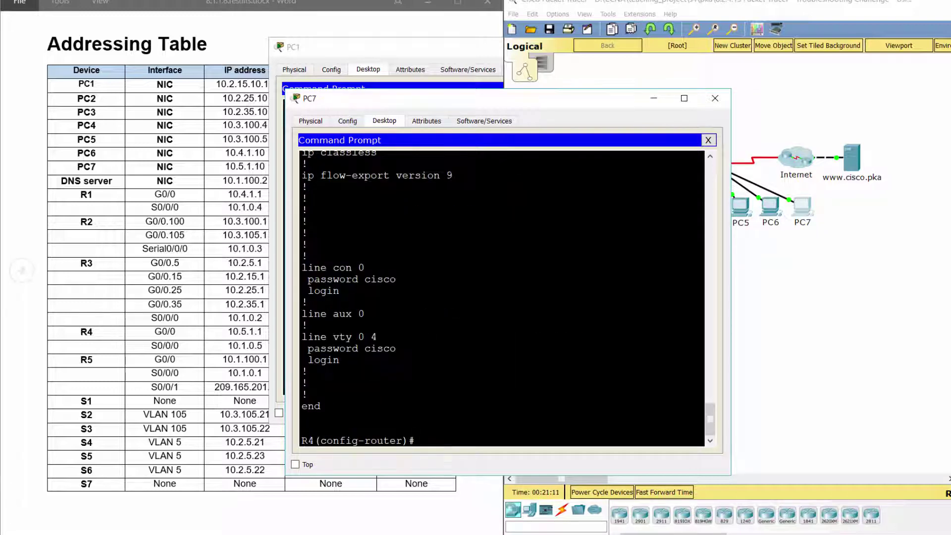
scroll(501, 297, "up", 5)
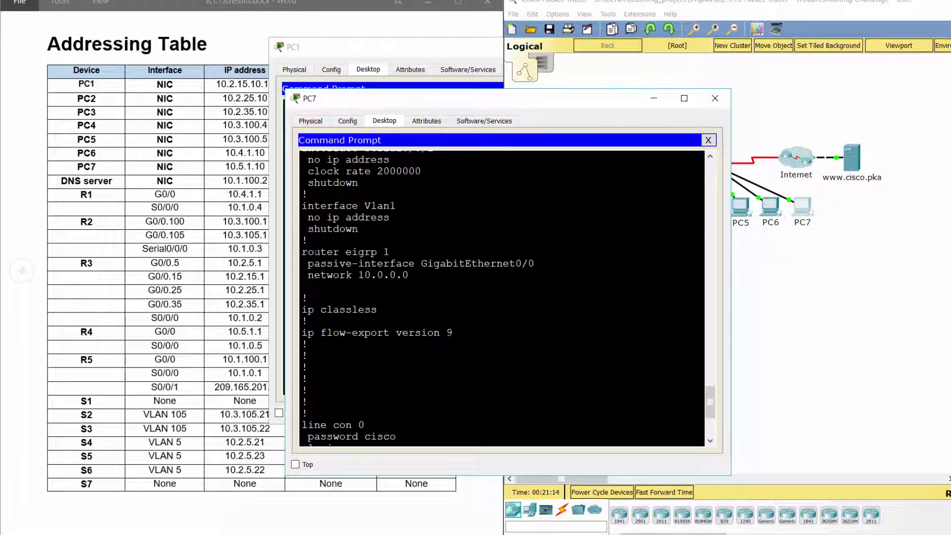
left_click_drag(302, 252, 390, 252)
left_click_drag(301, 274, 409, 275)
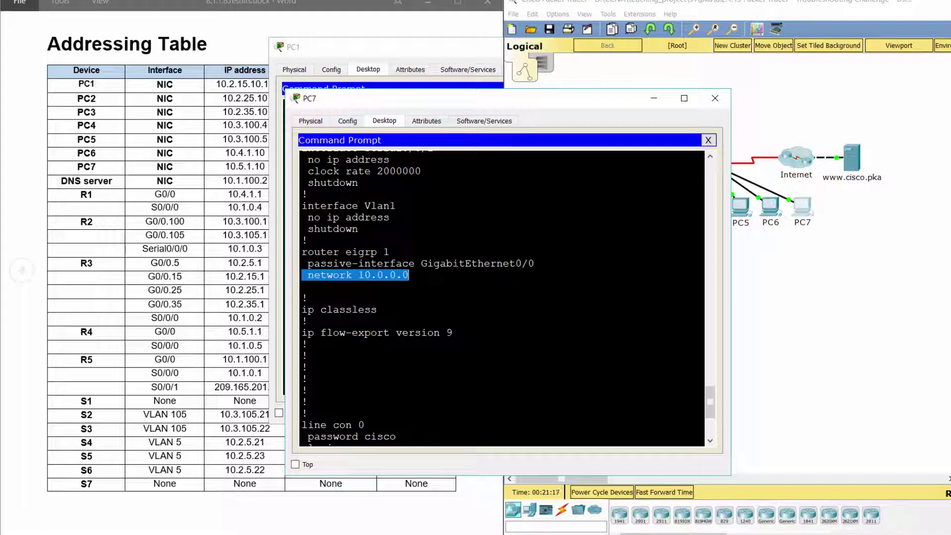
Step: Switch to the PT Activity window and scroll up to see the 70/70 completion
key("ctrl+c")
key("alt+Tab")
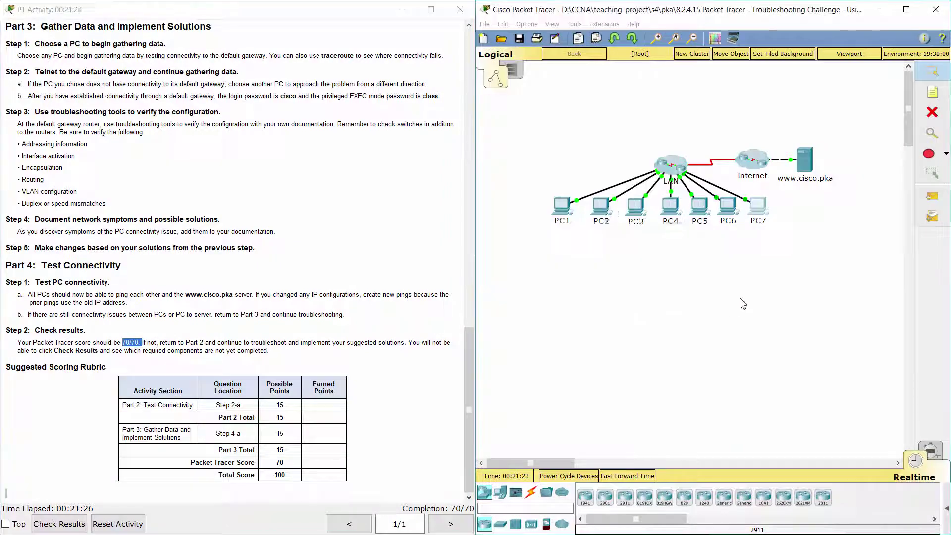
scroll(367, 342, "up", 20)
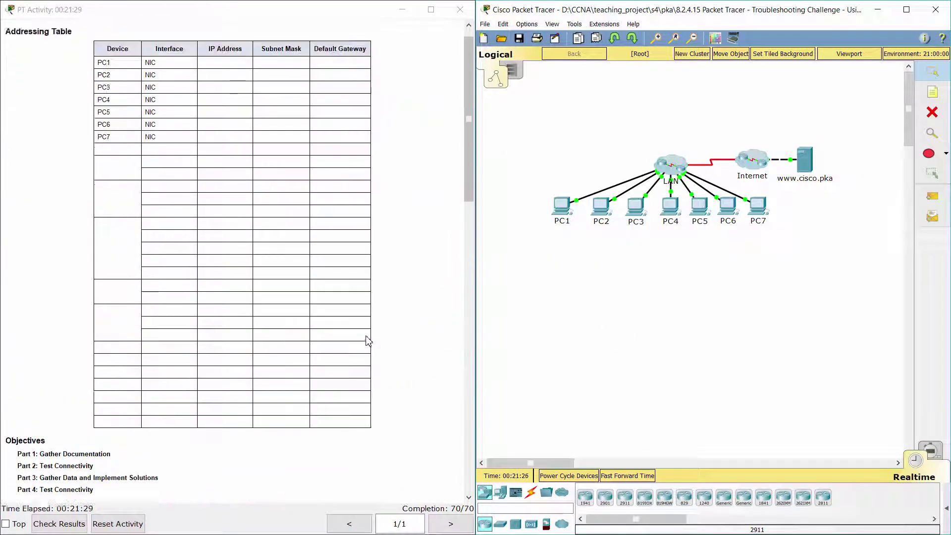
scroll(367, 342, "up", 1)
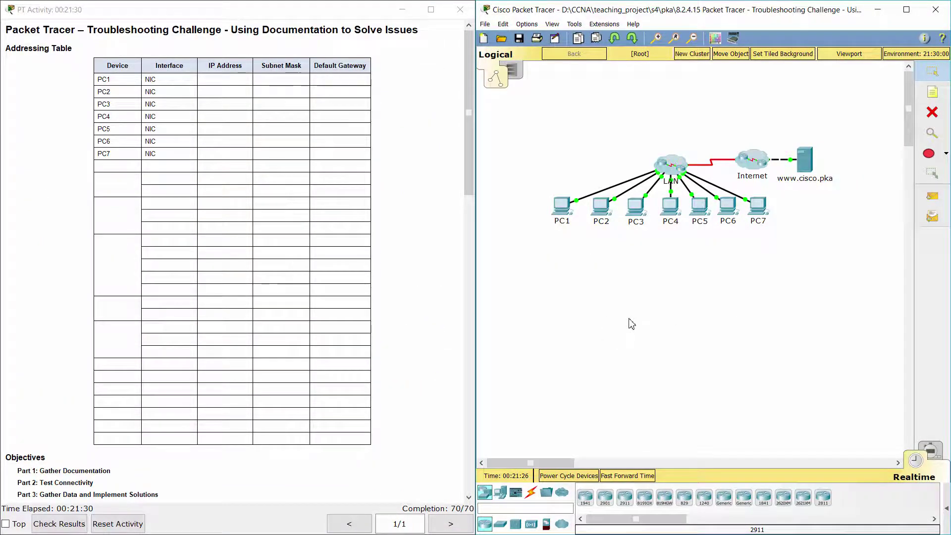